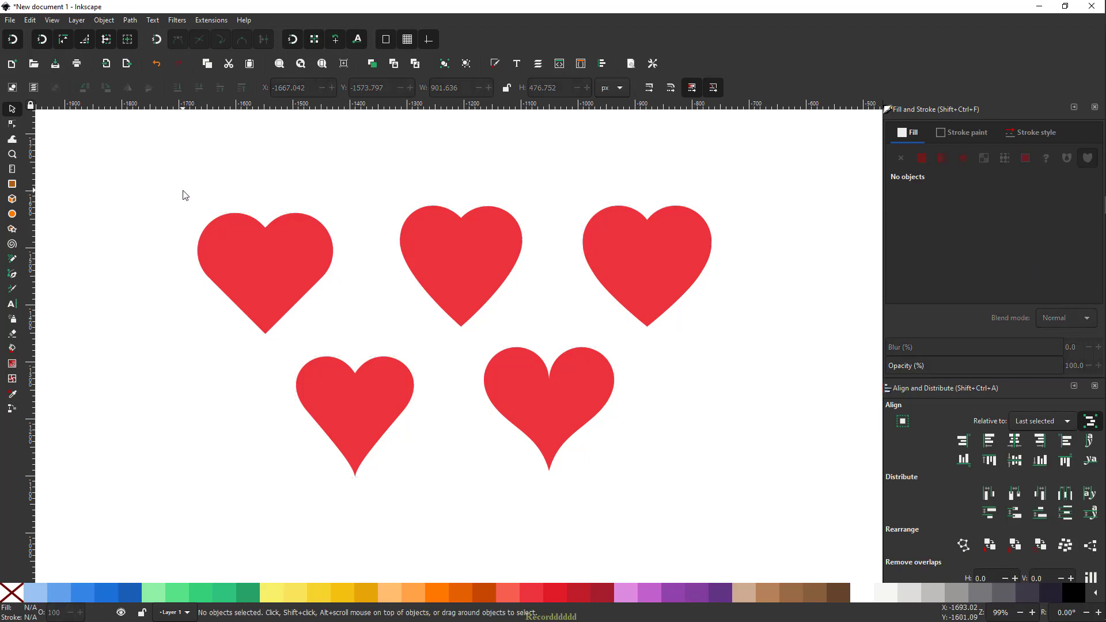
Rubber-band select all five red hearts on the canvas.
mouse_move(166, 160)
left_mouse_down()
mouse_move(679, 463)
mouse_move(806, 526)
left_mouse_up()
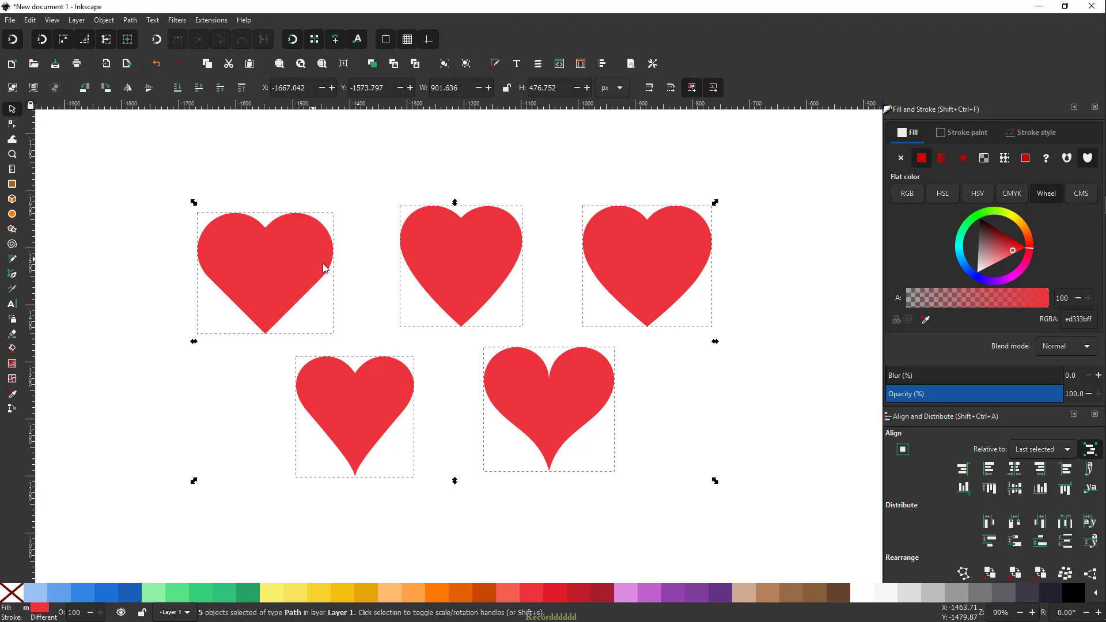
Create a new blank document with Ctrl+N.
left_click(10, 19)
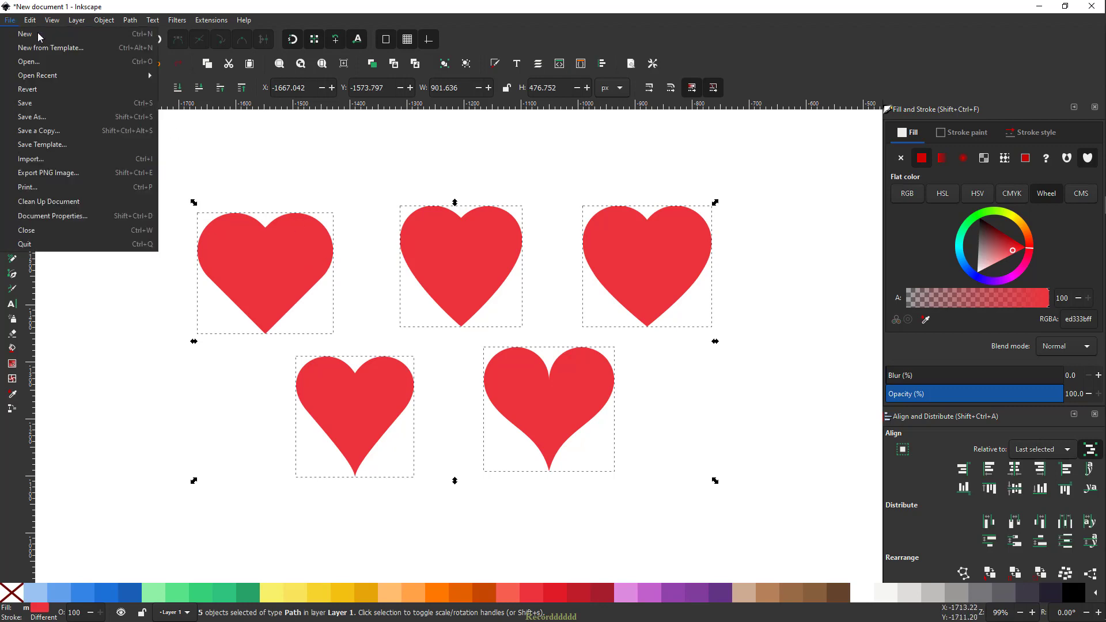
key("Escape")
key("ctrl+n")
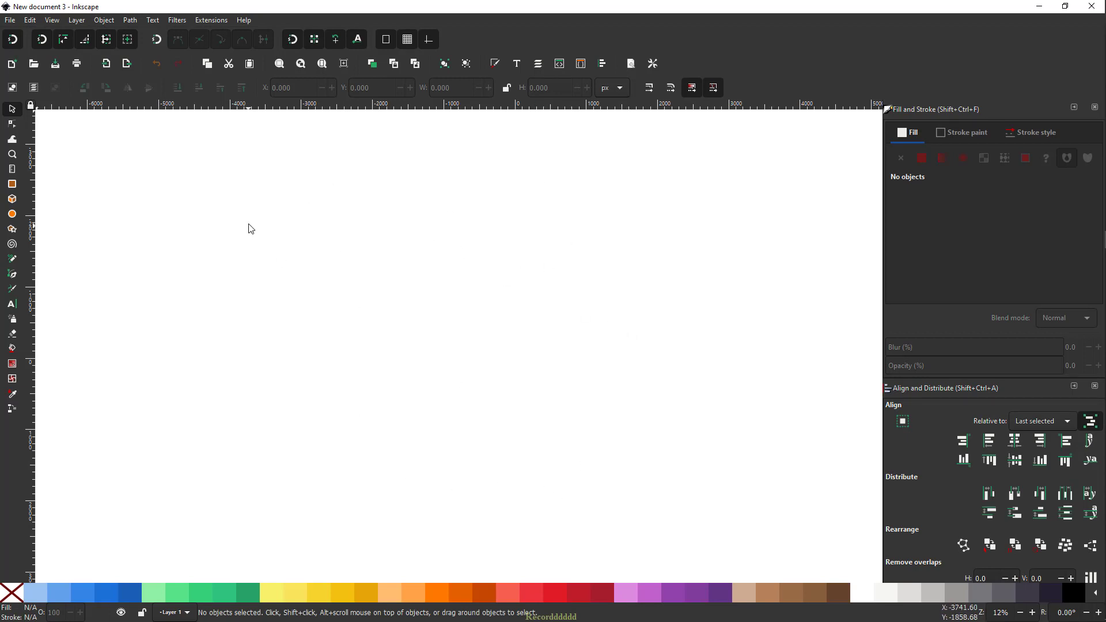
In Document Properties, turn Show page border on and then off again.
left_click(8, 20)
left_click(36, 216)
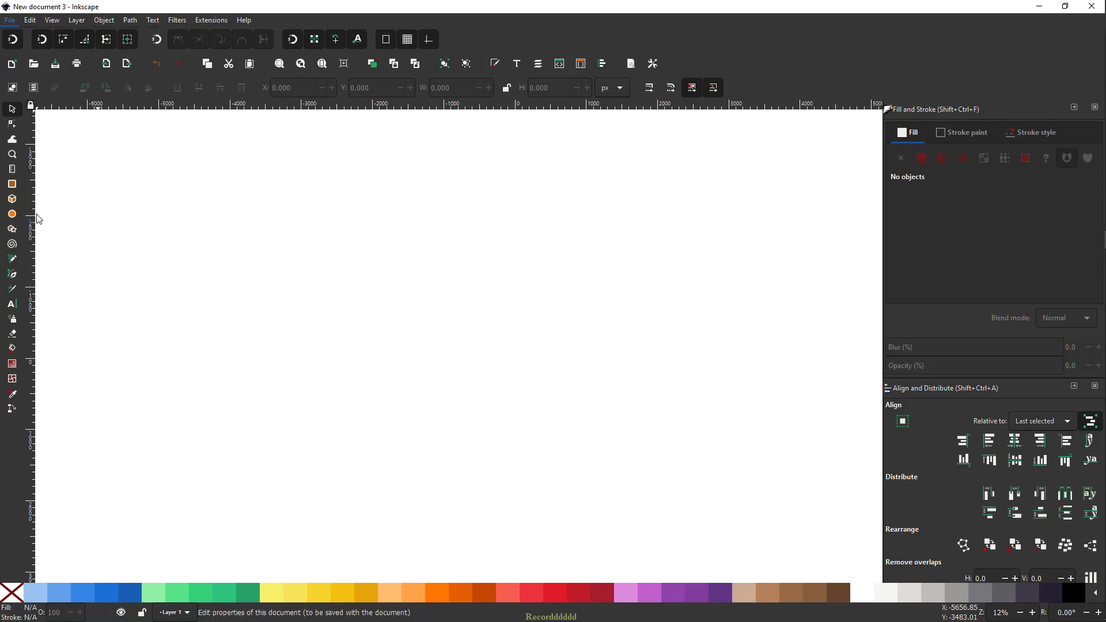
left_click_drag(941, 10, 620, 30)
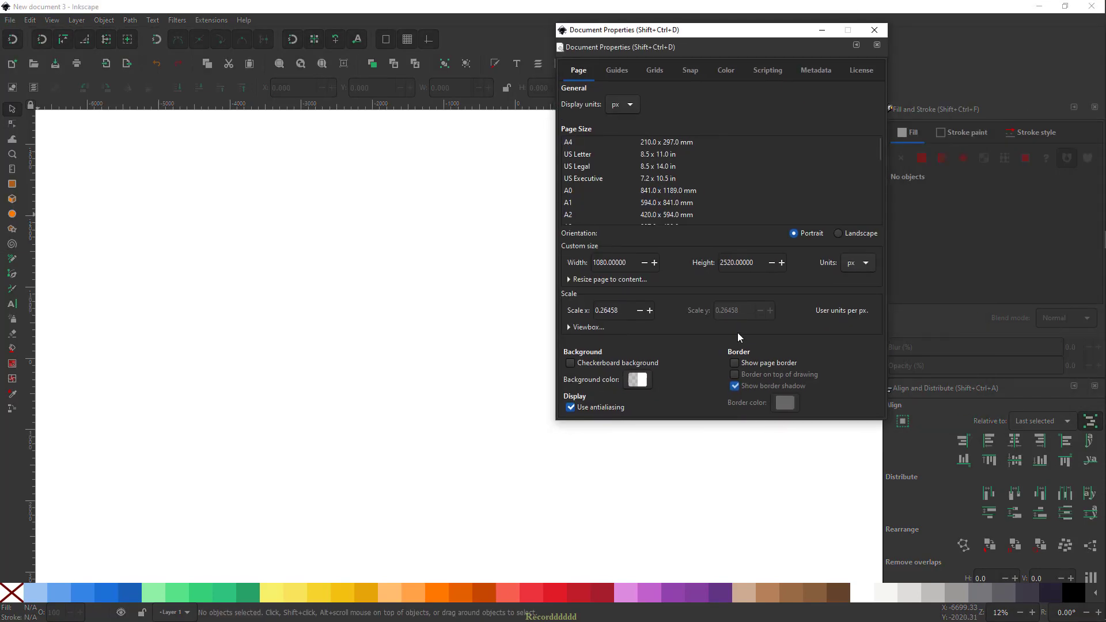
left_click(735, 364)
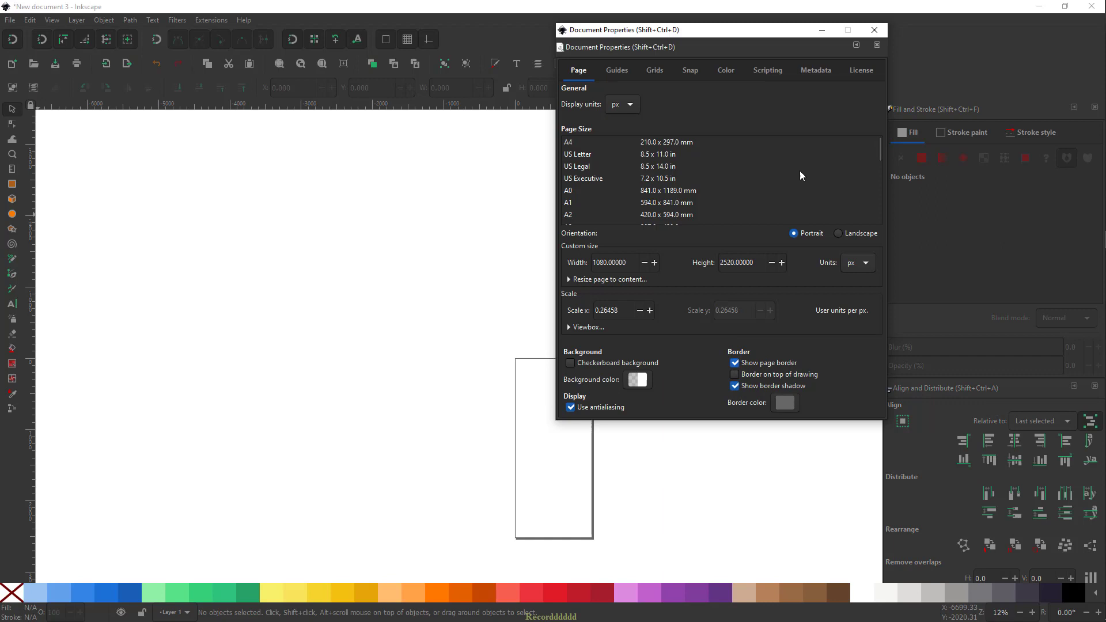
left_click_drag(760, 29, 836, 33)
scroll(545, 371, "down", 4)
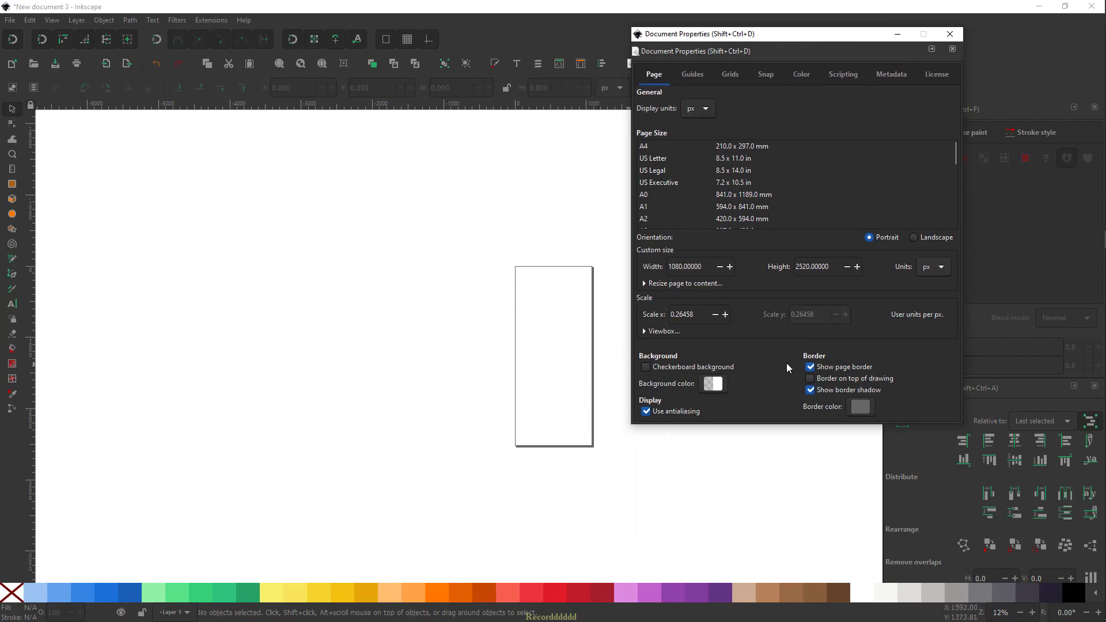
left_click(810, 367)
left_click(949, 34)
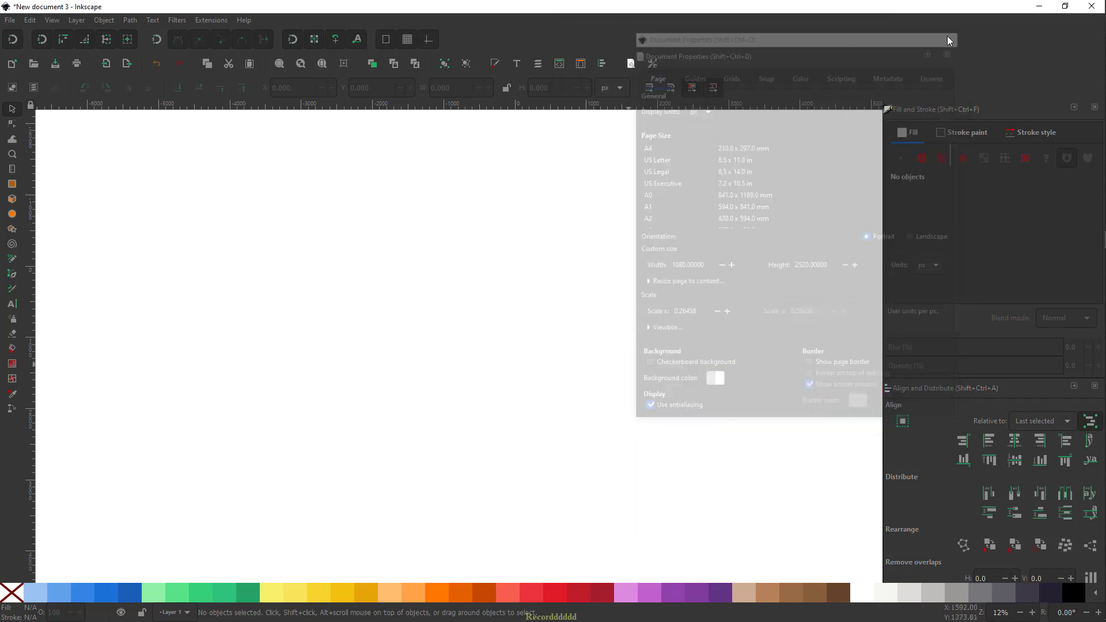
Zoom the blank canvas to 1:1 actual size.
left_click(56, 22)
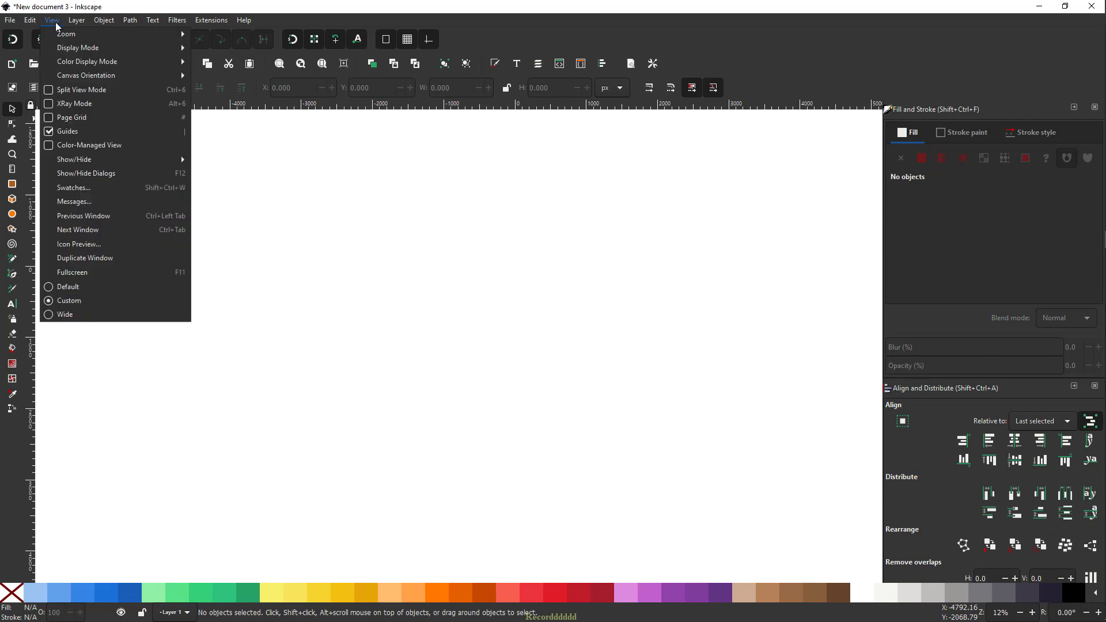
mouse_move(147, 36)
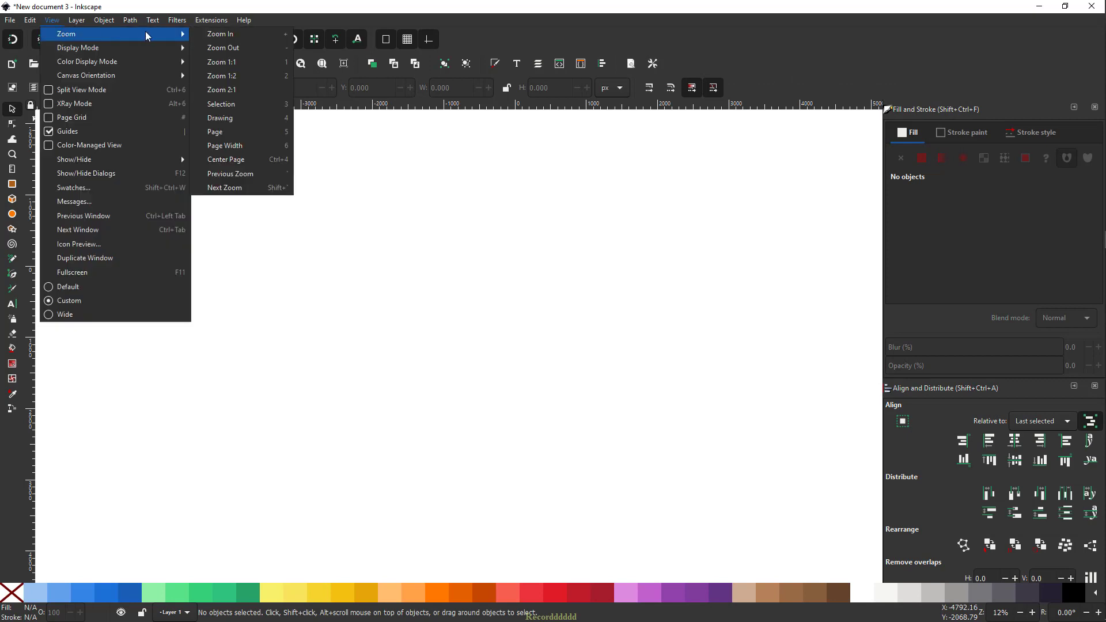
left_click(235, 64)
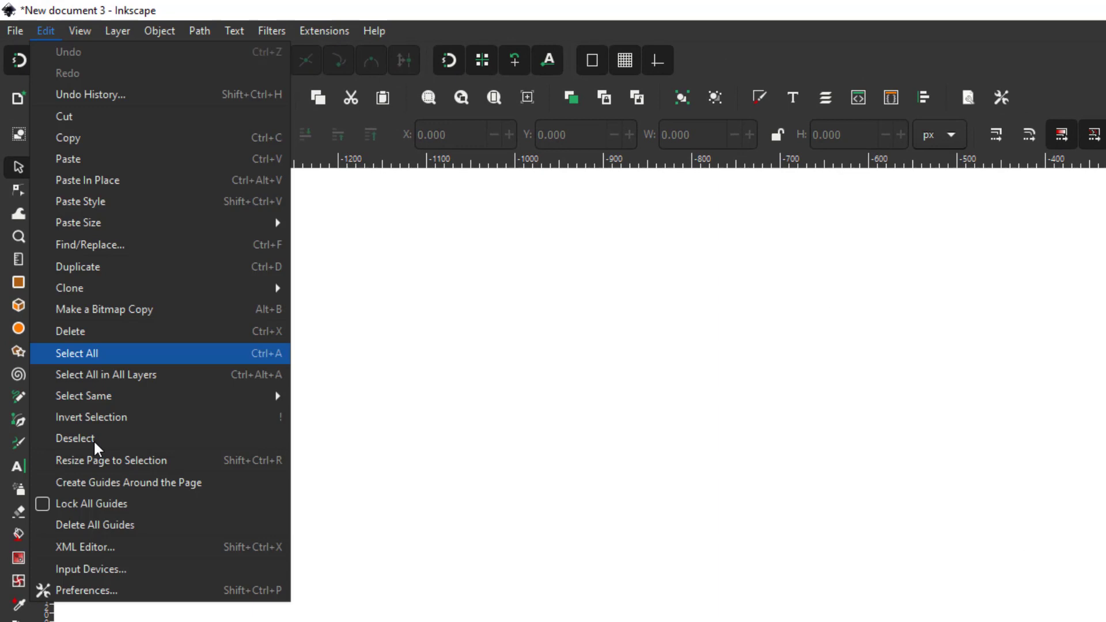
Check Preferences for the geometric bounding box setting, then close Preferences.
left_click(116, 591)
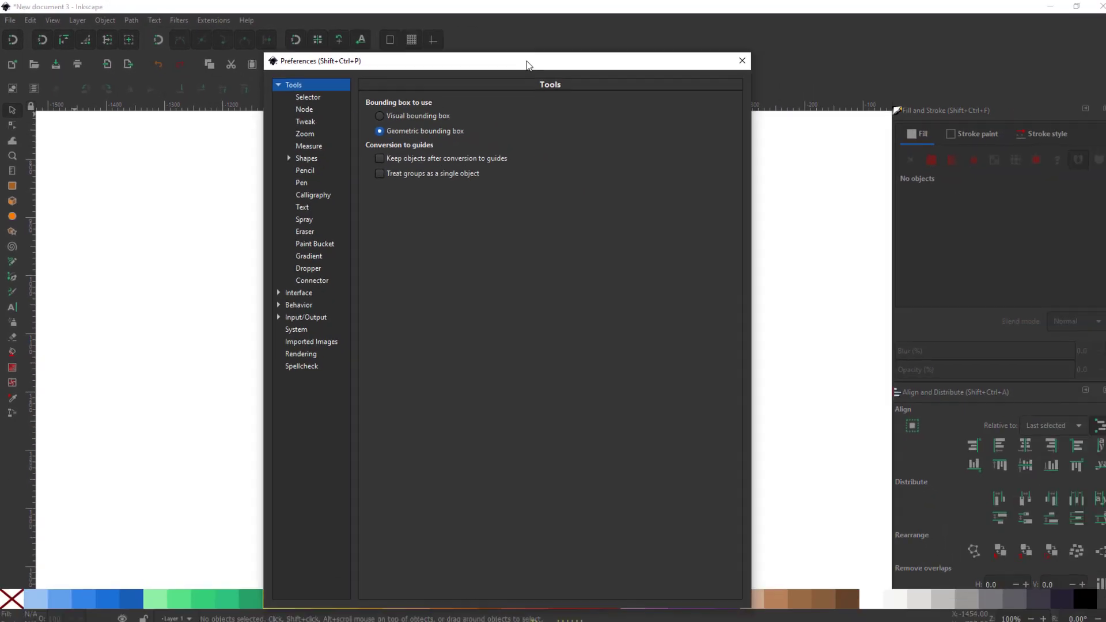
left_click_drag(793, 103, 740, 88)
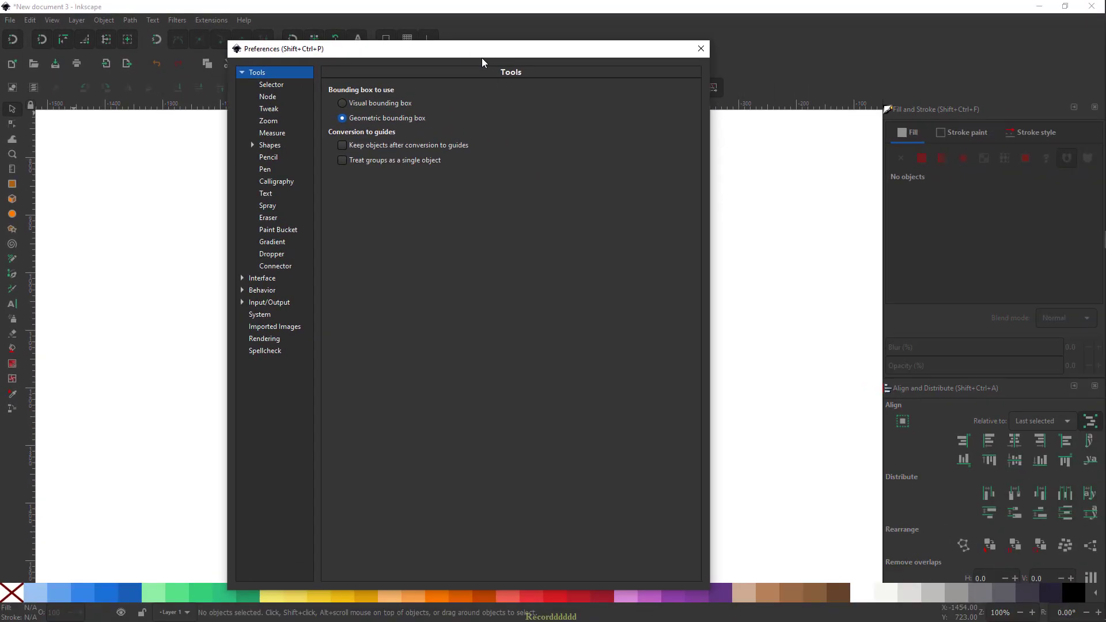
left_click(701, 49)
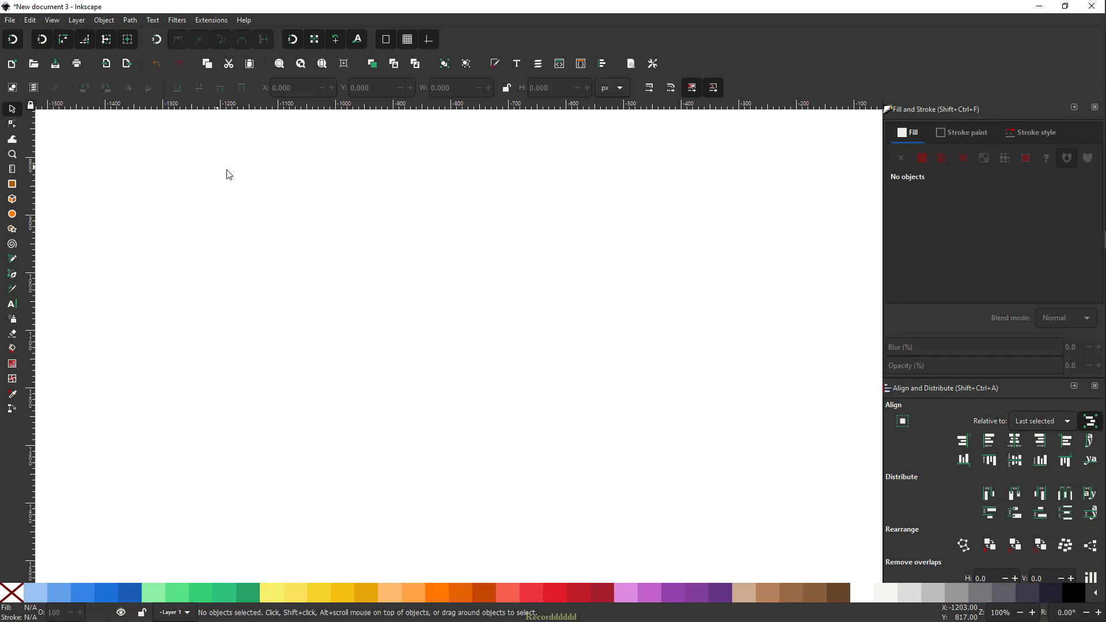
In the example file, select just the top-left heart, nudge it left, then choose the Rectangle tool.
key("alt+Tab")
key("Escape")
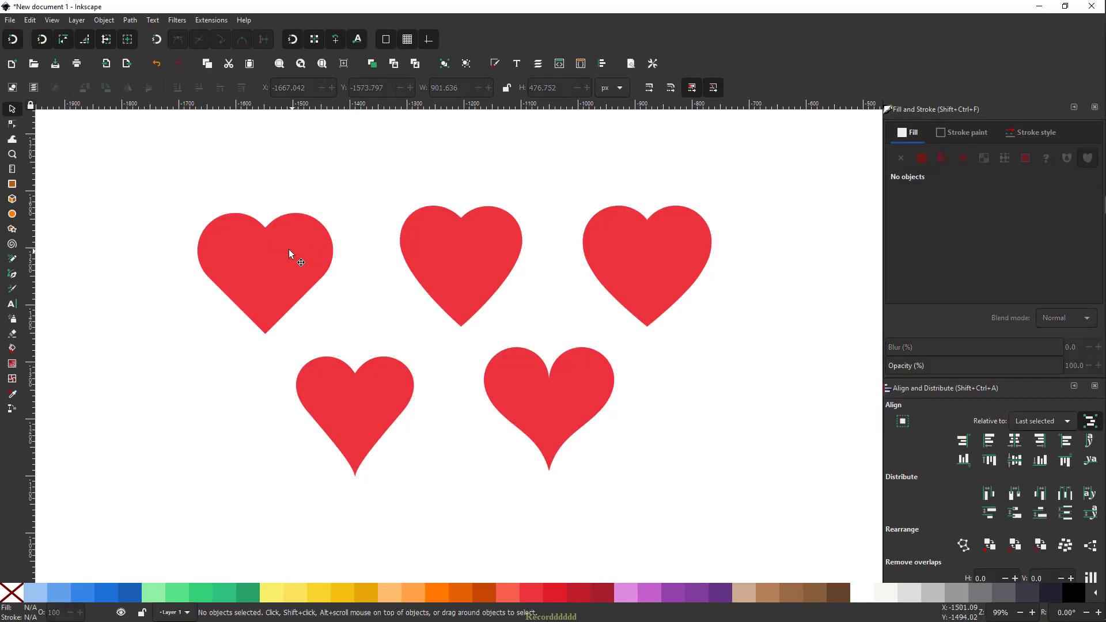
left_click(288, 248)
left_click_drag(277, 268, 265, 269)
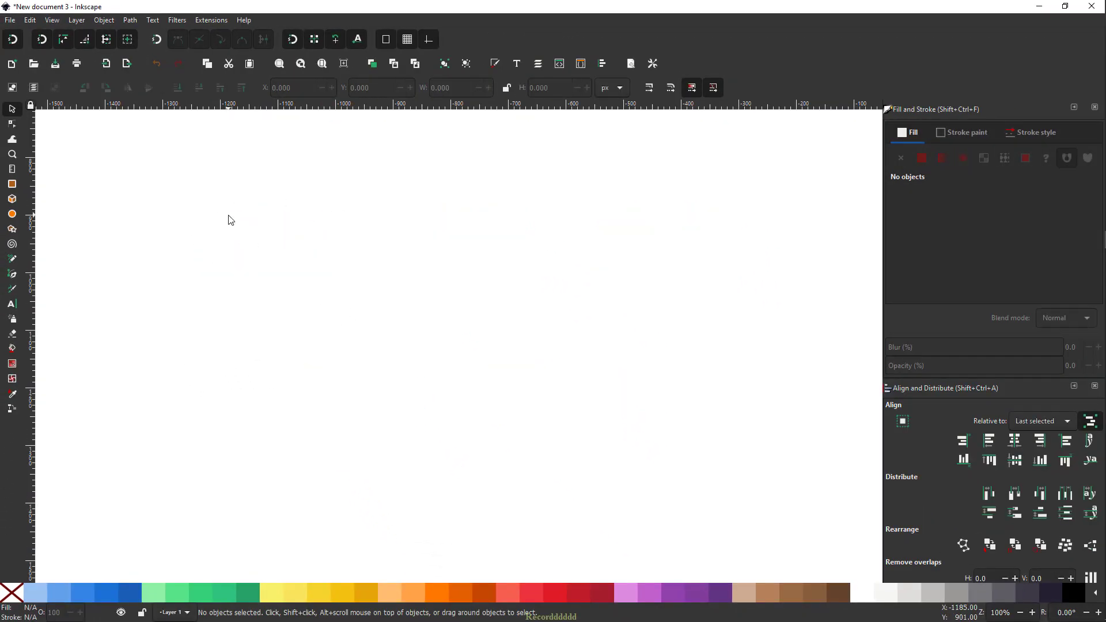
left_click(11, 190)
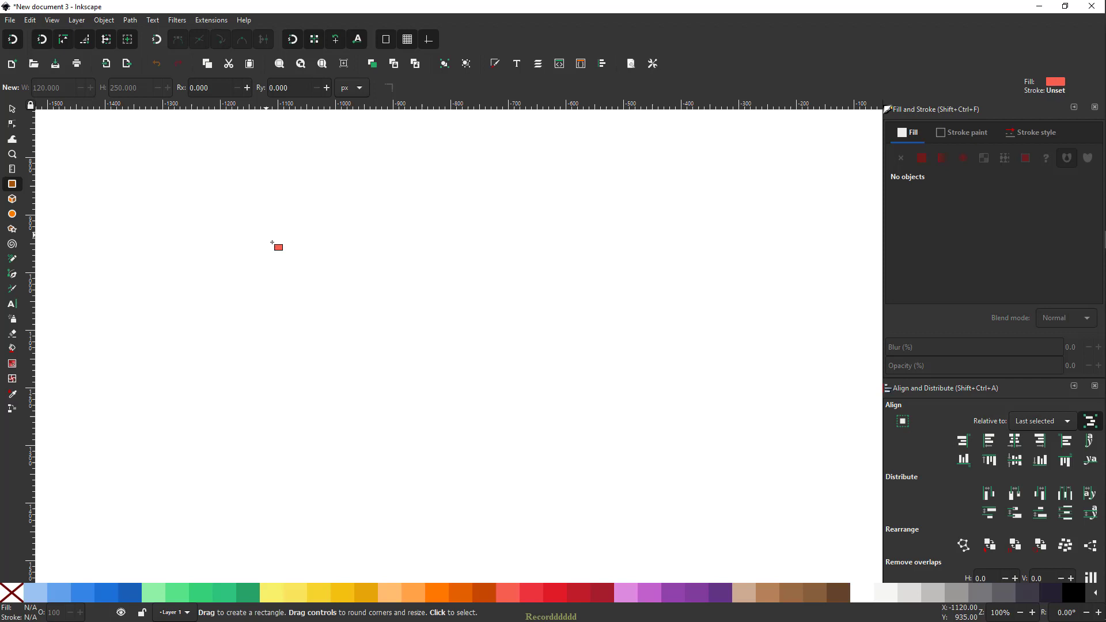
Draw a red rectangle and set its size to W 120 × H 250 px.
left_click_drag(343, 217, 434, 397)
key("s")
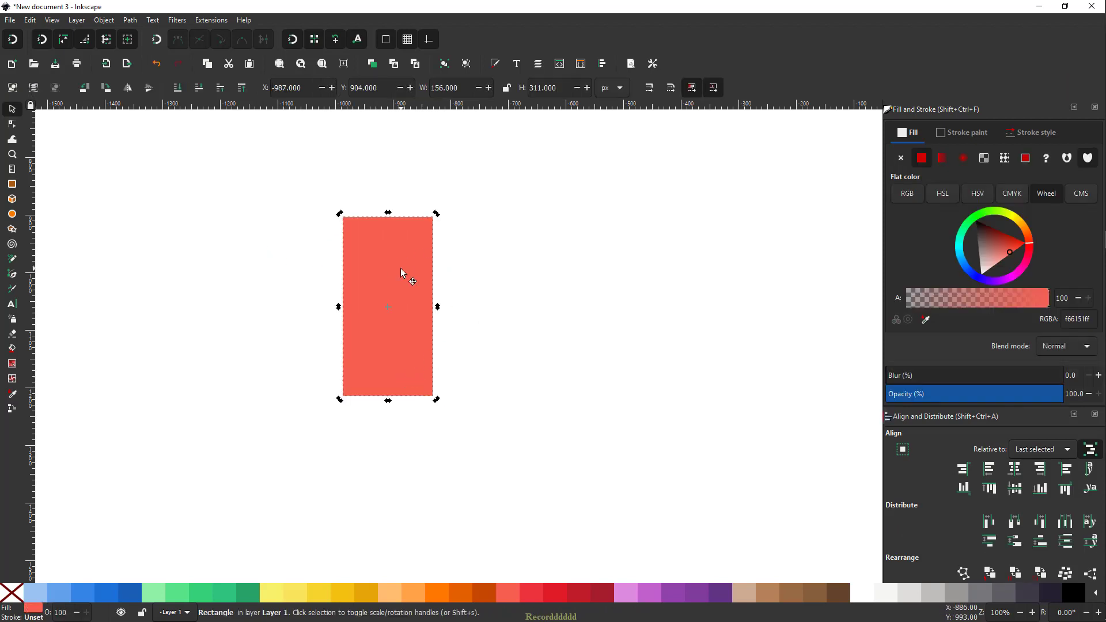
double_click(447, 88)
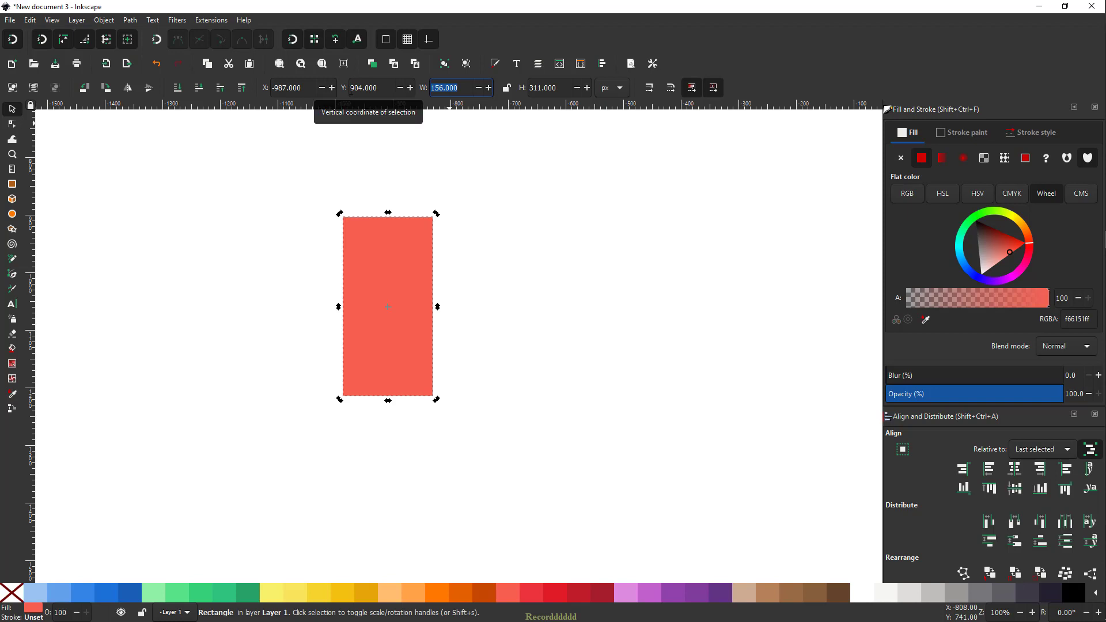
type("120")
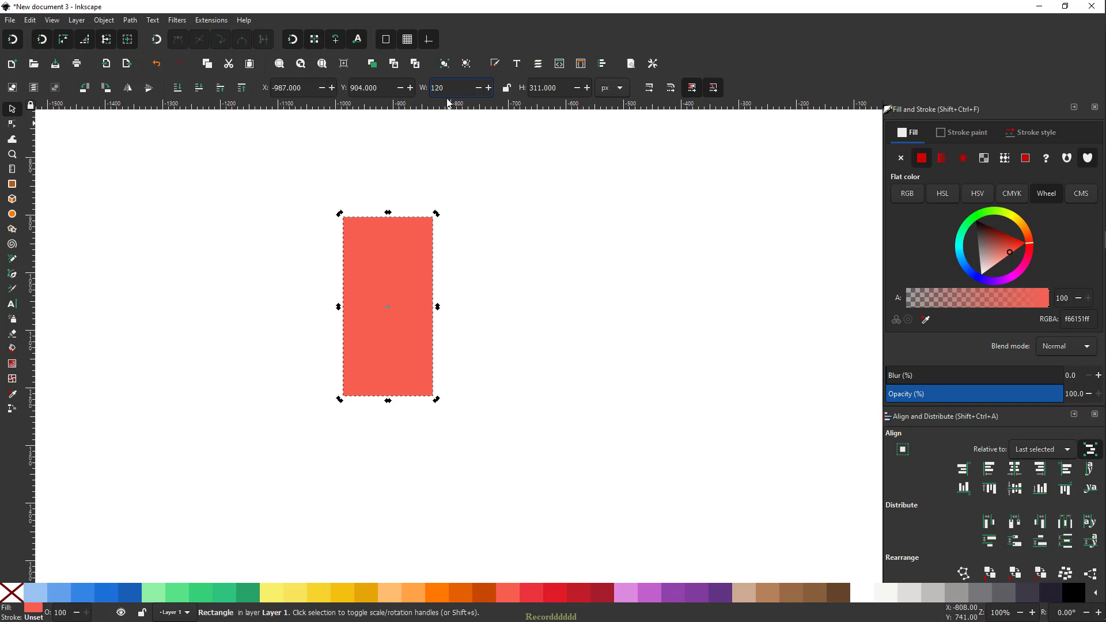
key("Tab")
type("250")
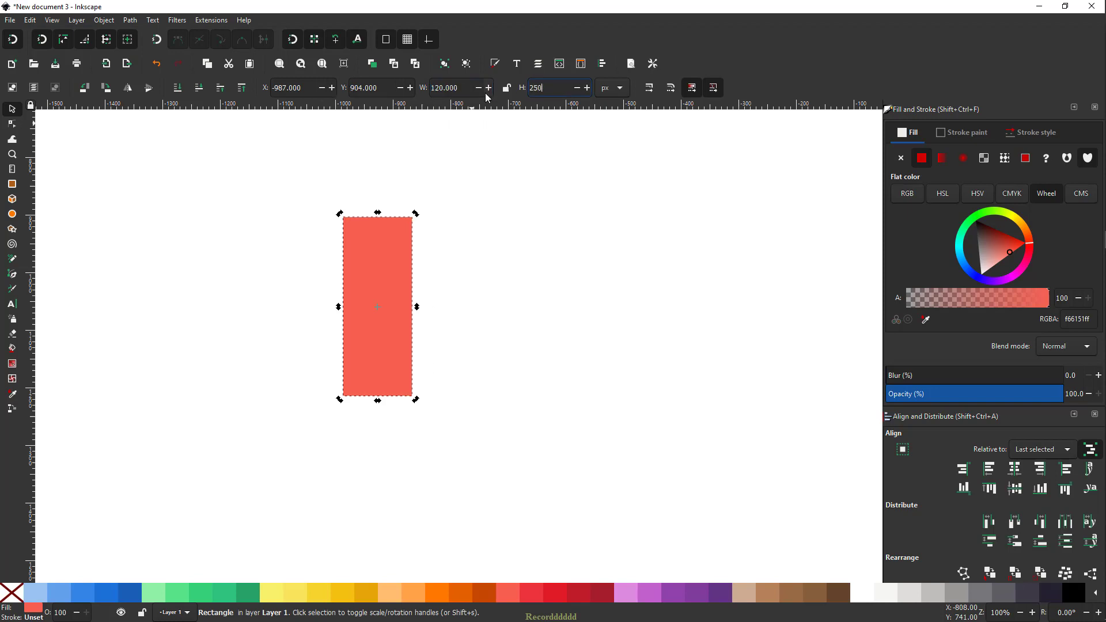
key("Return")
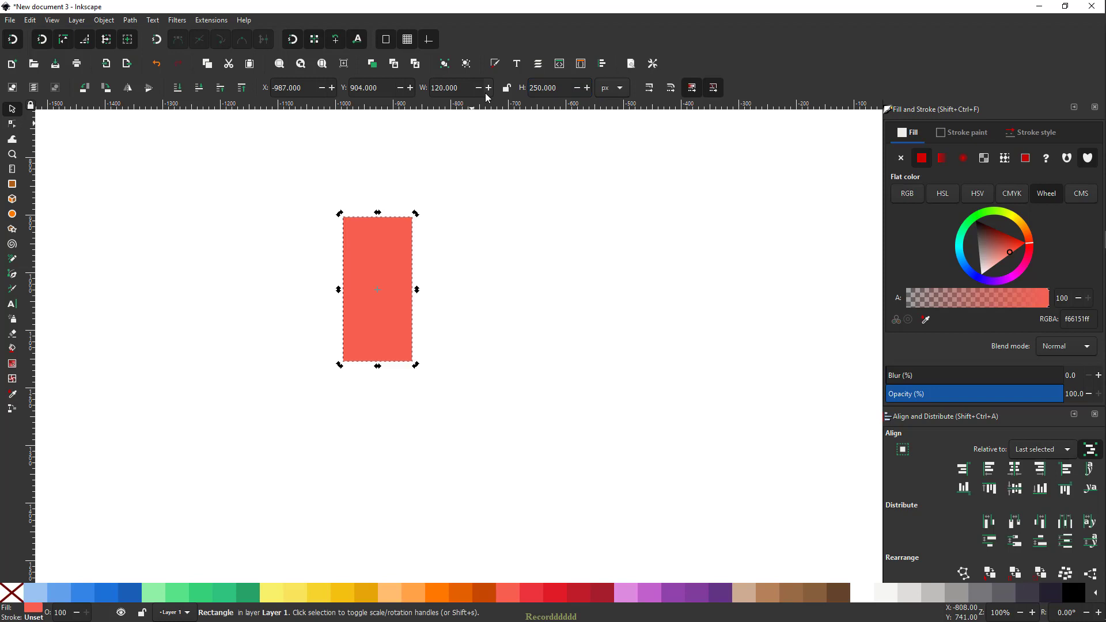
left_click(615, 88)
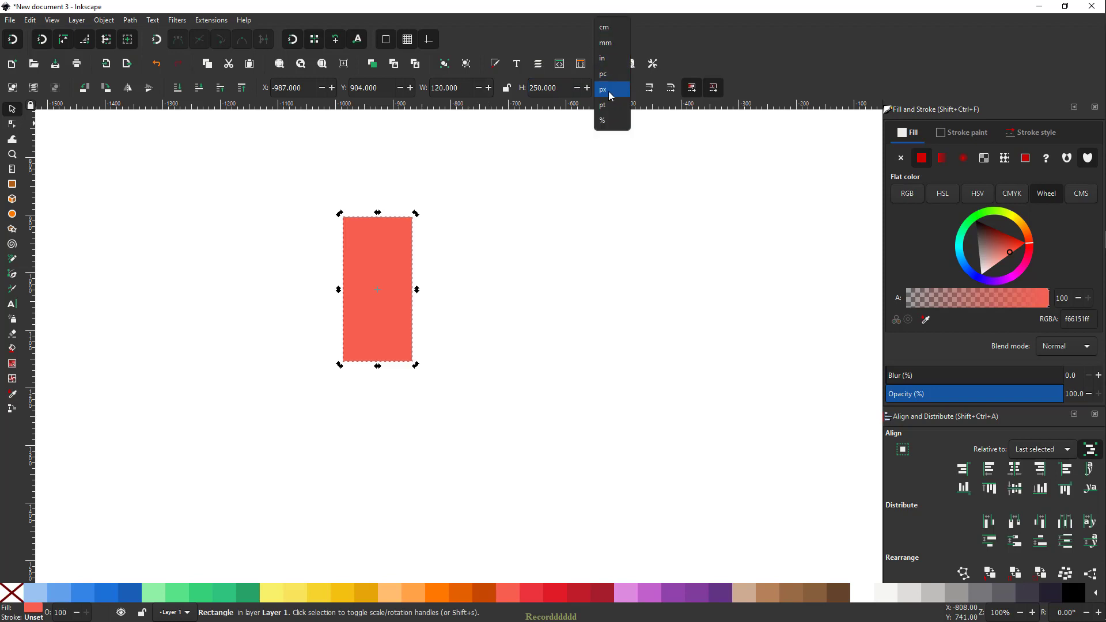
left_click(614, 88)
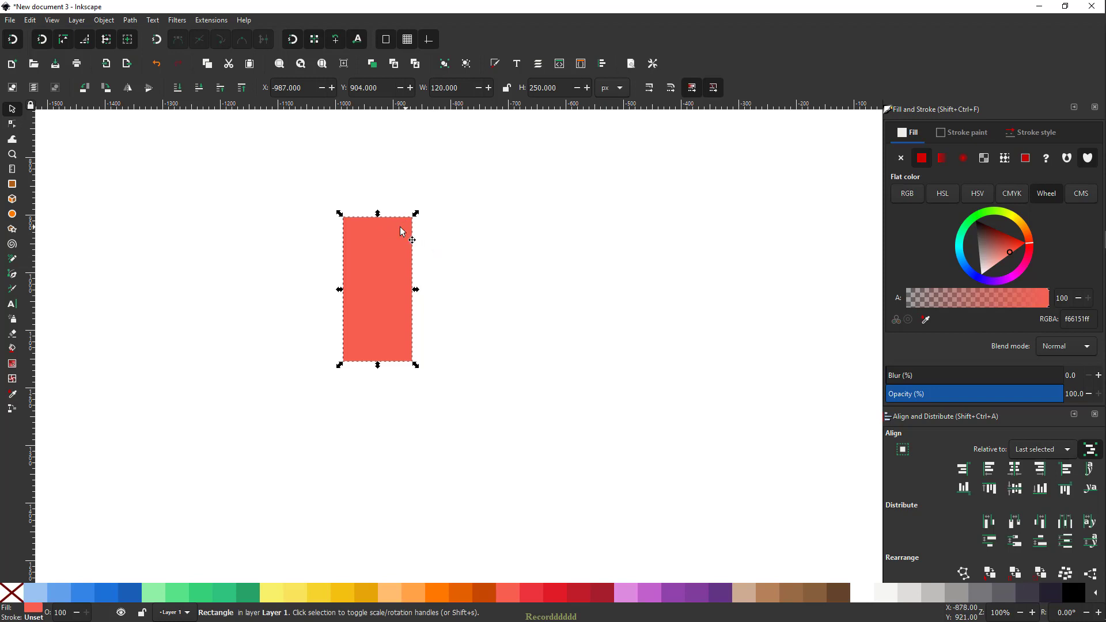
Fully round the rectangle's corners into a 120 × 250 px capsule and duplicate it in place.
left_click(12, 126)
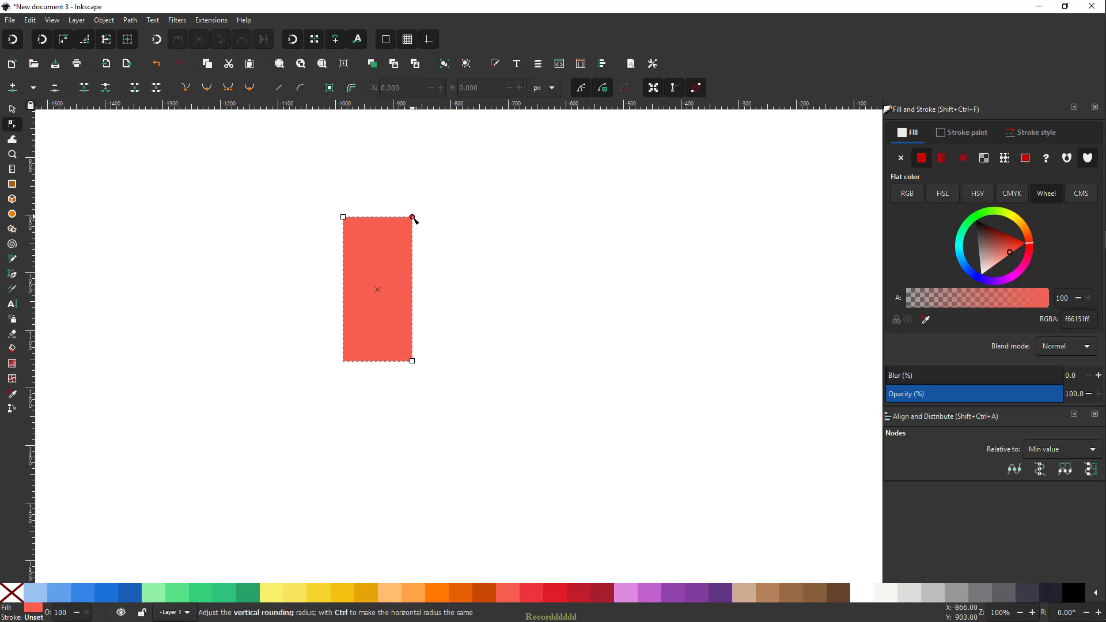
left_click_drag(412, 217, 414, 266)
key("s")
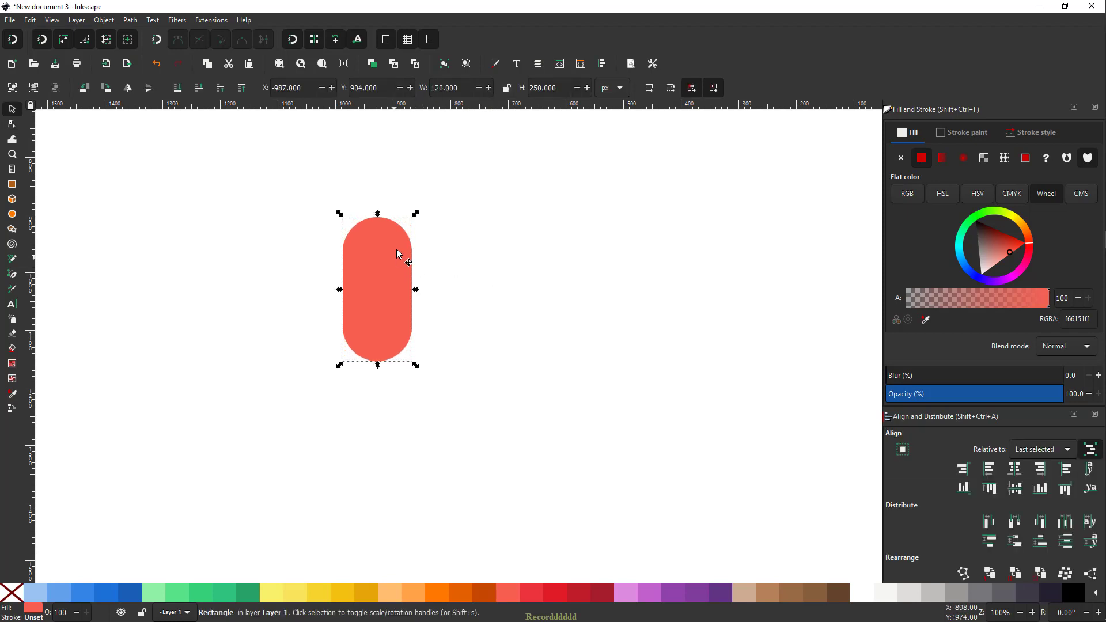
key("ctrl")
Rotate the duplicate capsule 90 degrees into a cross and colour it green.
right_click(384, 254)
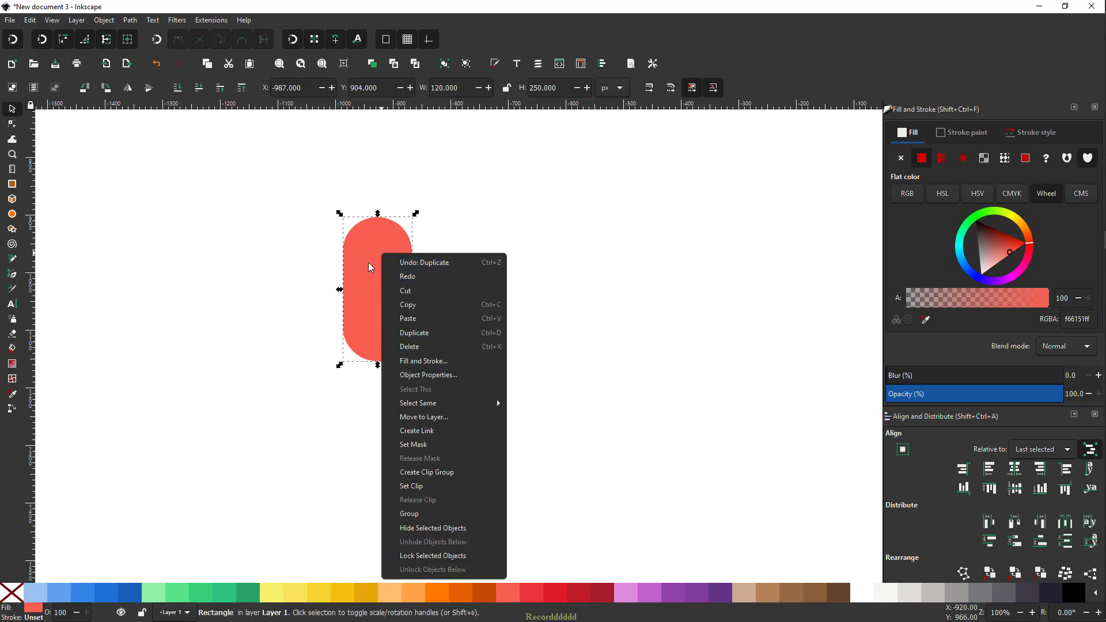
left_click(366, 261)
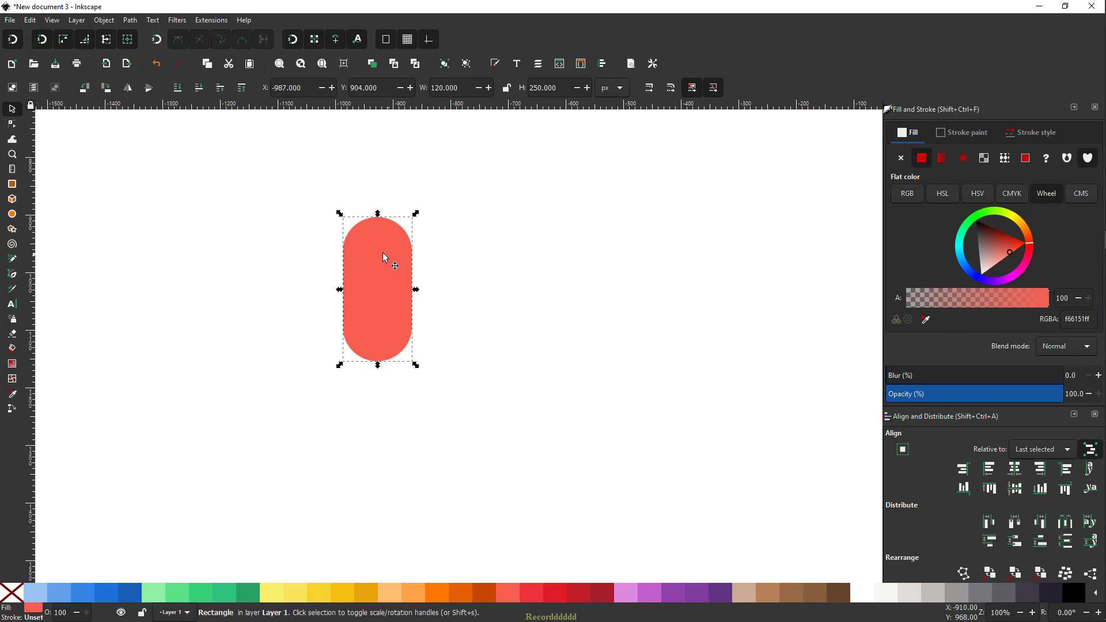
left_click(106, 88)
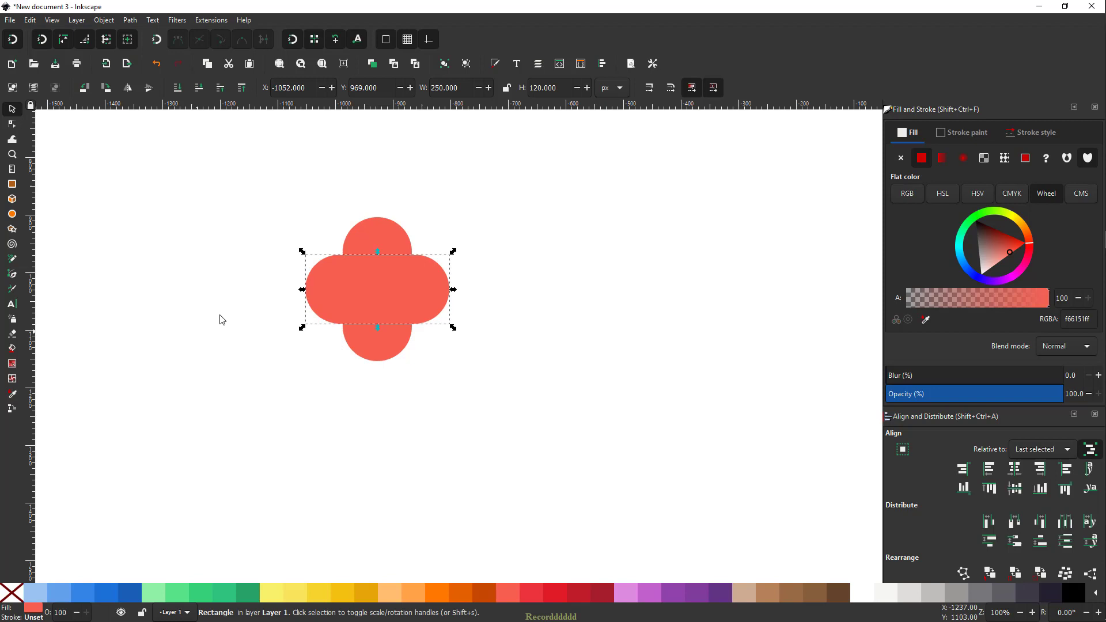
left_click(202, 594)
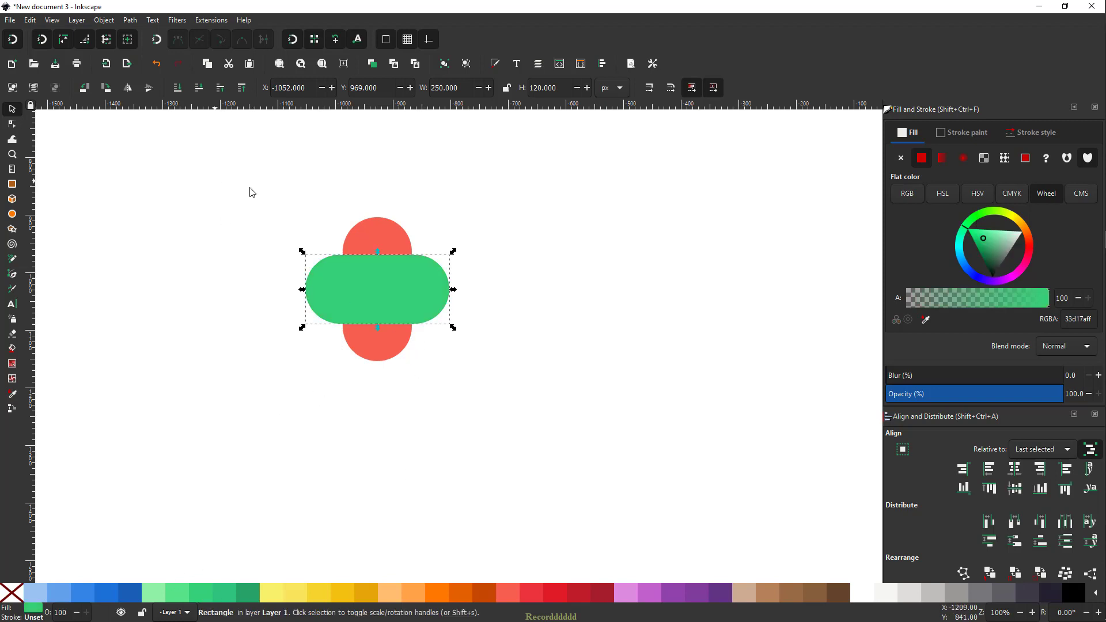
Raise the red capsule above the green one and split both with Path > Division.
left_click(380, 231)
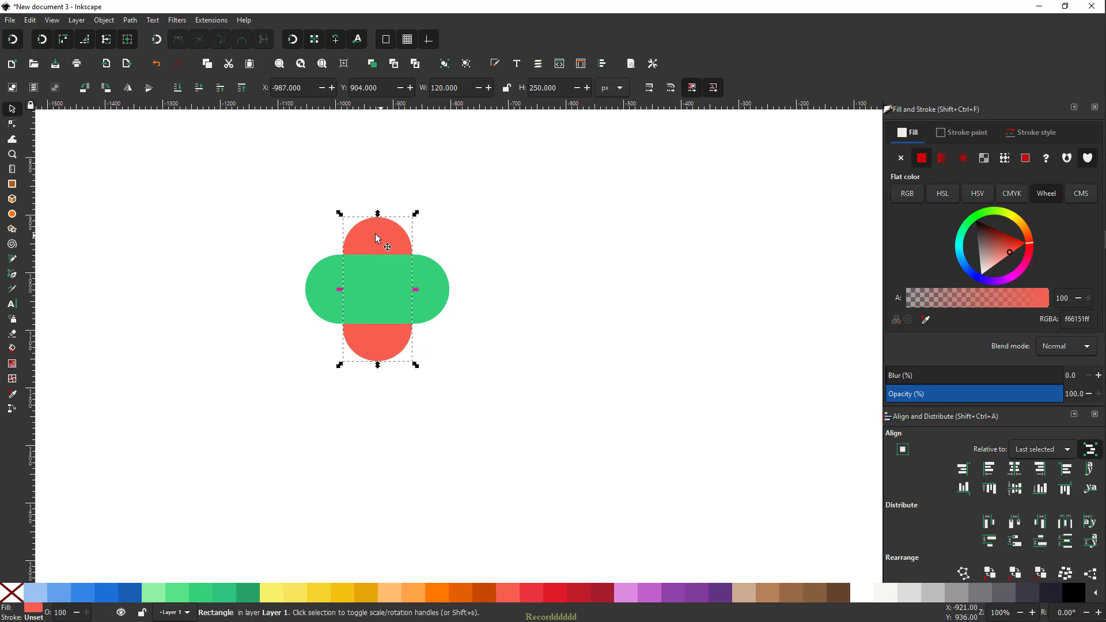
key("ctrl")
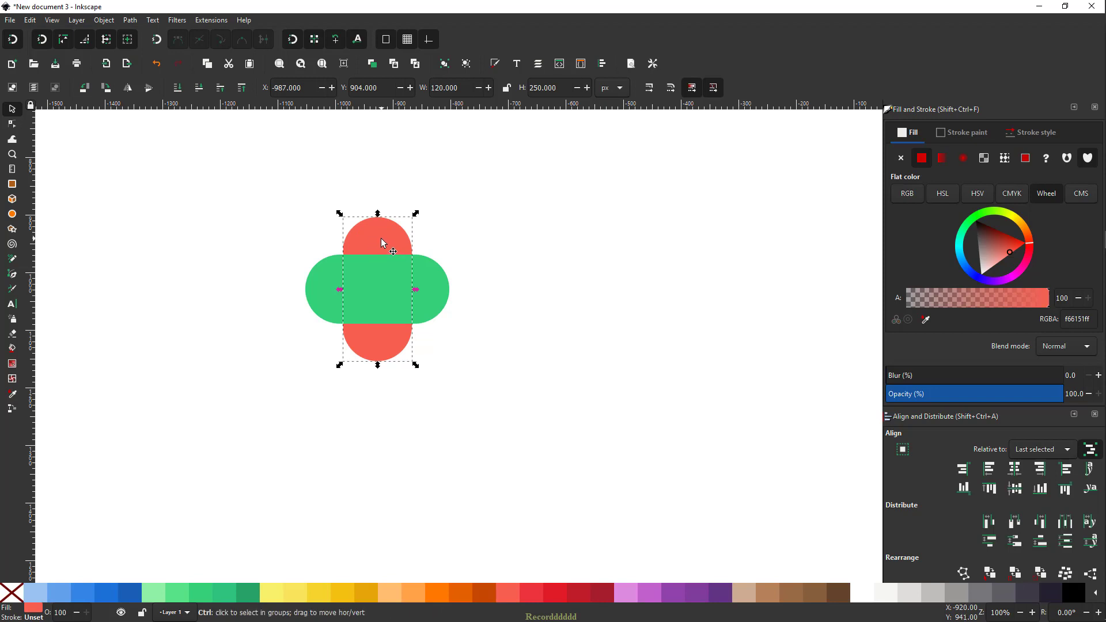
key("Page_Up")
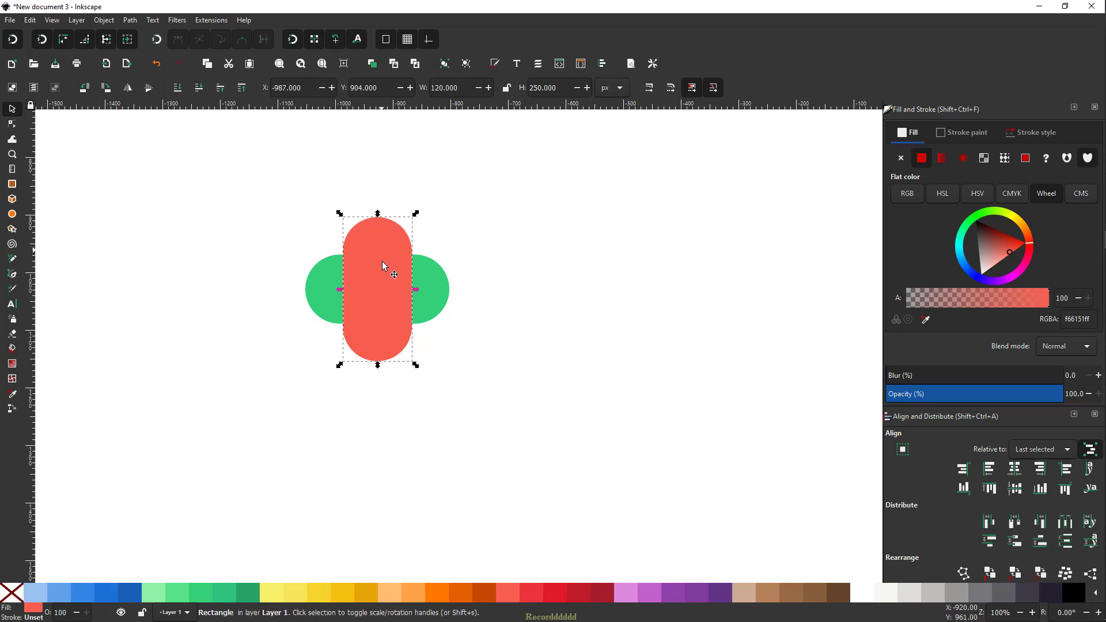
key("shift")
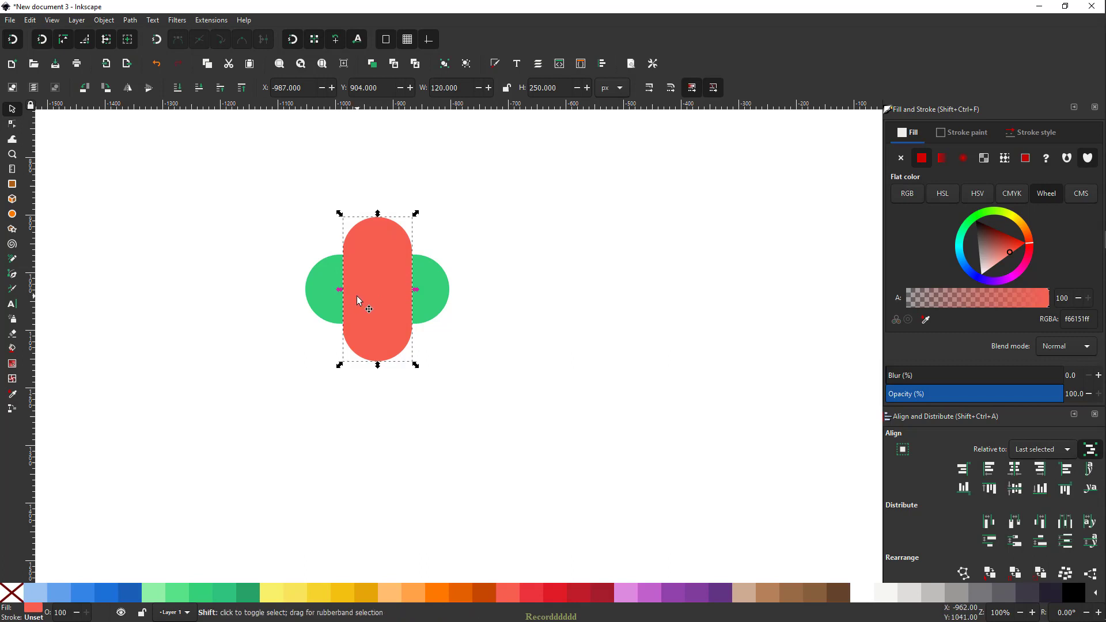
left_click(324, 279, "shift")
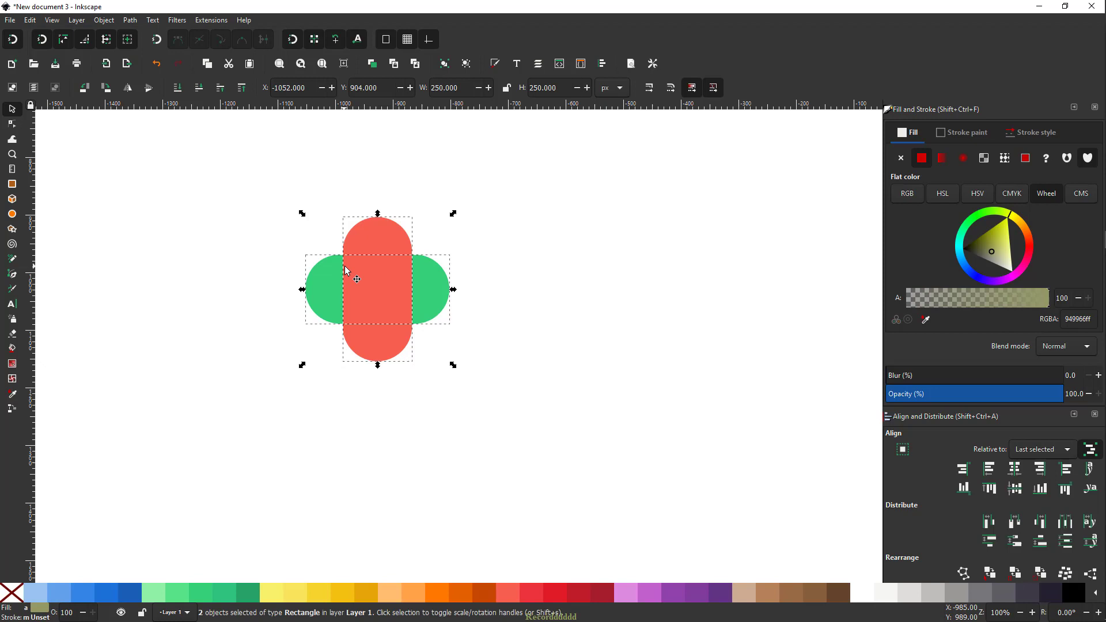
left_click(131, 22)
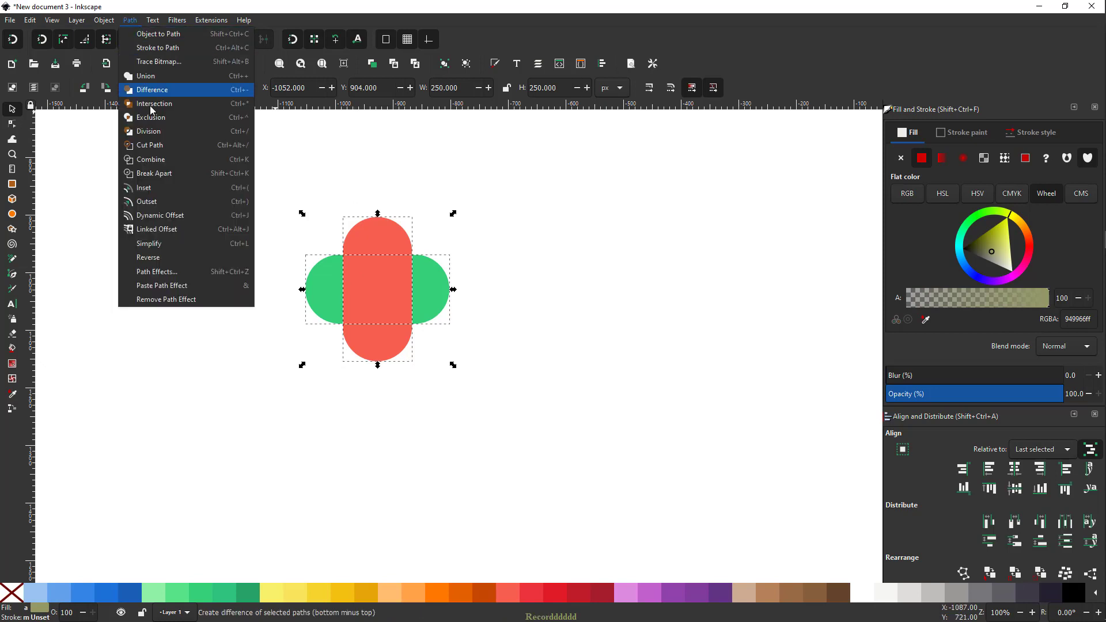
left_click(151, 132)
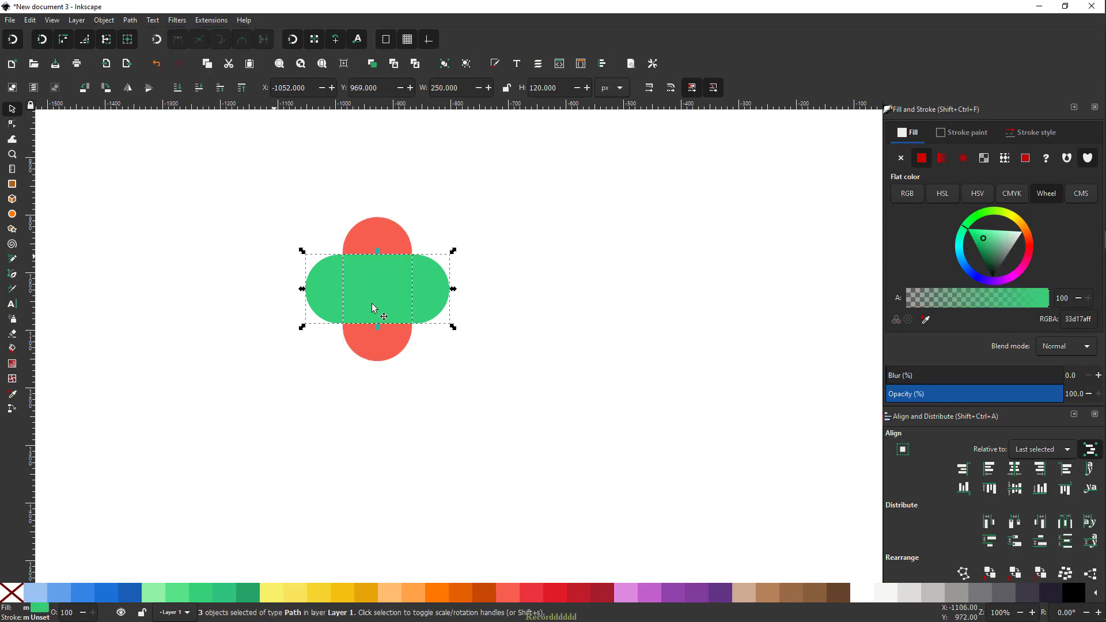
Delete the left green half-disc, keeping the green square and right half-disc.
left_click(242, 251)
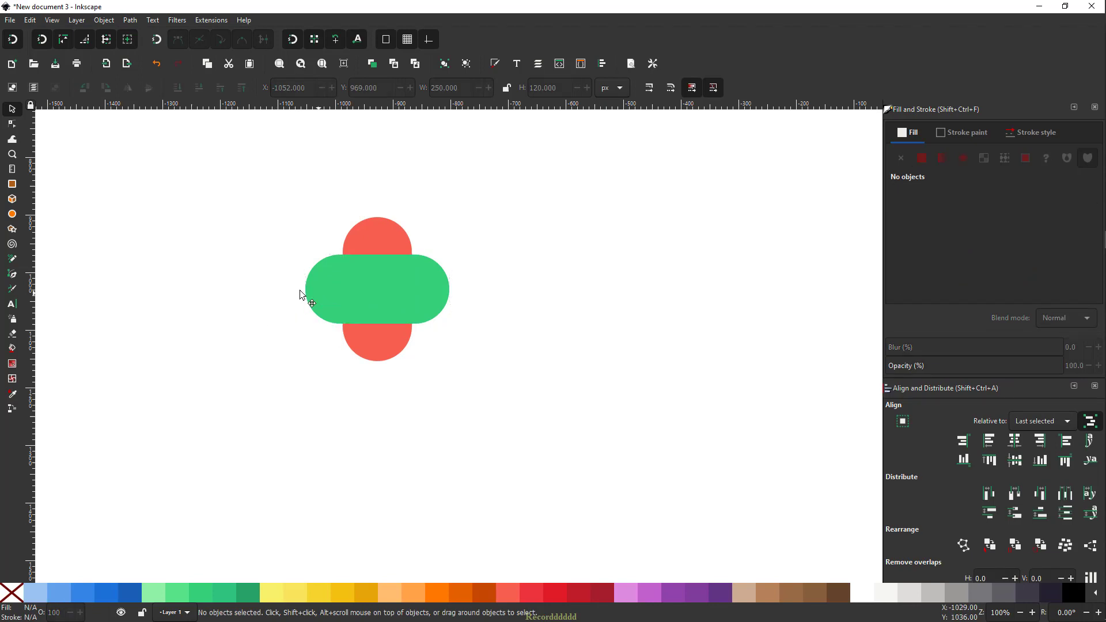
left_click_drag(299, 290, 234, 289)
left_click_drag(439, 297, 491, 295)
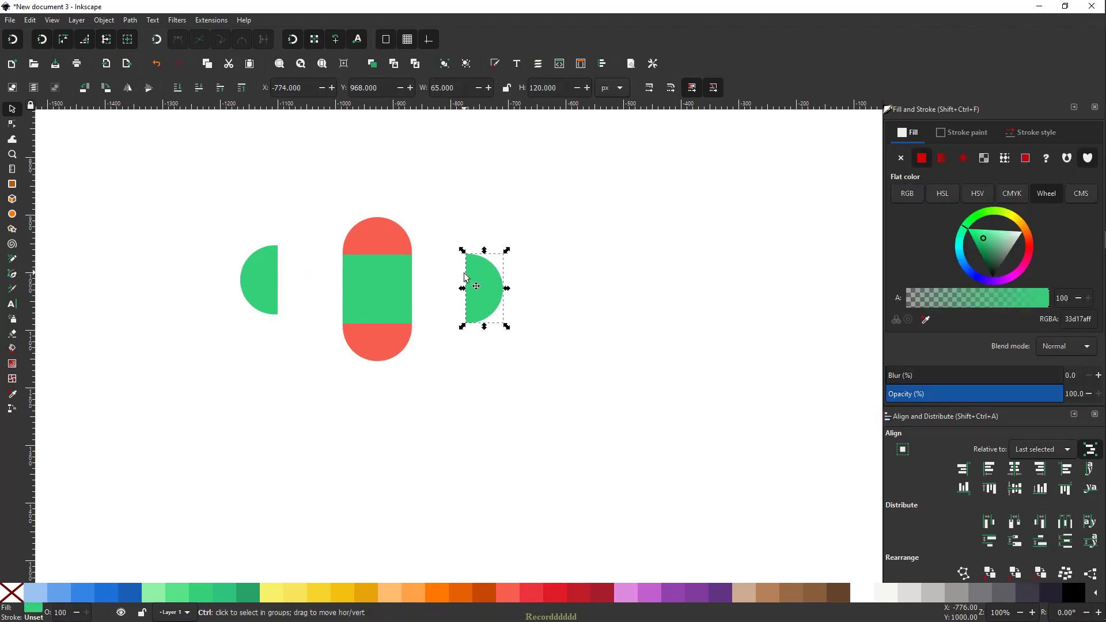
key("ctrl+z")
key("ctrl+z")
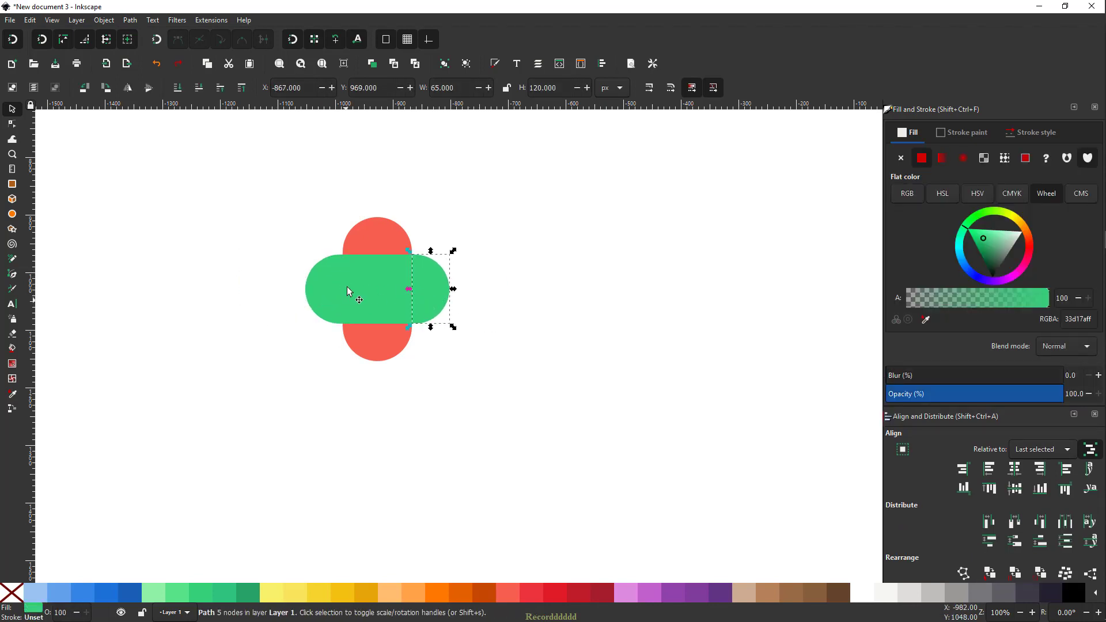
left_click(324, 305)
left_click_drag(327, 316, 569, 256)
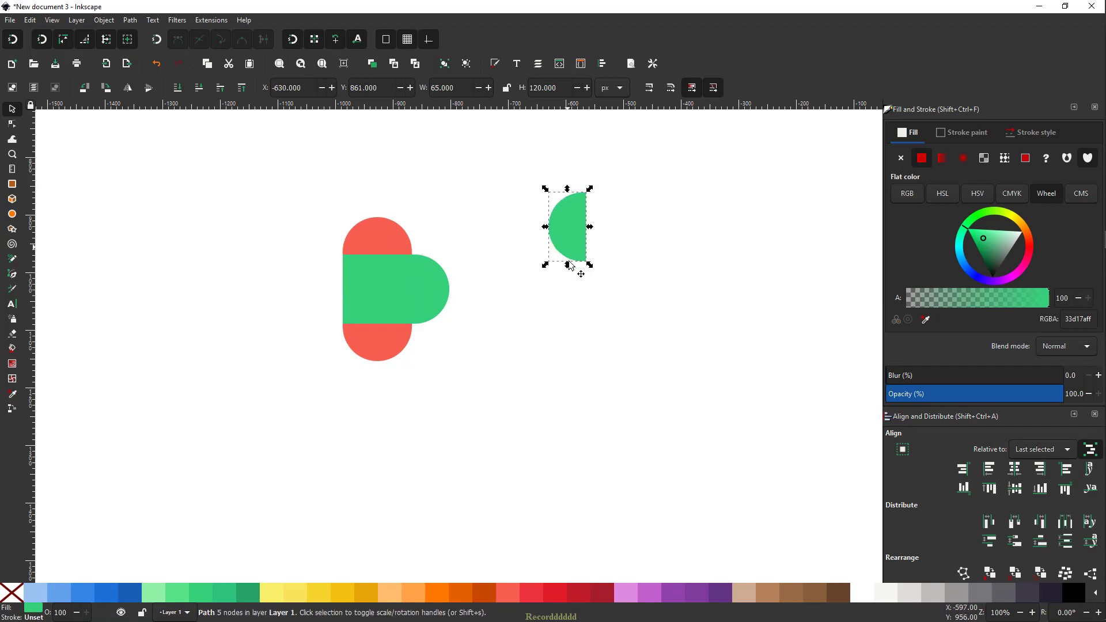
key("Delete")
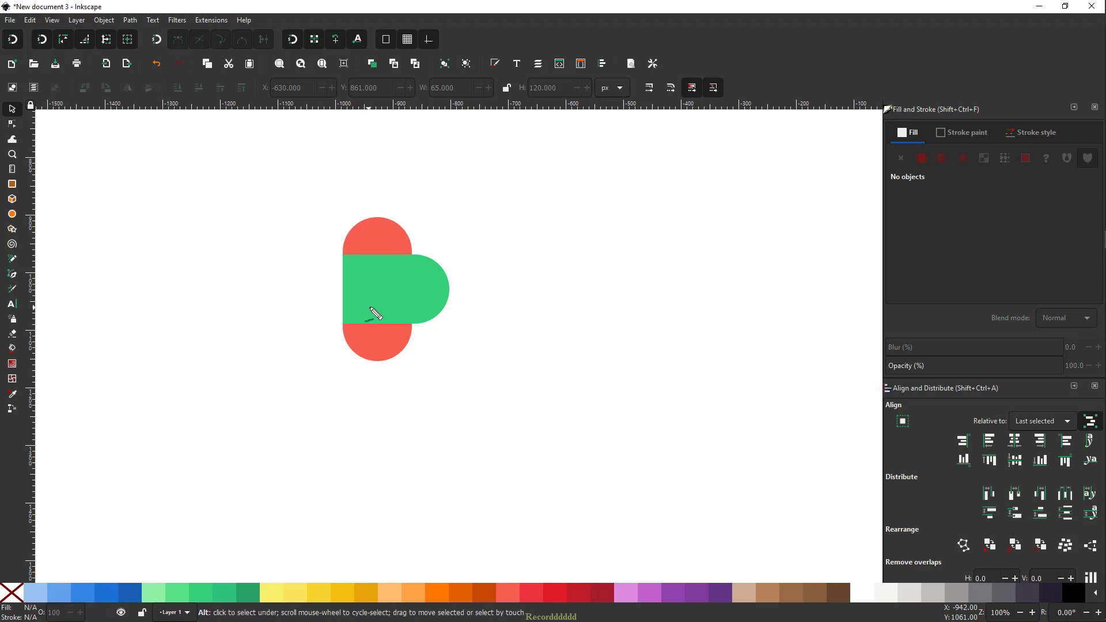
mouse_move(364, 312)
left_mouse_down()
mouse_move(339, 325)
mouse_move(338, 277)
mouse_move(373, 226)
mouse_move(460, 298)
mouse_move(417, 322)
mouse_move(337, 320)
mouse_move(337, 248)
mouse_move(349, 242)
mouse_move(378, 260)
left_mouse_up()
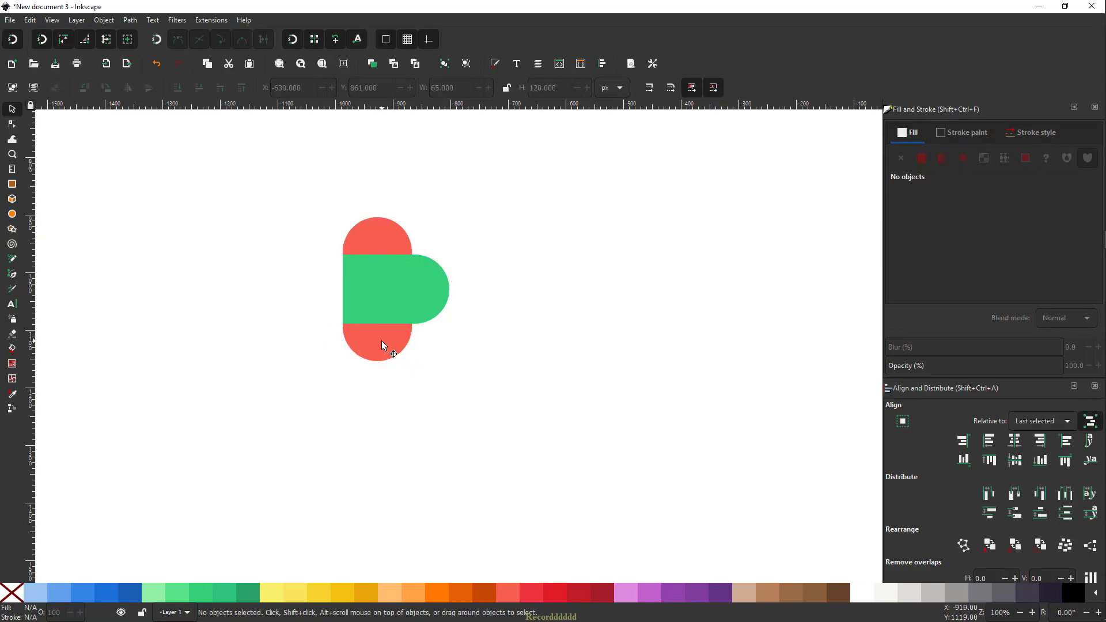
Divide the red pill by the green square and delete the lower red piece.
left_click(376, 285)
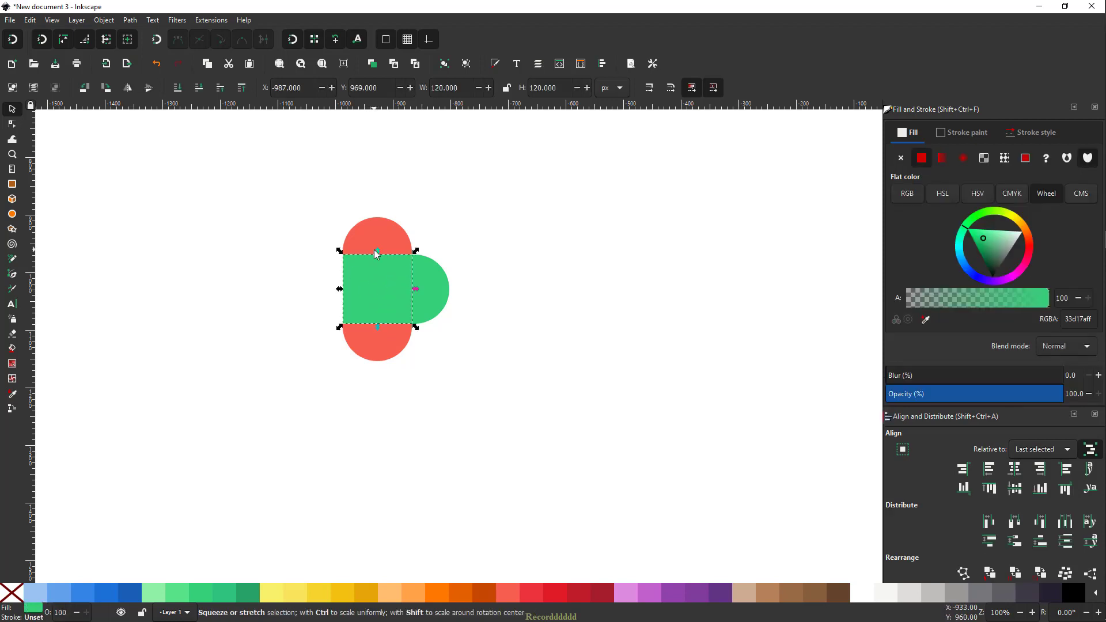
left_click(403, 238, "shift")
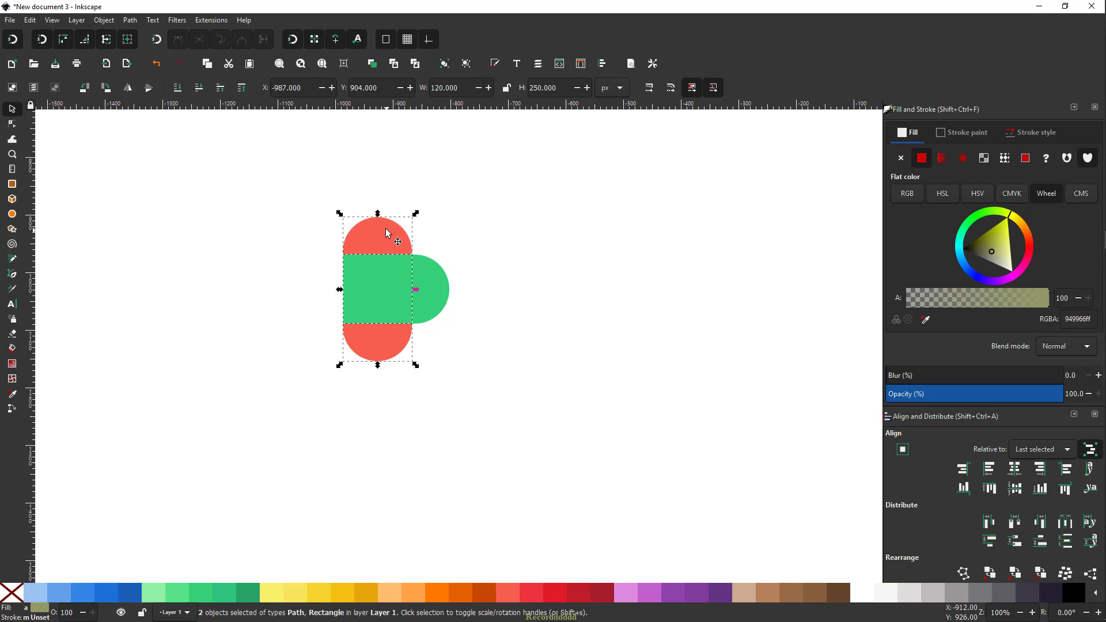
left_click(131, 20)
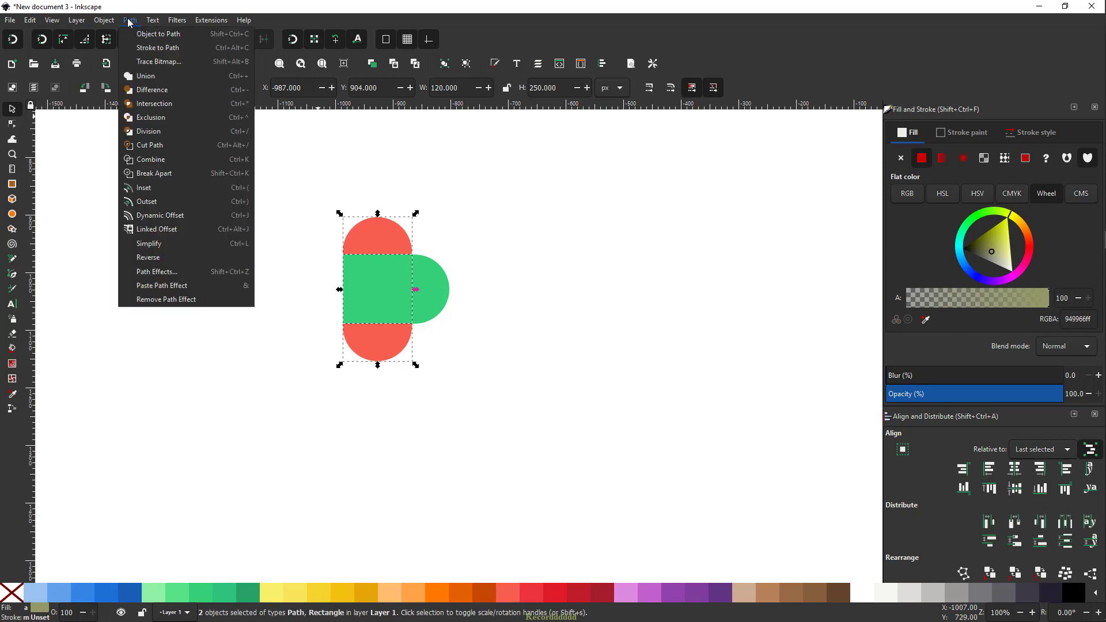
left_click(140, 132)
left_click(461, 388)
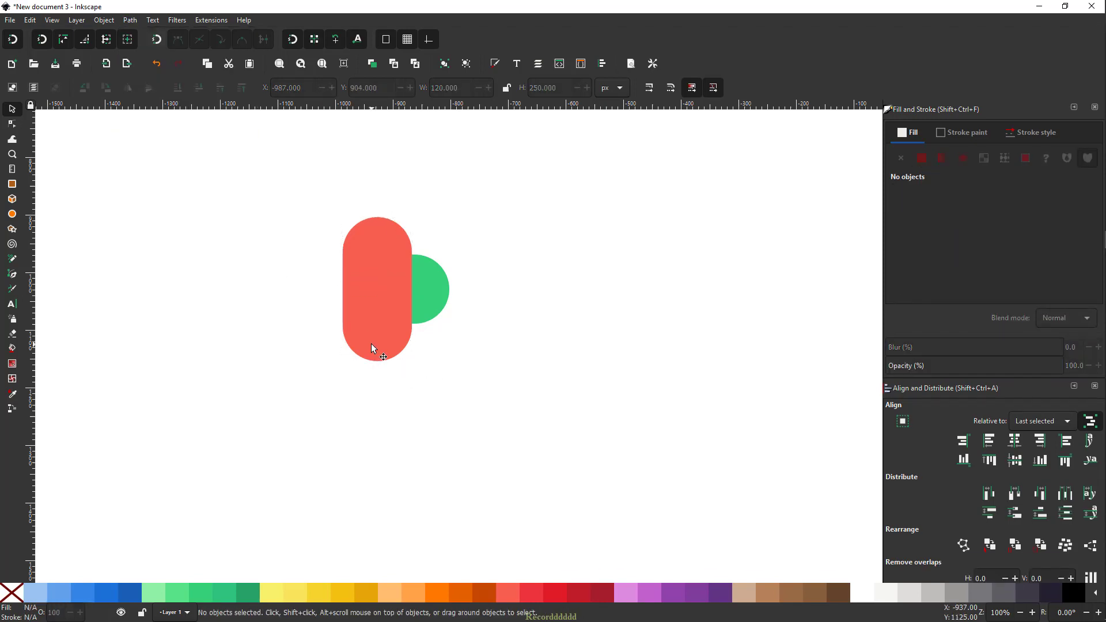
left_click(371, 344)
left_click_drag(364, 334, 587, 298)
key("Delete")
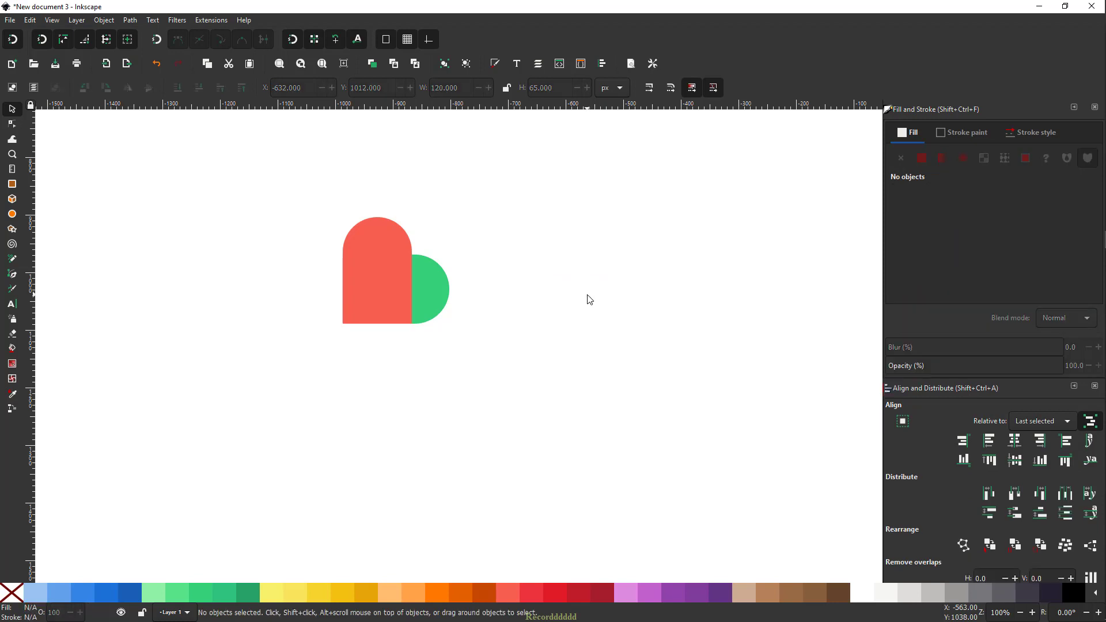
Union all remaining pieces into one red 185 × 185 px heart path.
left_click_drag(303, 202, 499, 365)
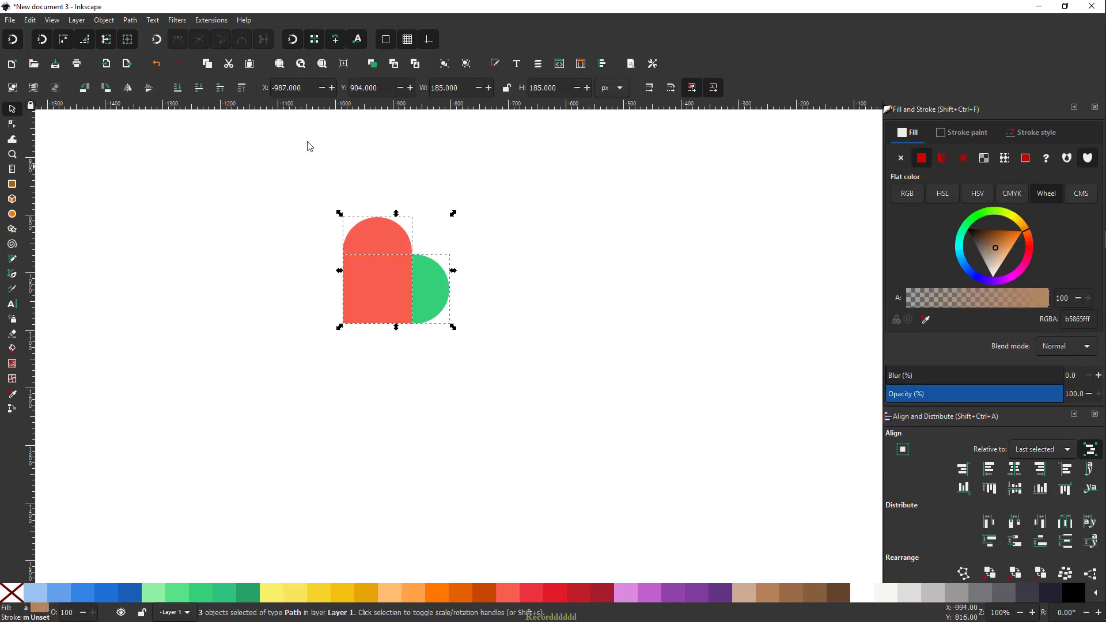
left_click(132, 23)
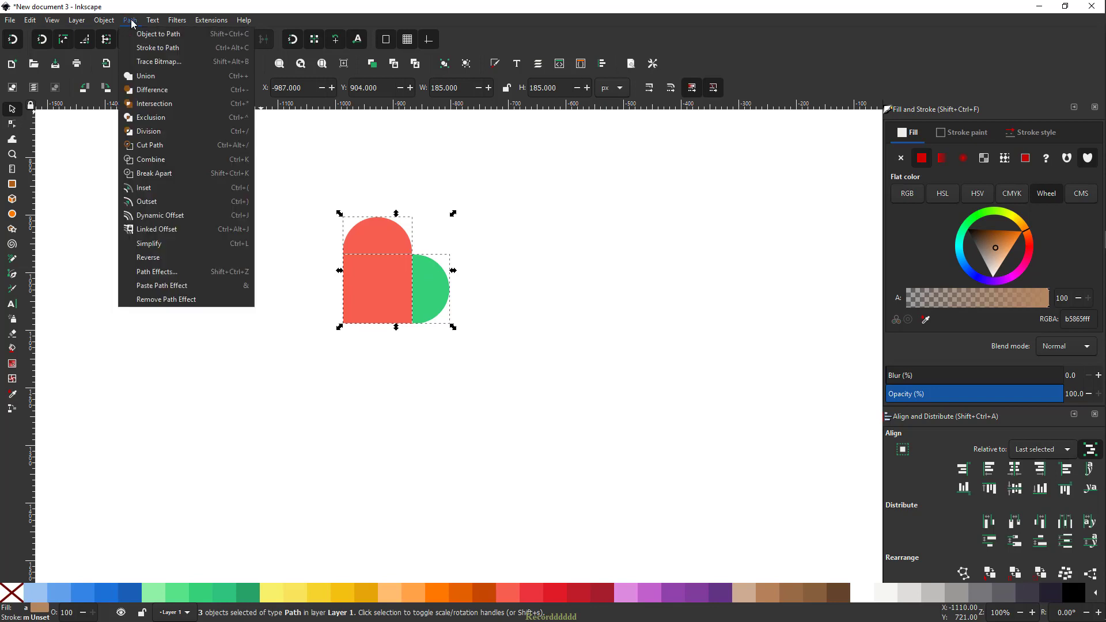
left_click(153, 80)
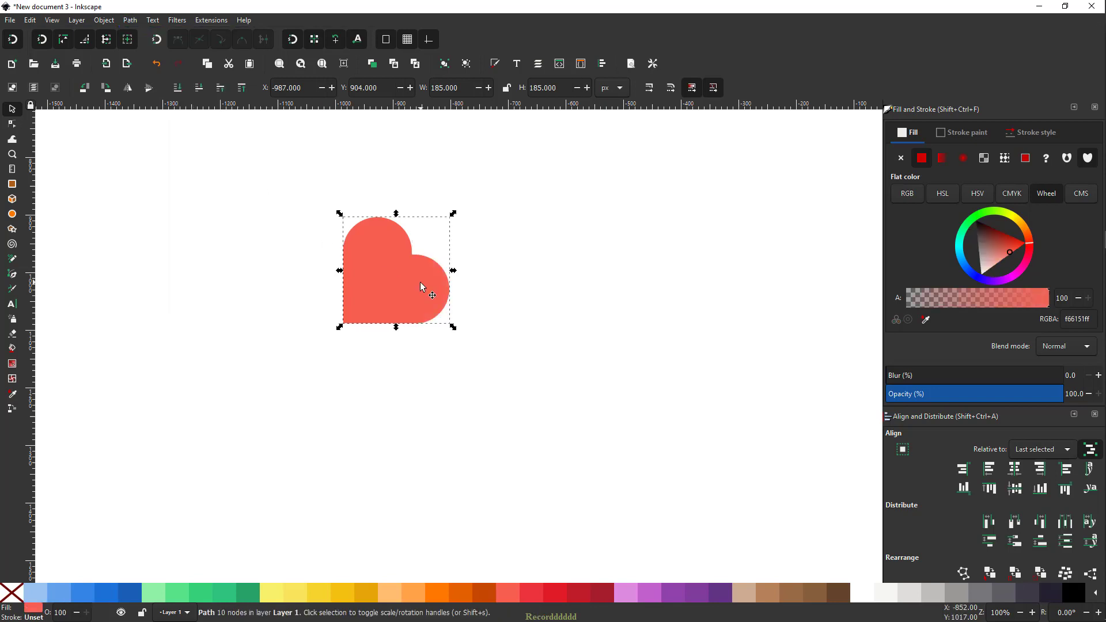
Rotate the heart upright, shrink it to about 102 × 92 px and move it top-left.
left_click(405, 268)
key("ctrl")
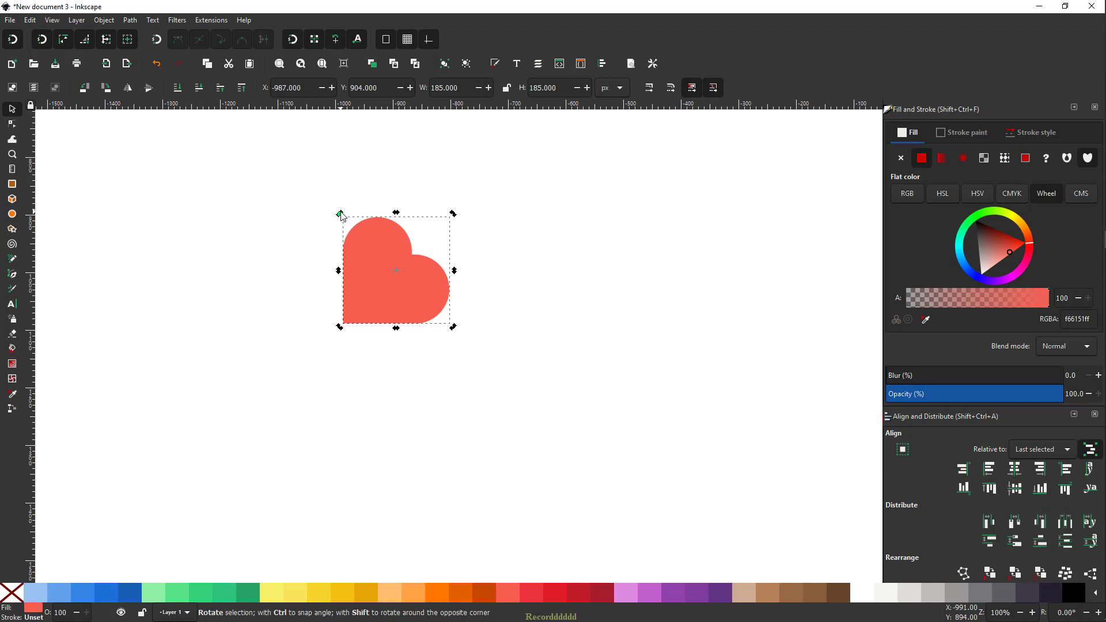
left_click_drag(341, 216, 337, 227)
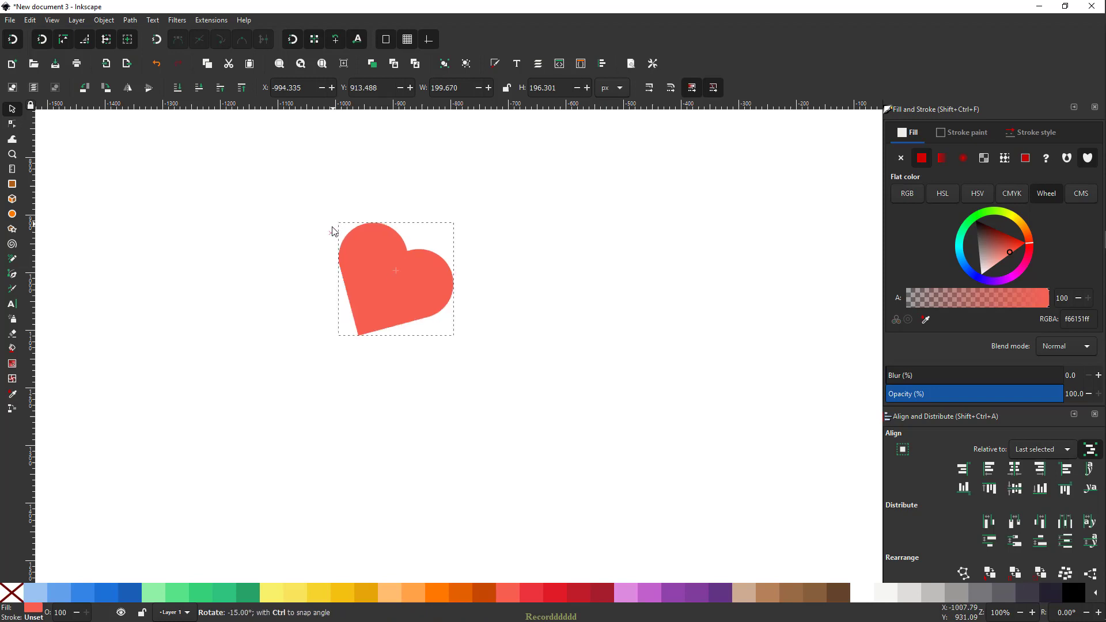
left_click_drag(330, 240, 326, 263)
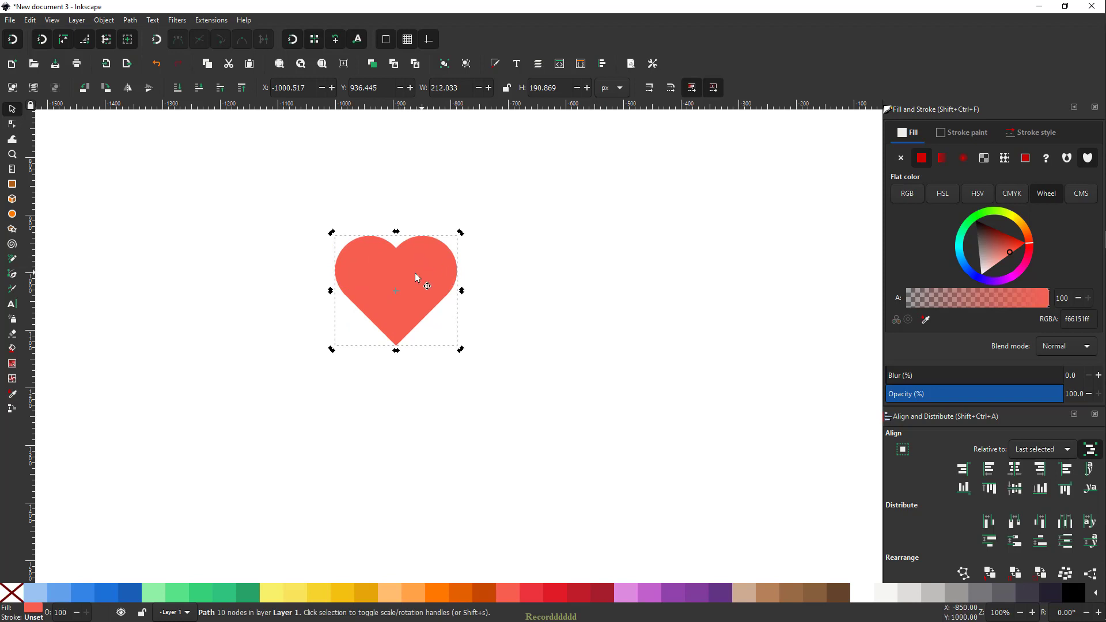
left_click(439, 307)
left_click_drag(461, 350, 429, 321)
left_click_drag(374, 273, 102, 166)
Deselect the heart and compare with the finished five-heart document before returning.
left_click(263, 279)
key("ctrl+Tab")
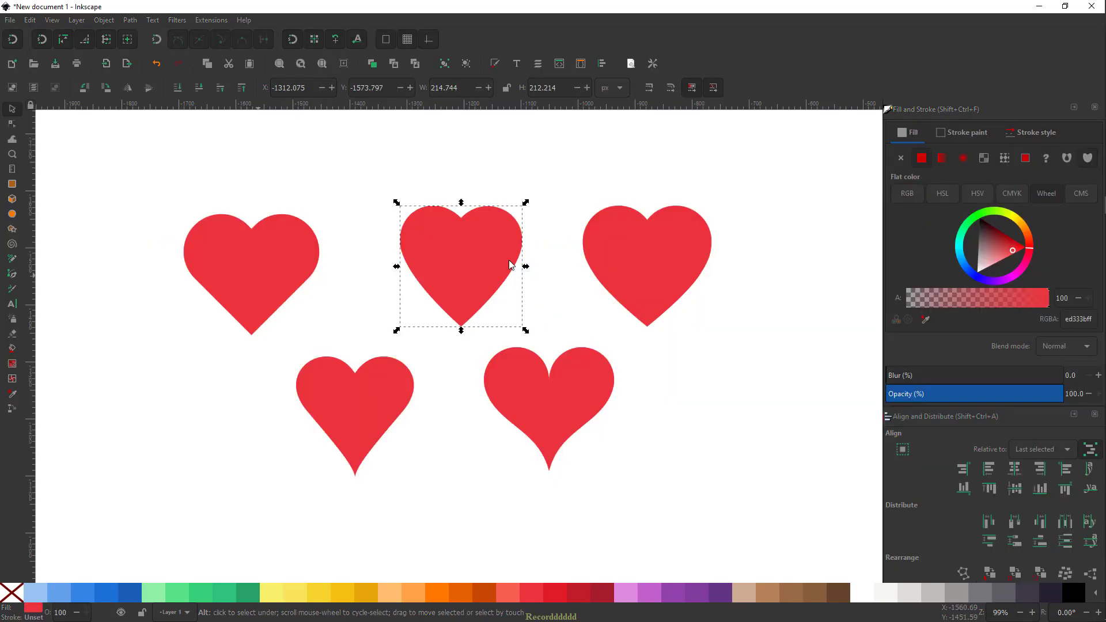
key("ctrl+Tab")
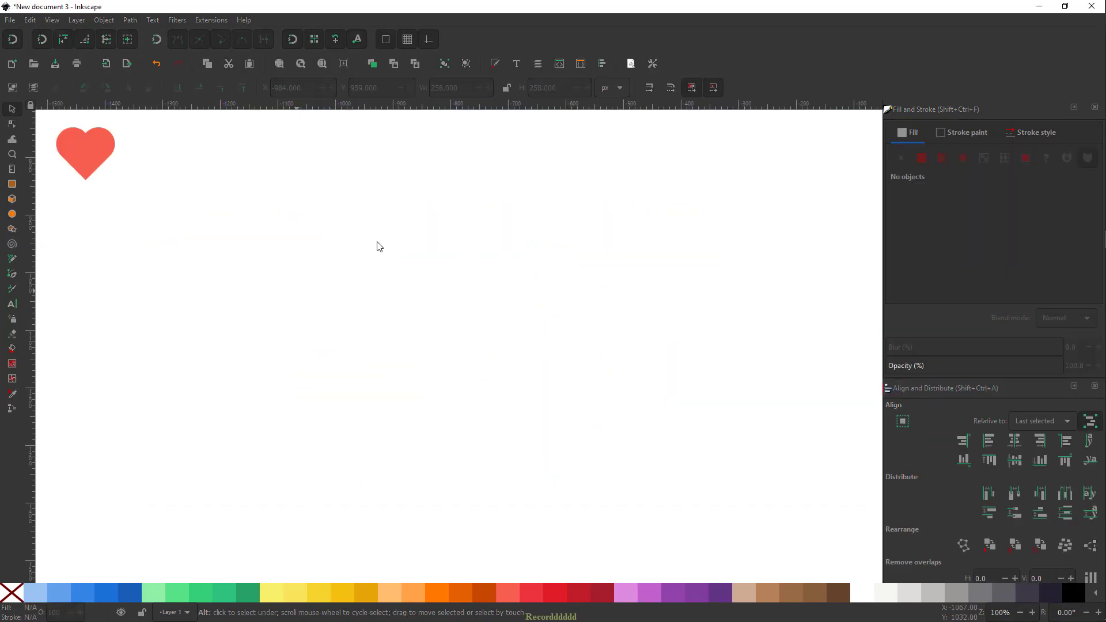
Draw a green 222 × 222 px circle below and right of the small heart.
left_click(15, 216)
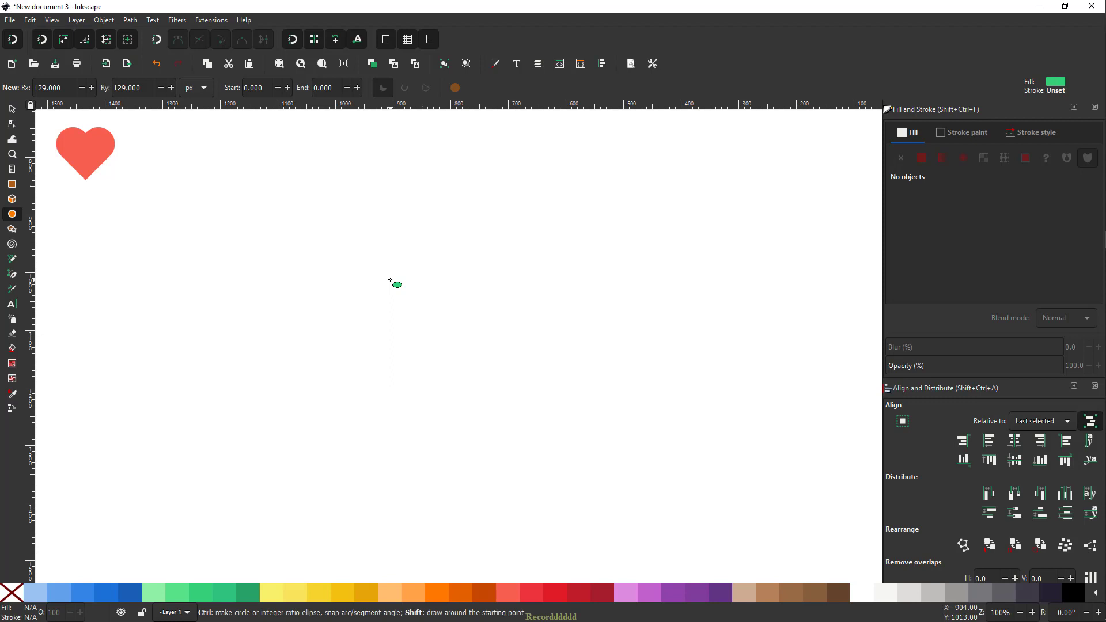
left_click_drag(376, 275, 441, 330)
key("s")
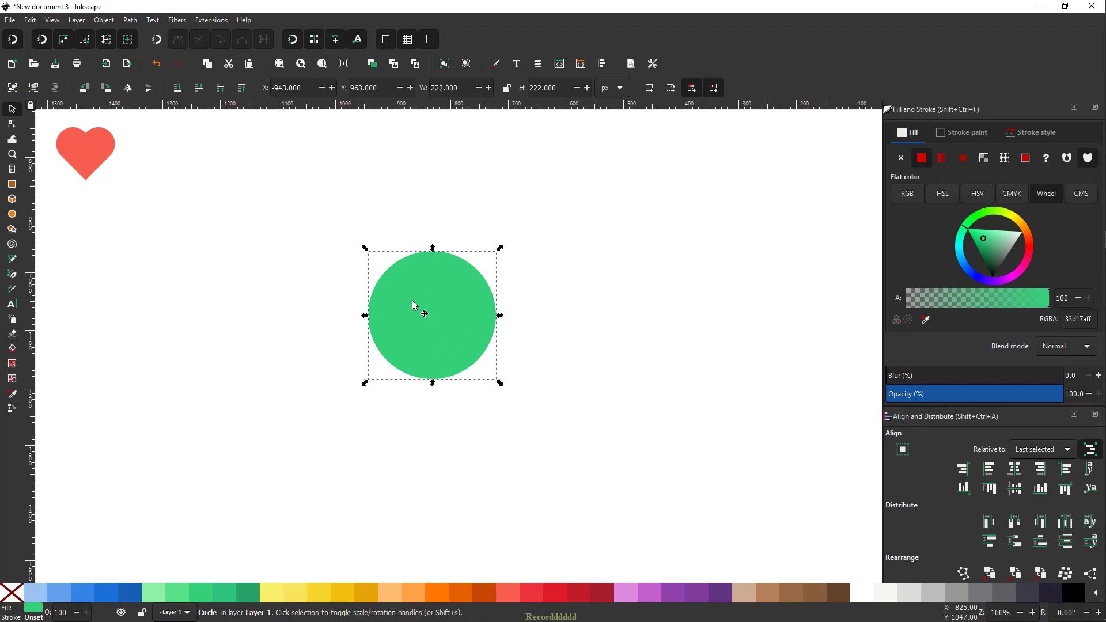
Convert the green circle into an editable path for node editing.
left_click(131, 22)
left_click(159, 35)
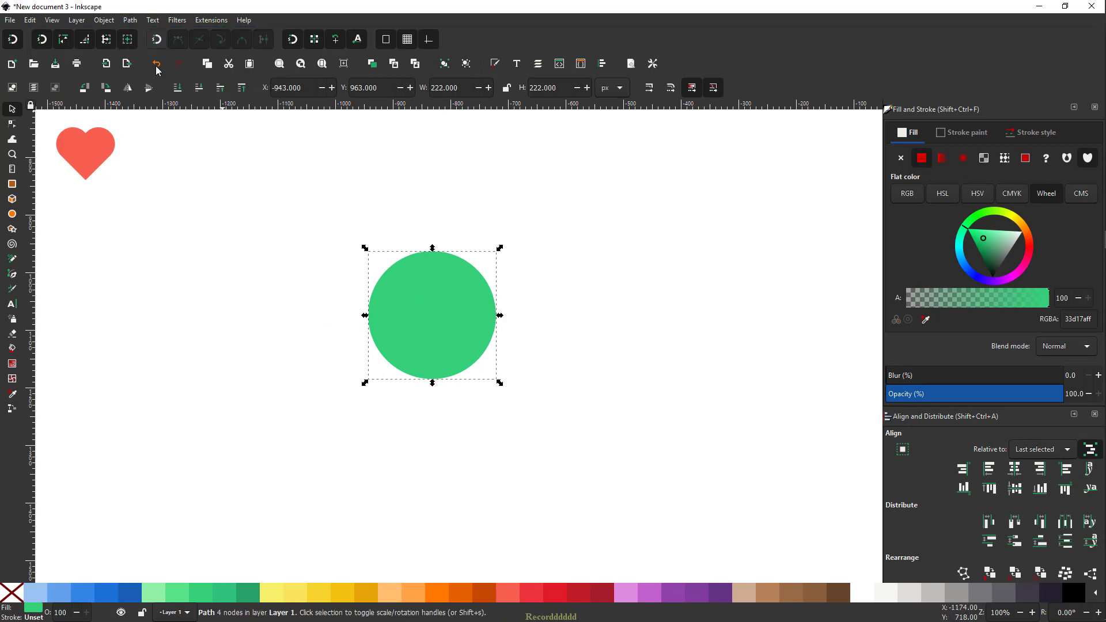
left_click(12, 125)
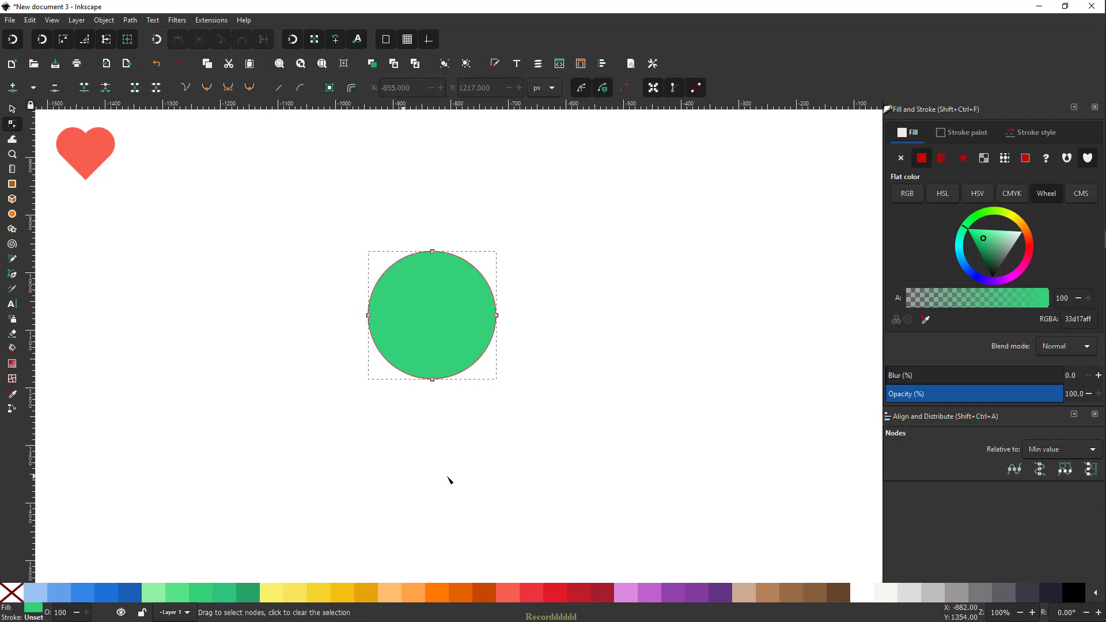
Stretch the bottom node into an egg shape, then drag the top node down to flatten it.
left_click_drag(421, 362, 447, 385)
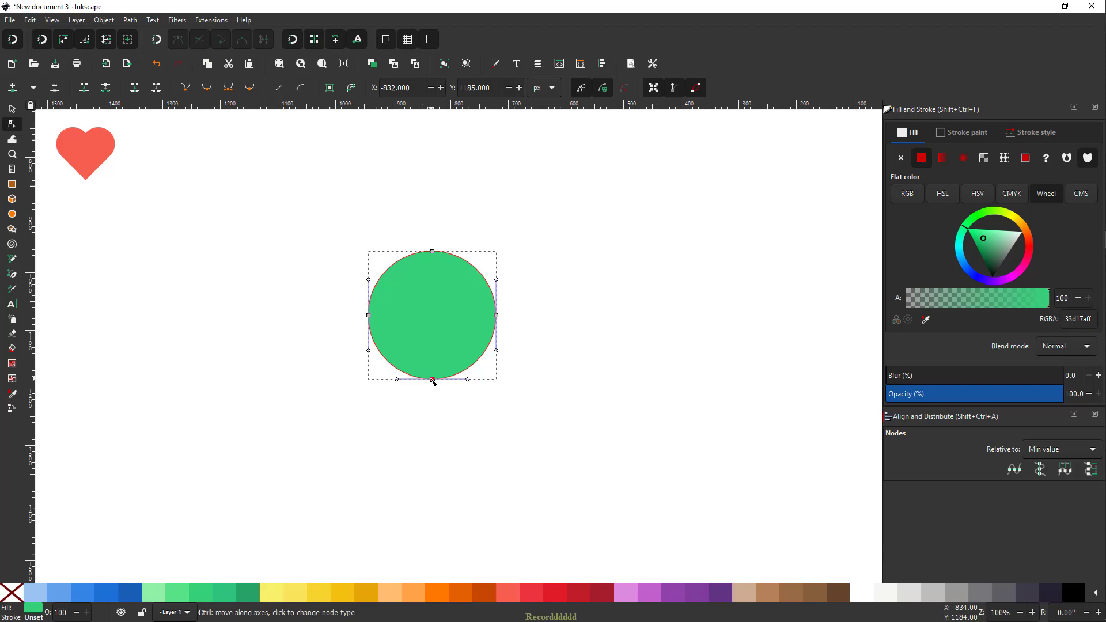
left_click_drag(433, 380, 433, 411)
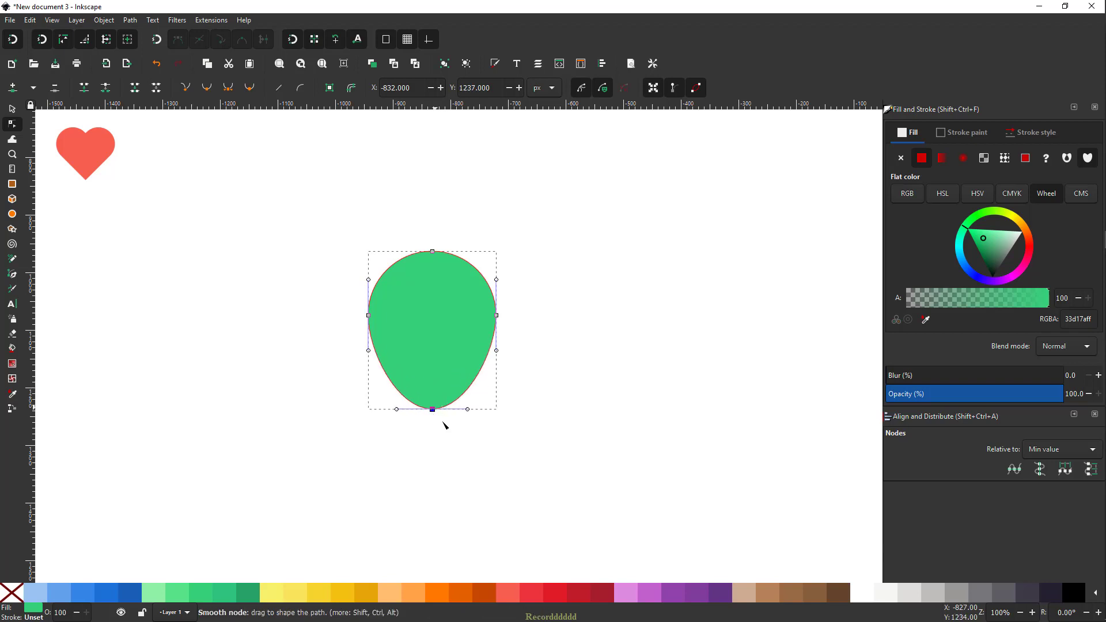
left_click_drag(433, 410, 433, 404)
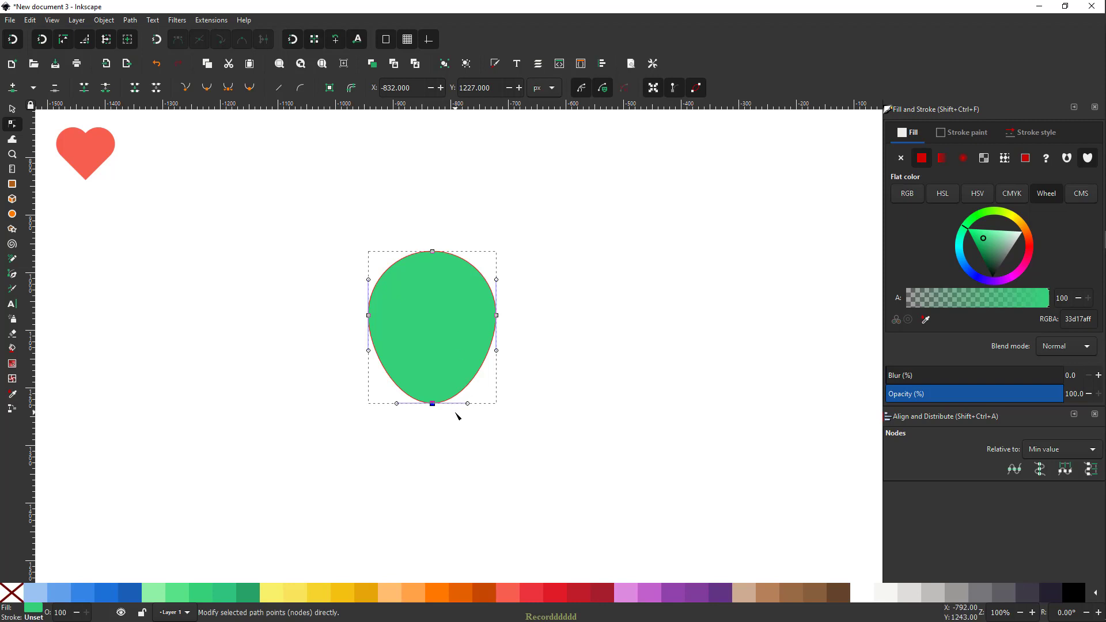
left_click(432, 251)
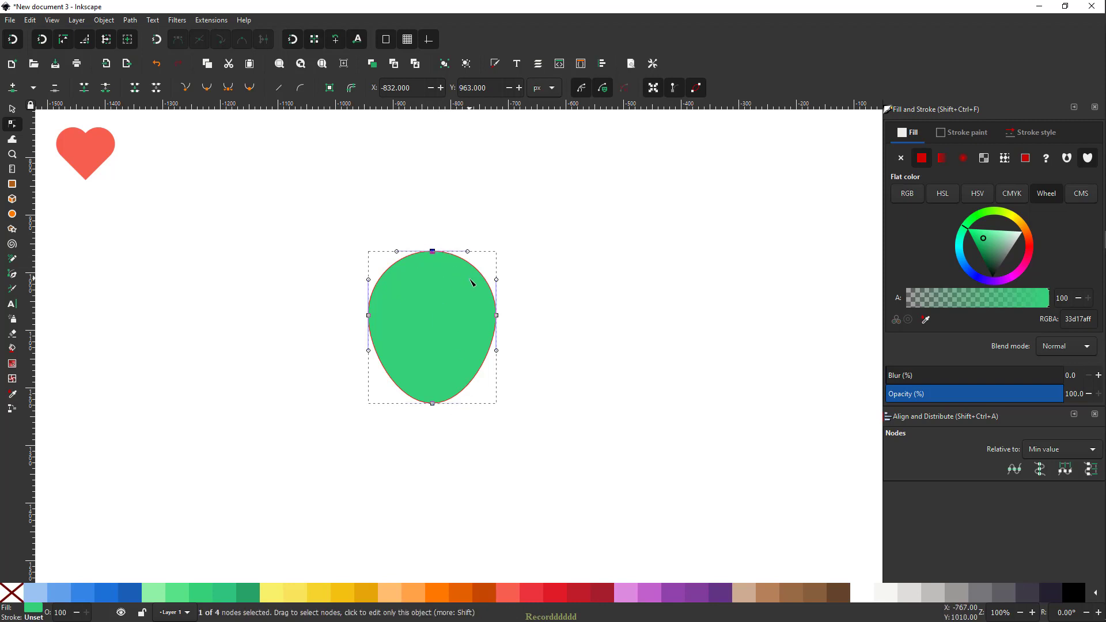
left_click_drag(432, 251, 461, 432)
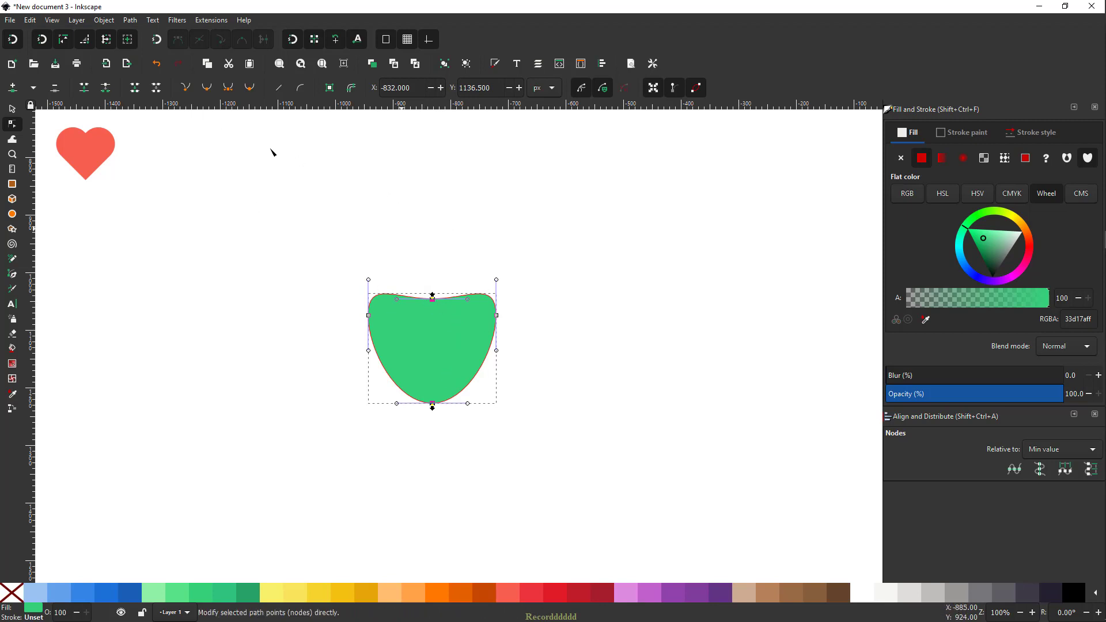
Make the top and bottom nodes sharp corners and reshape the lobes from the top notch's handles.
left_click(186, 88)
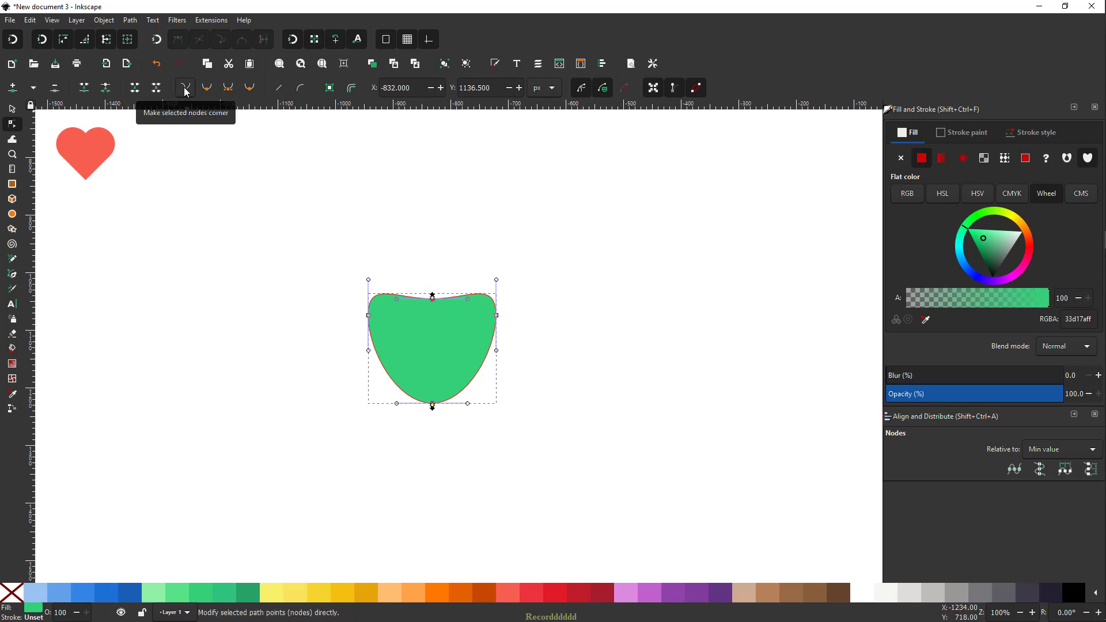
left_click(186, 88)
left_click(427, 301)
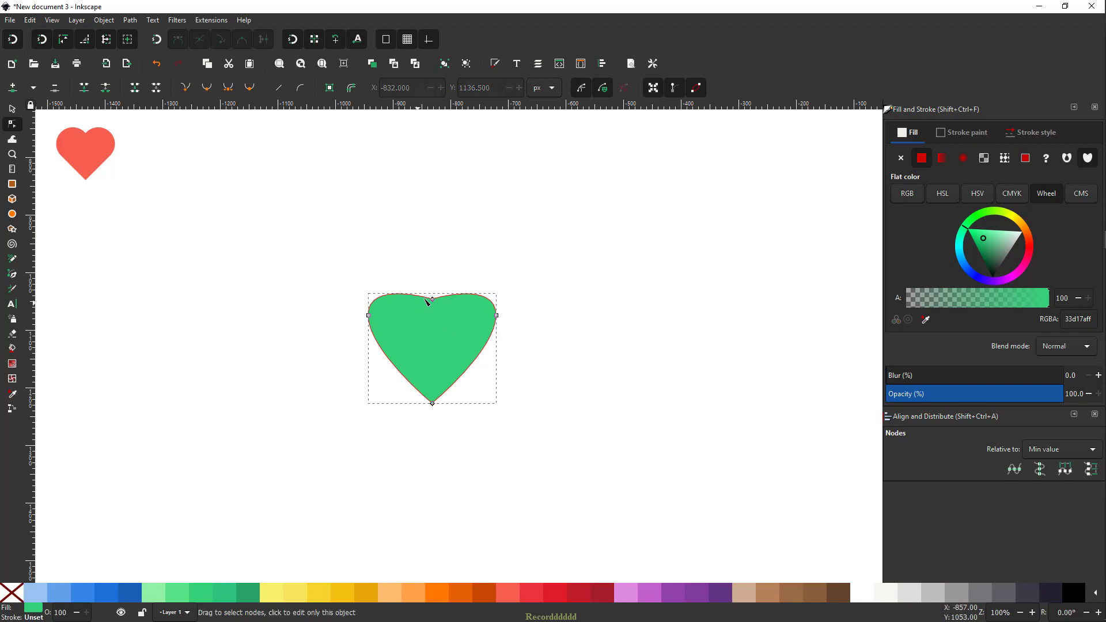
left_click(432, 300)
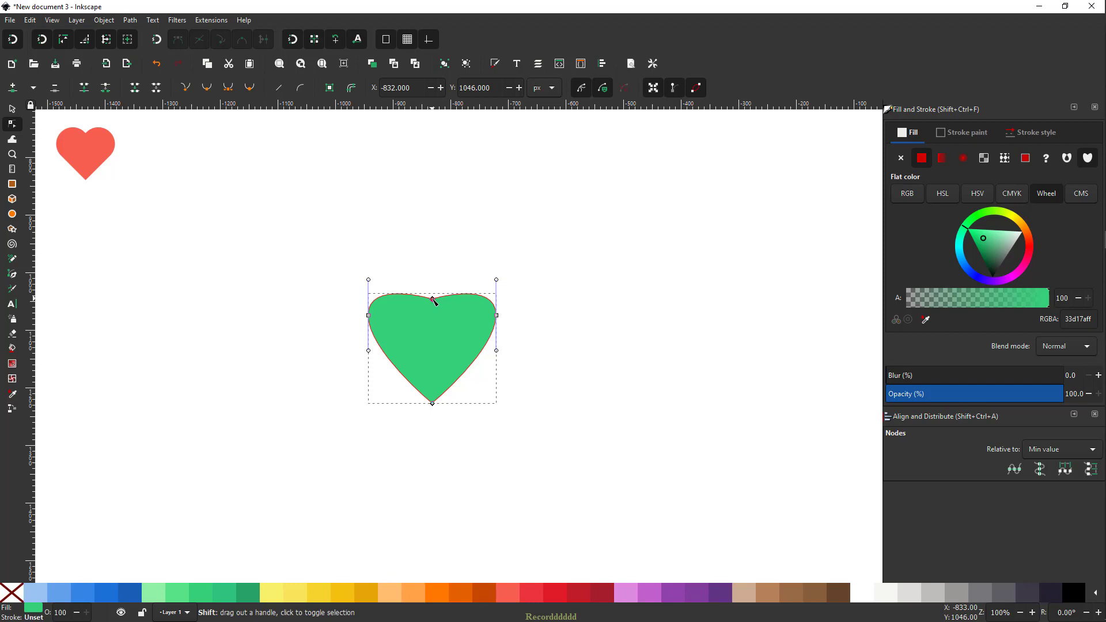
left_click_drag(432, 299, 444, 285)
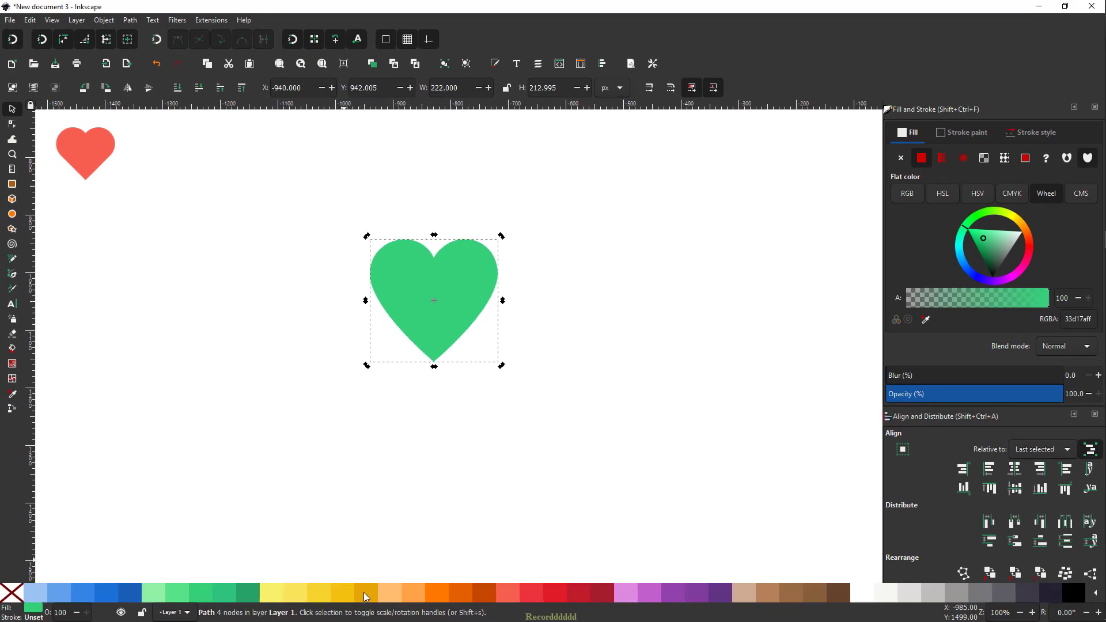
Recolour the green heart with the small heart's salmon colour using the Dropper.
left_click(540, 595)
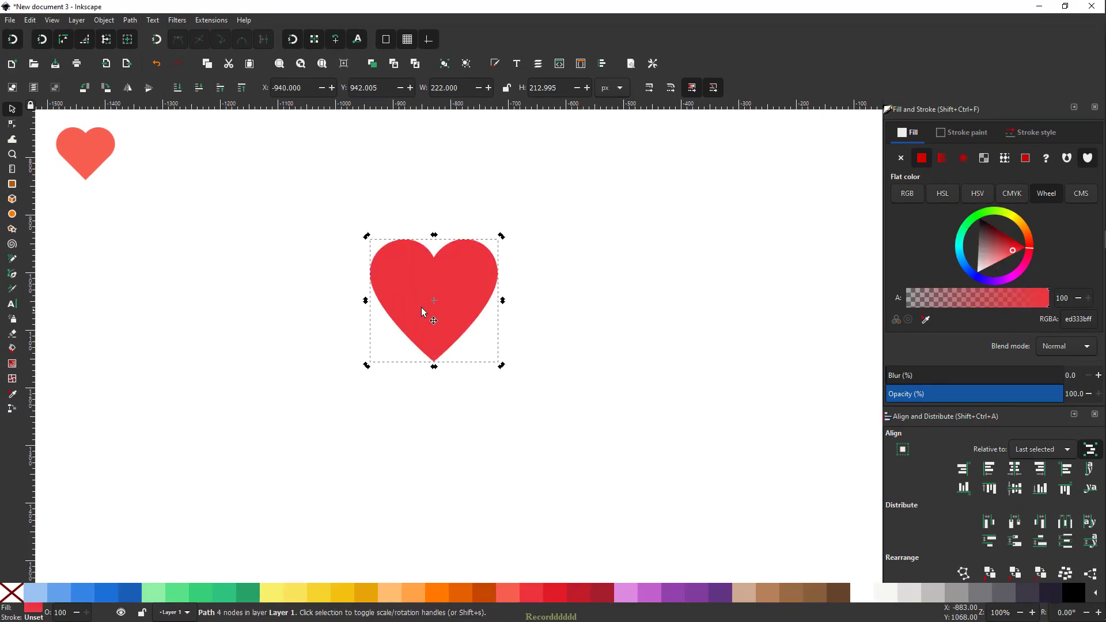
left_click(417, 294)
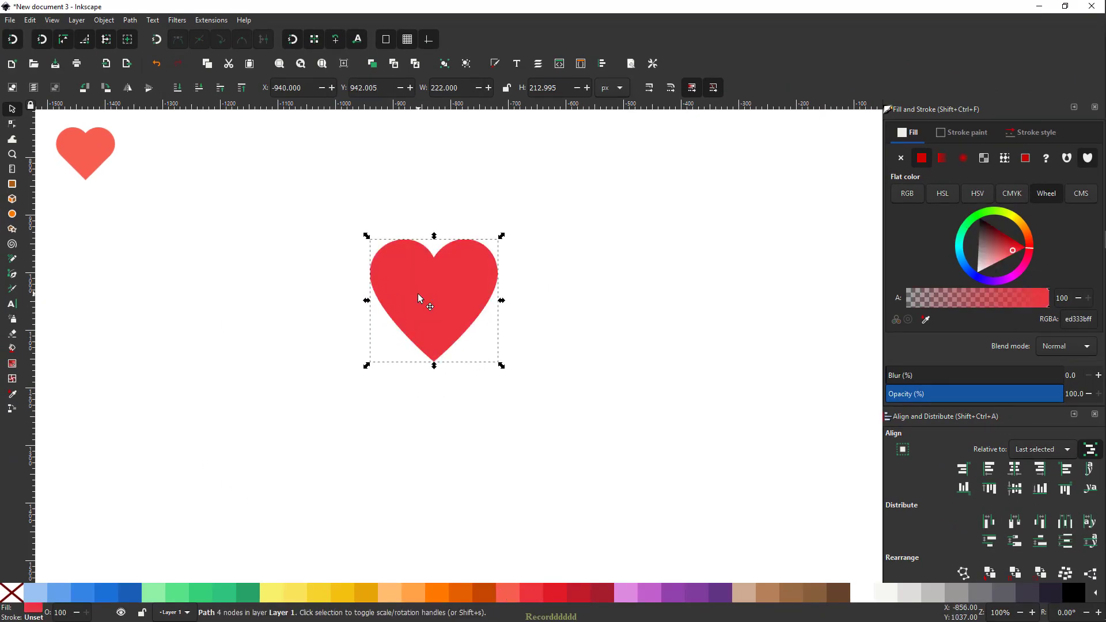
left_click(12, 393)
left_click(89, 153)
Move the big heart beside the small one and shrink it to 102 × 98 px.
key("s")
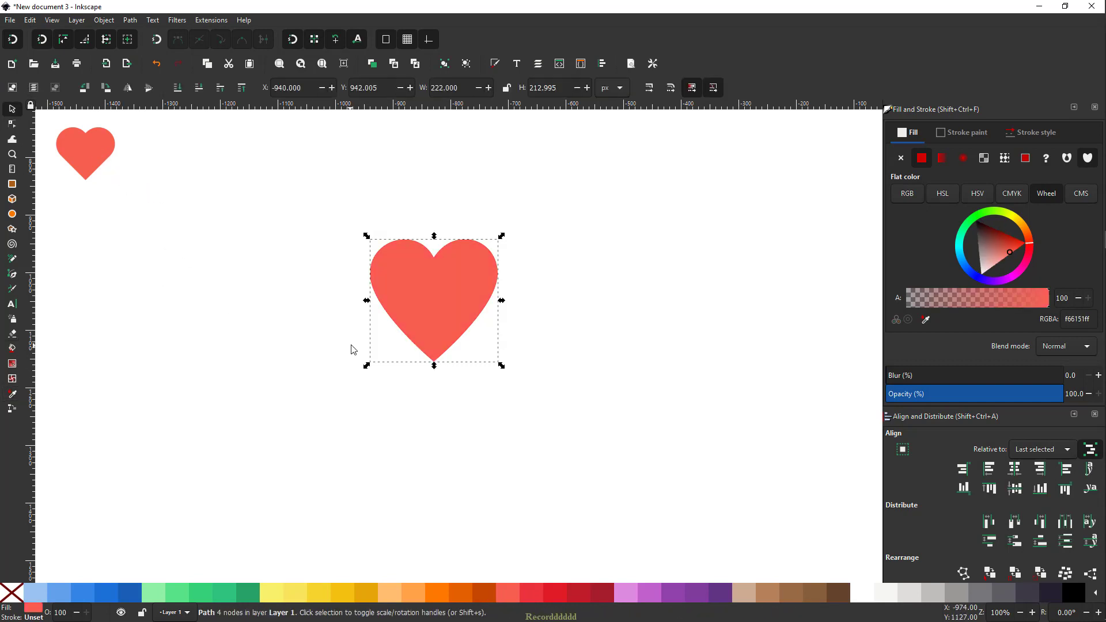
left_click_drag(431, 264, 181, 163)
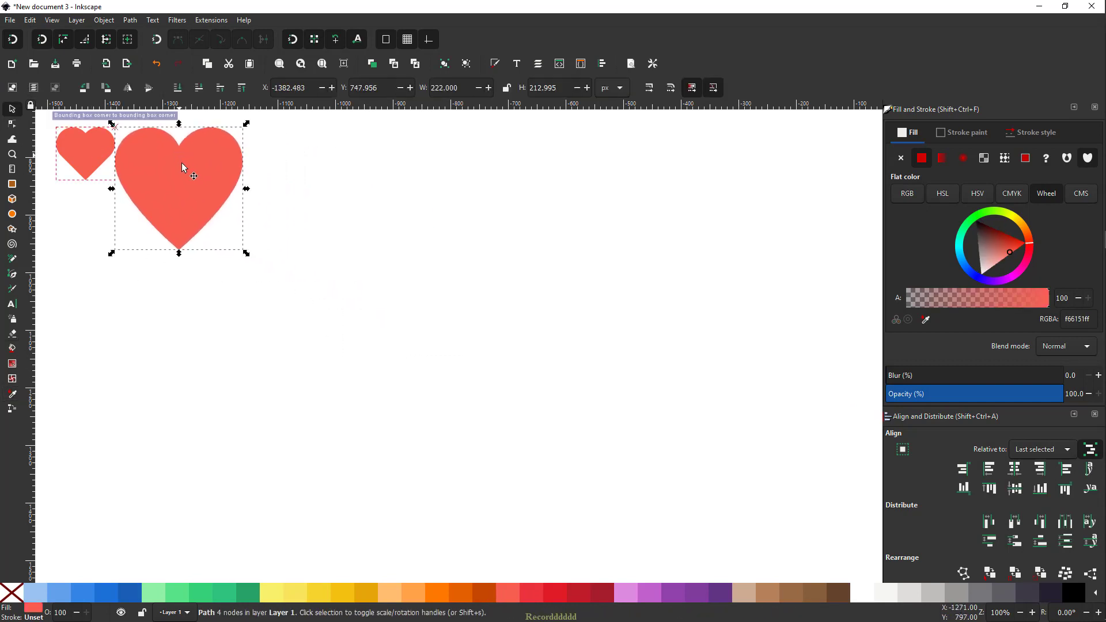
left_click_drag(246, 254, 196, 195)
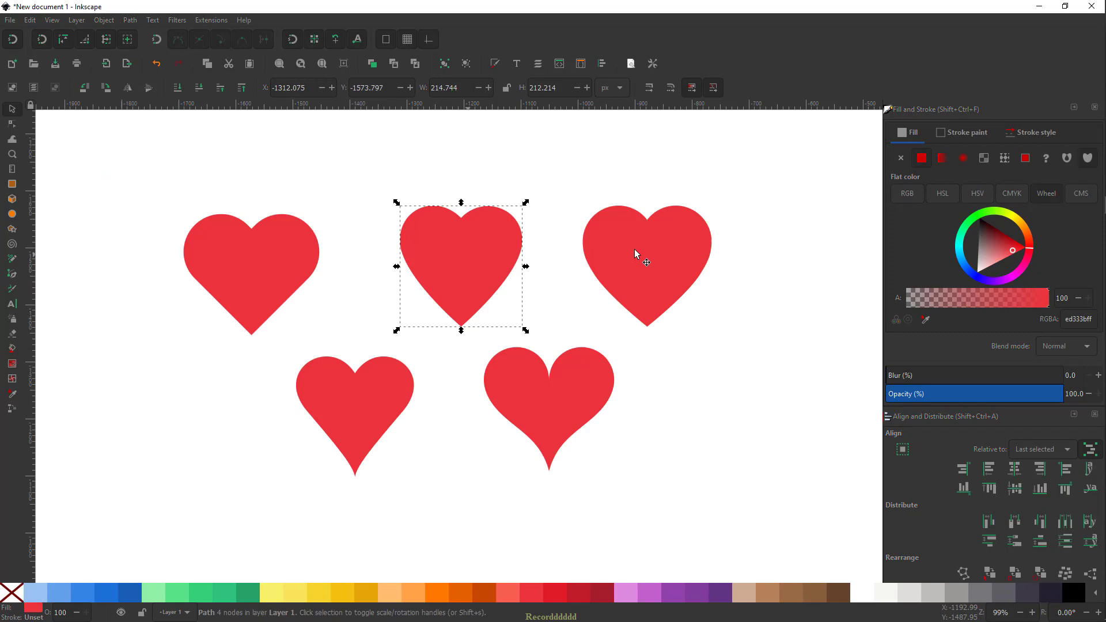
left_click(645, 254)
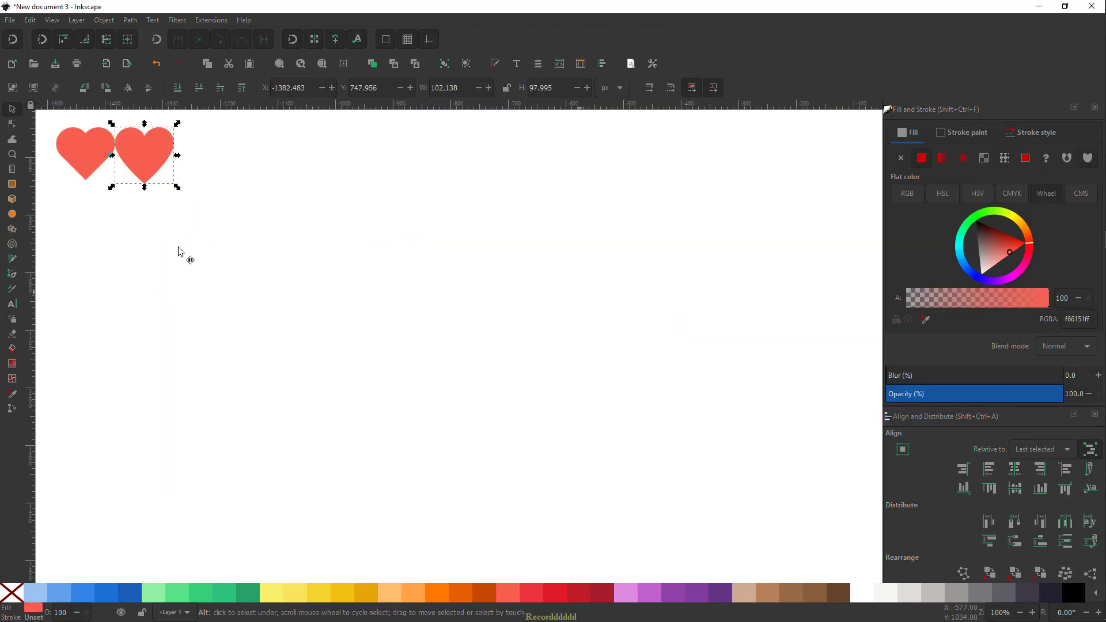
left_click(216, 262)
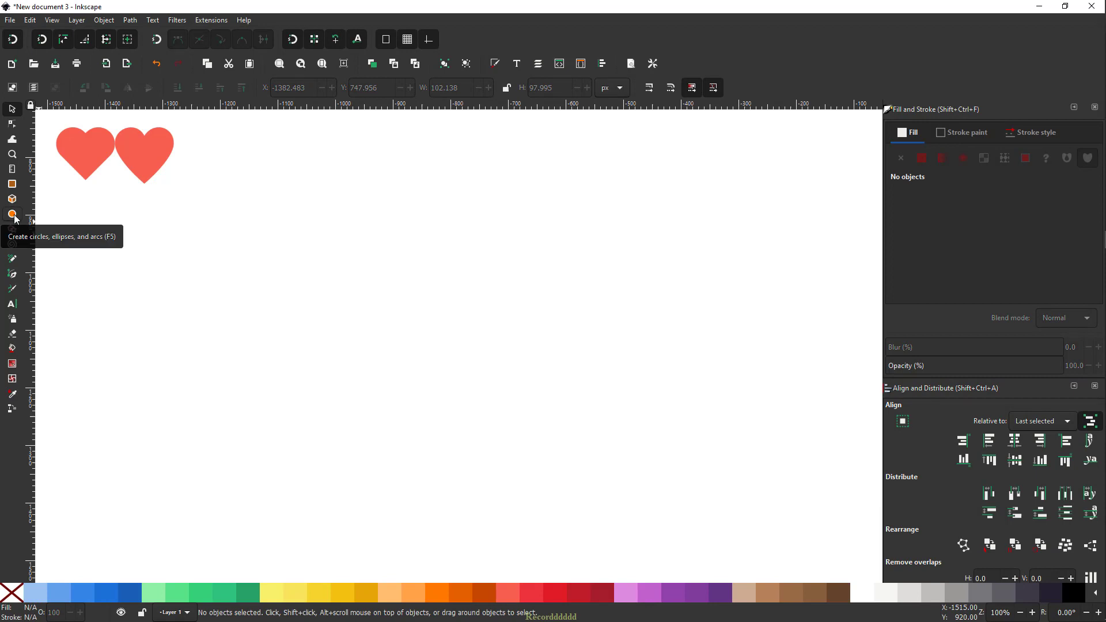
left_click(13, 214)
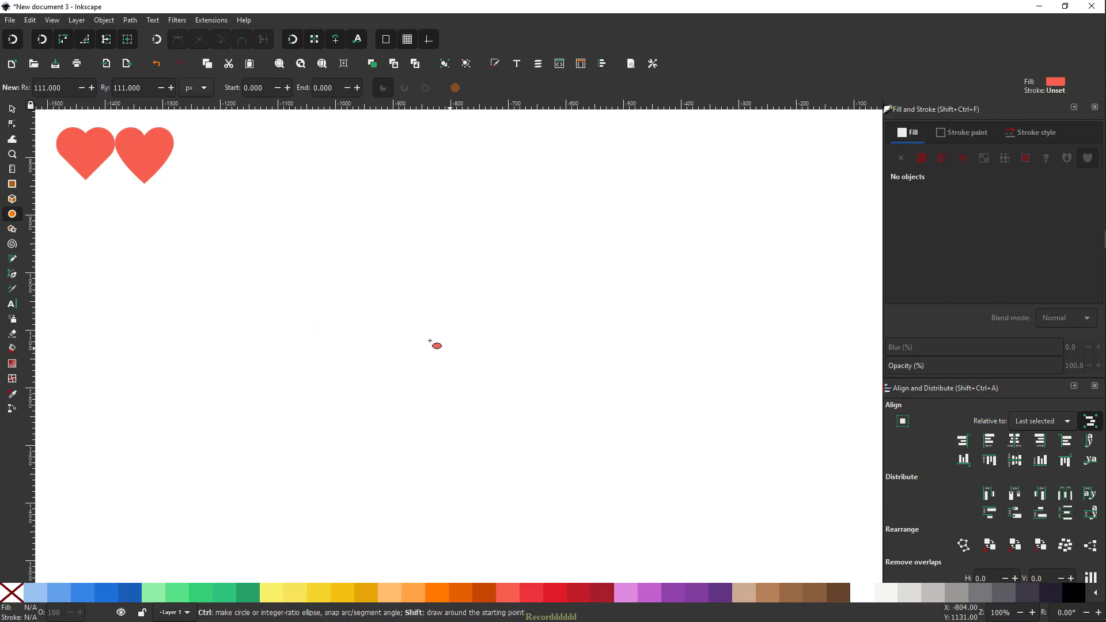
Draw a 180 × 180 px circle, make a green copy, and slide it right so they barely overlap.
left_click_drag(325, 281, 381, 338)
key("s")
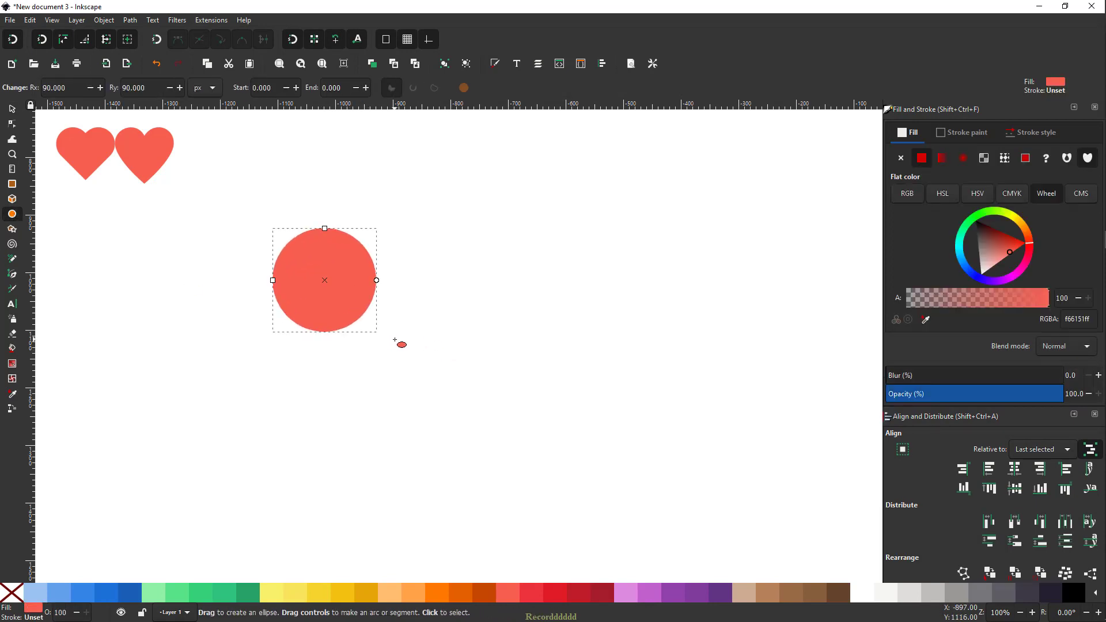
left_click(306, 278)
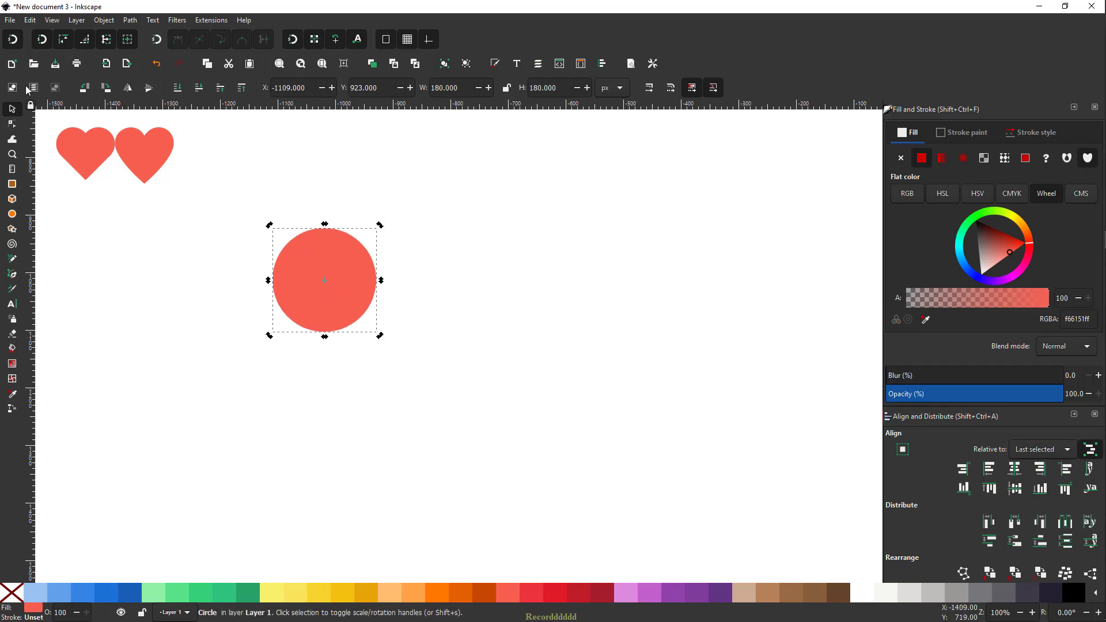
left_click(13, 44)
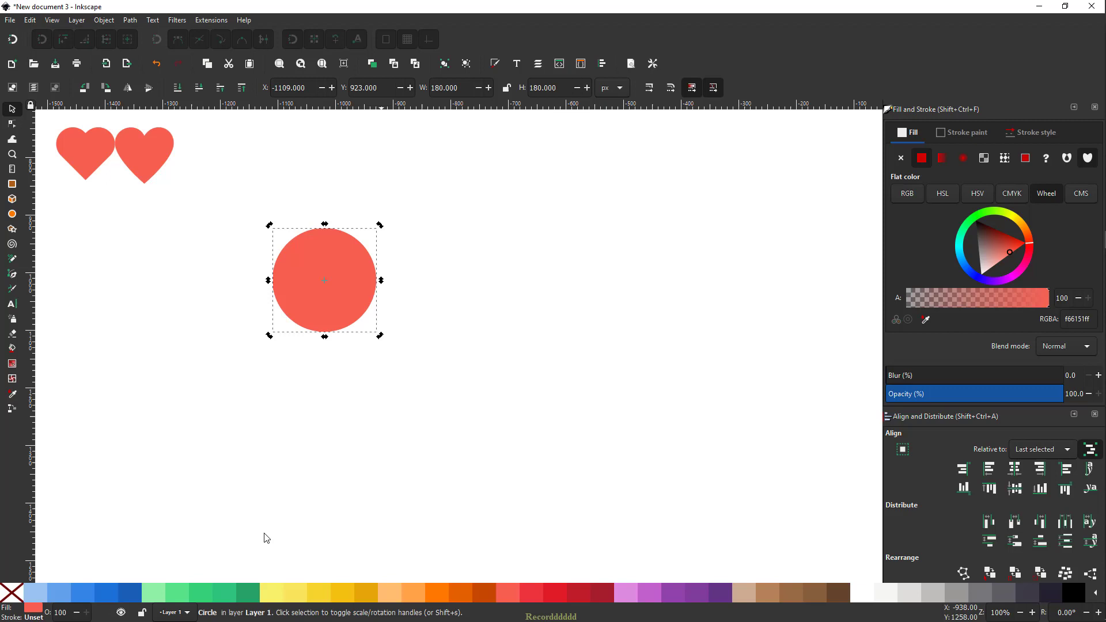
left_click(233, 593)
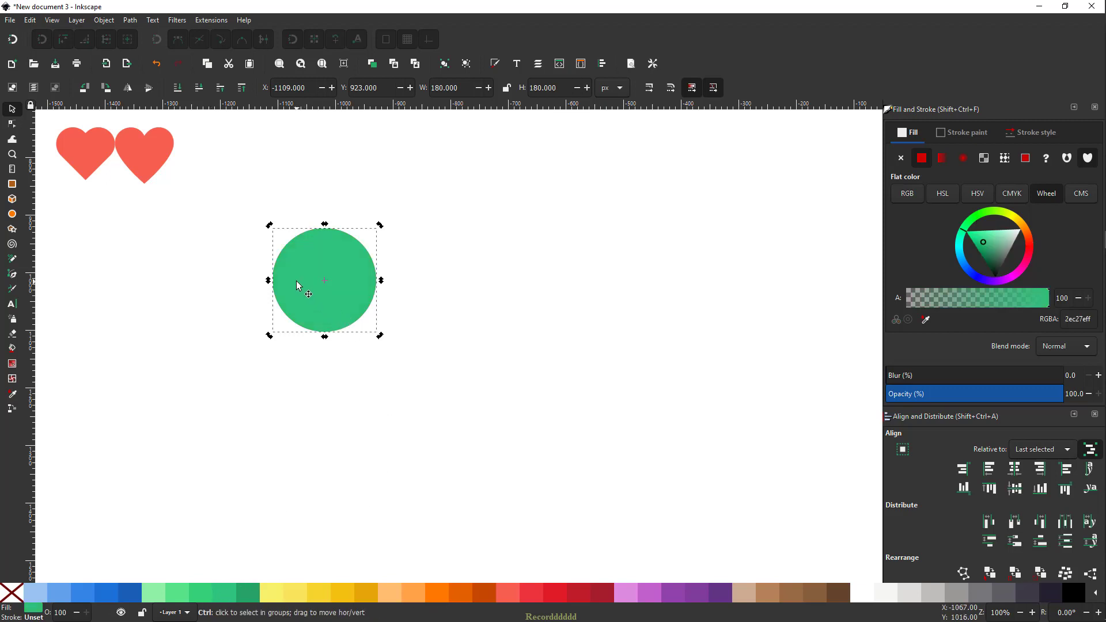
left_click_drag(291, 276, 419, 299)
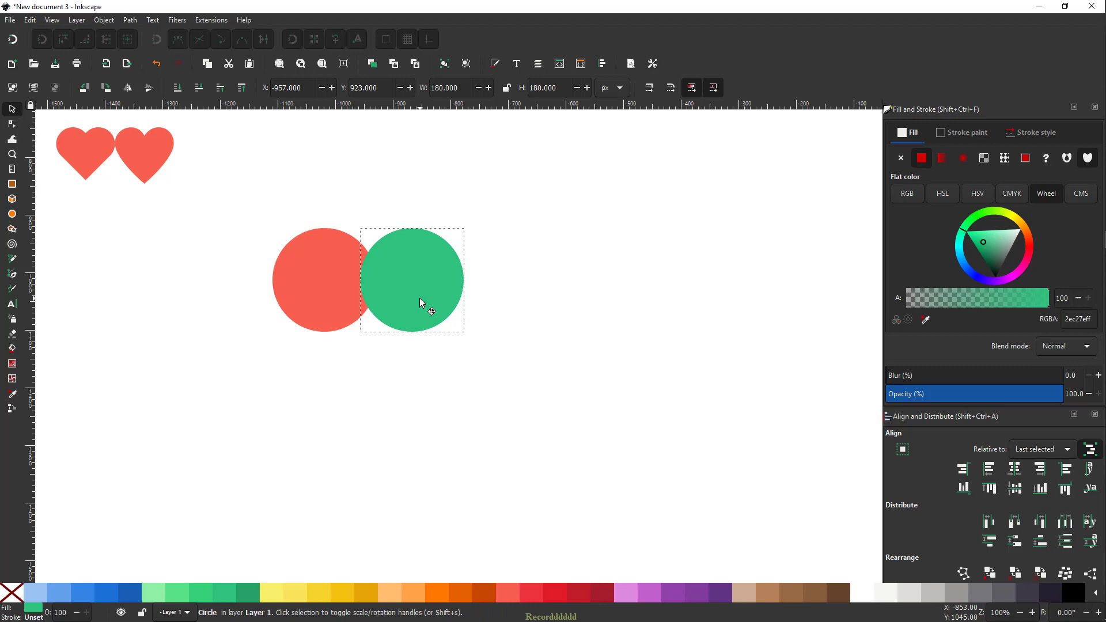
left_click(12, 230)
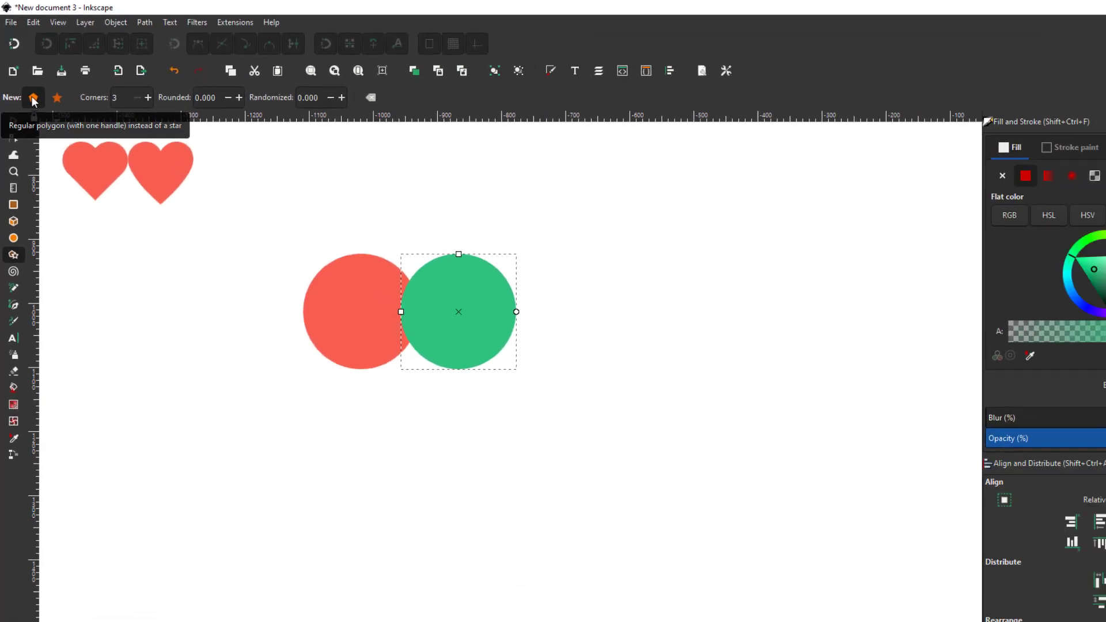
Draw a downward regular 3-corner triangle and fill it purple.
left_click(34, 98)
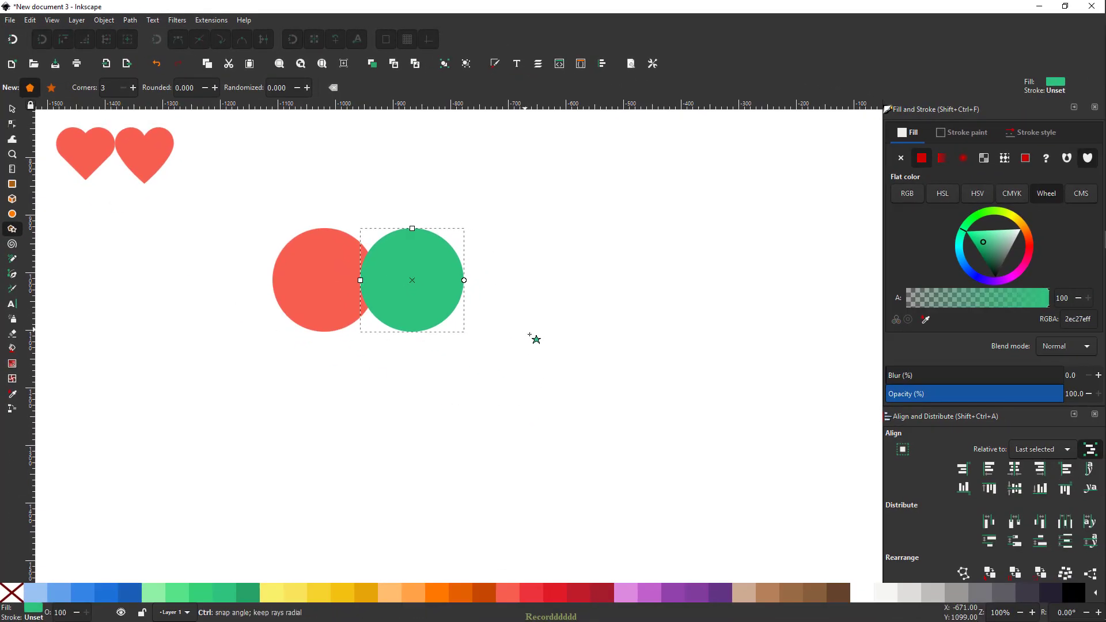
left_click_drag(526, 331, 651, 279)
key("s")
left_click_drag(500, 288, 537, 365)
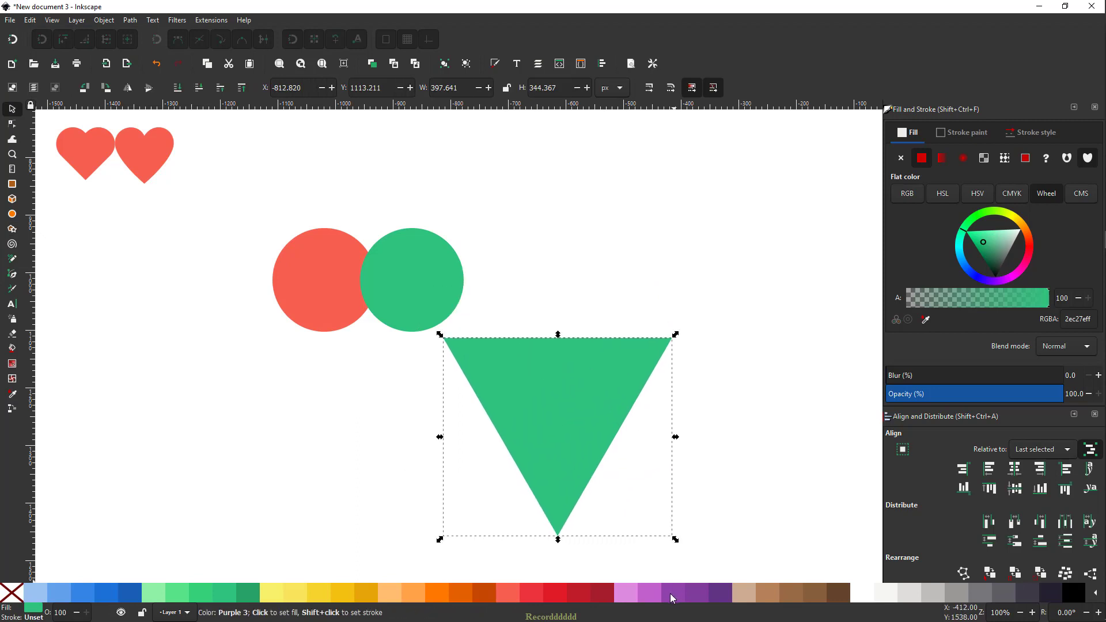
left_click(670, 594)
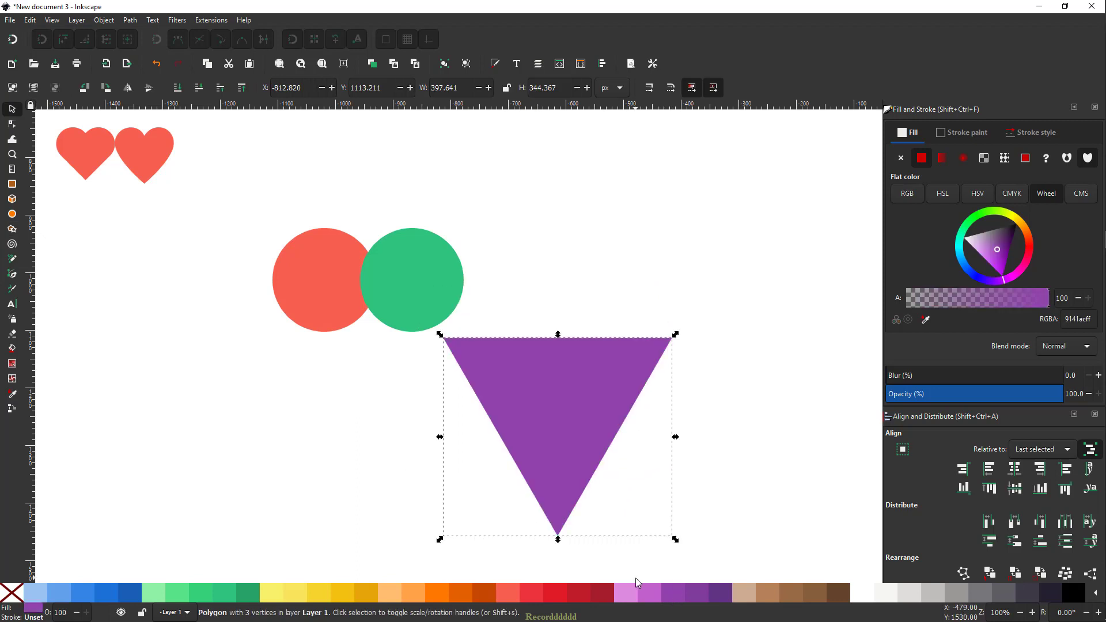
With snapping on, fit the triangle to 332 × 270 px under both circles, top edge through their centres.
left_click(13, 40)
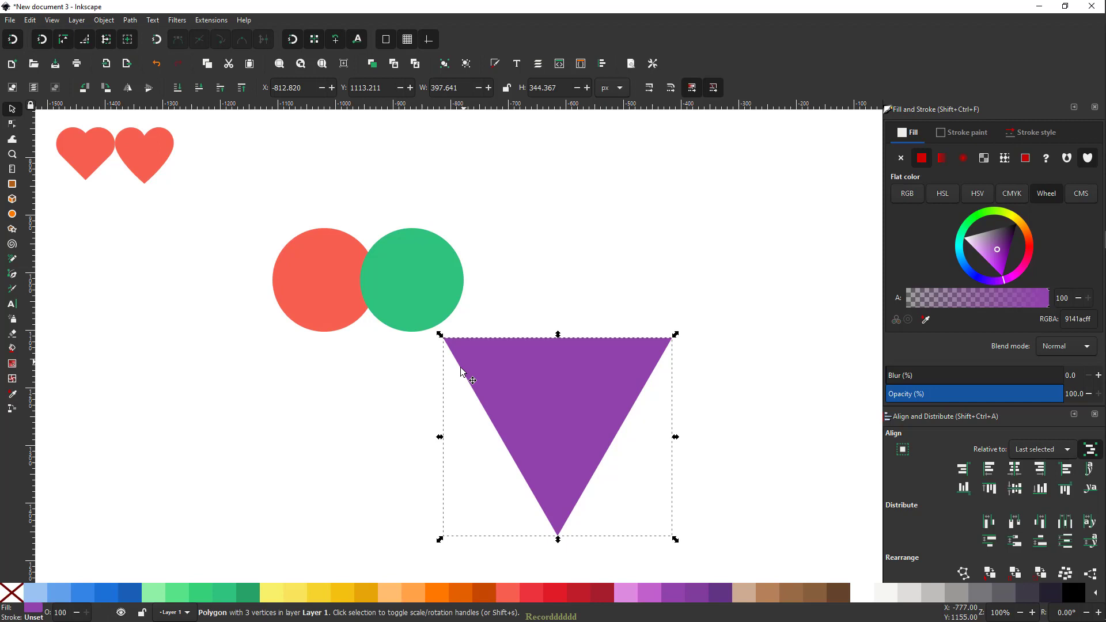
left_click_drag(447, 340, 279, 284)
left_click_drag(506, 279, 467, 279)
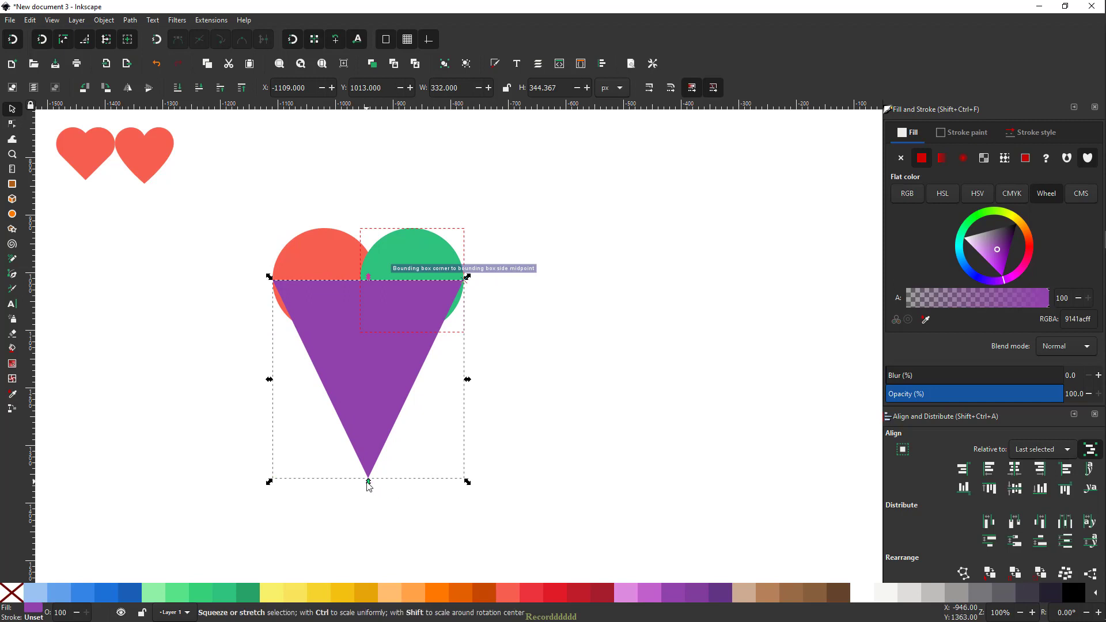
left_click_drag(369, 482, 367, 443)
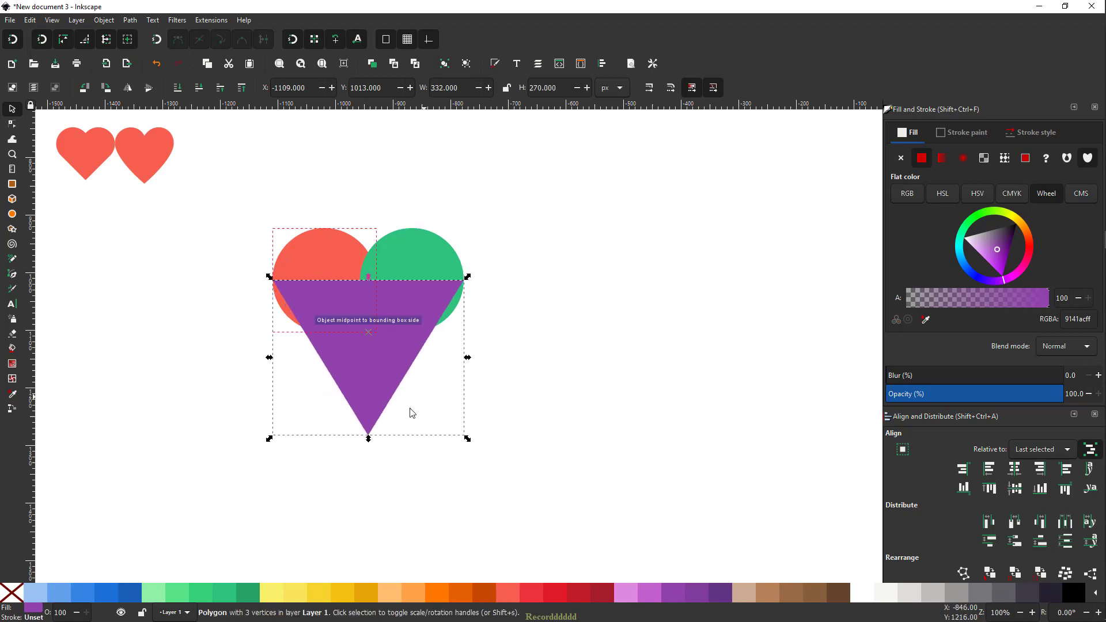
Union both circles and the triangle into one salmon heart path.
left_click_drag(236, 197, 513, 466)
left_click(129, 21)
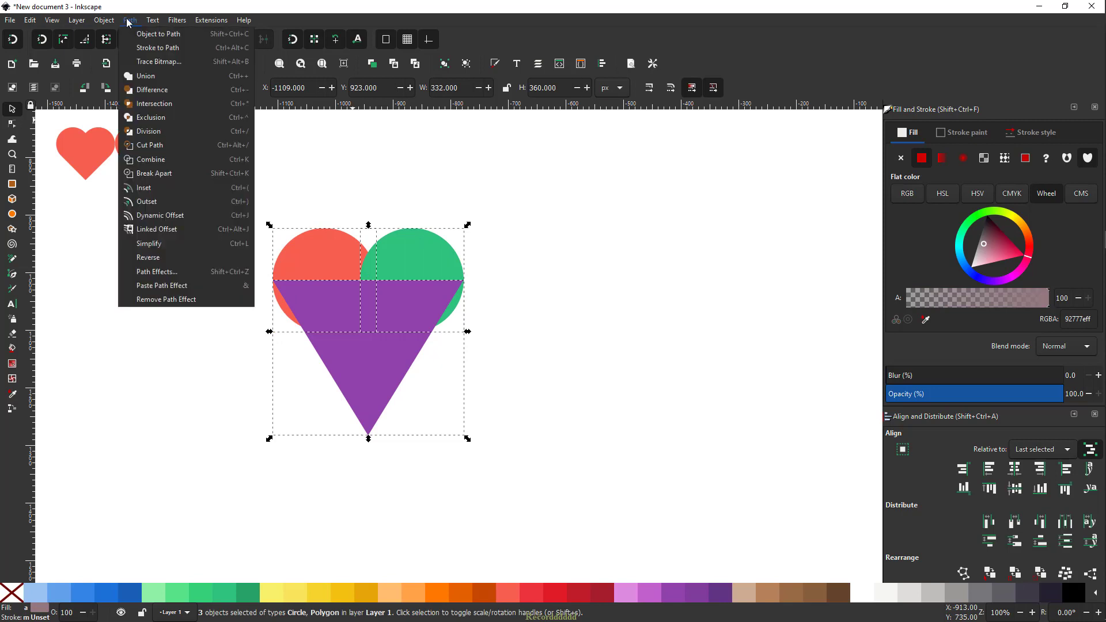
left_click(153, 83)
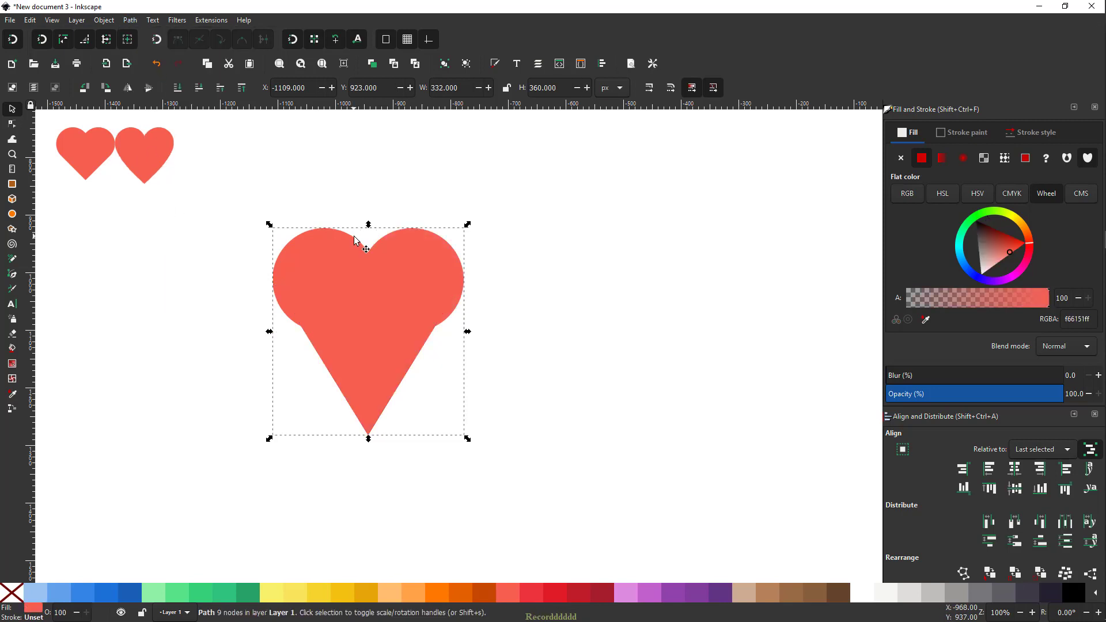
Make the heart's two lower side nodes symmetric and hide their transform handles.
left_click(12, 124)
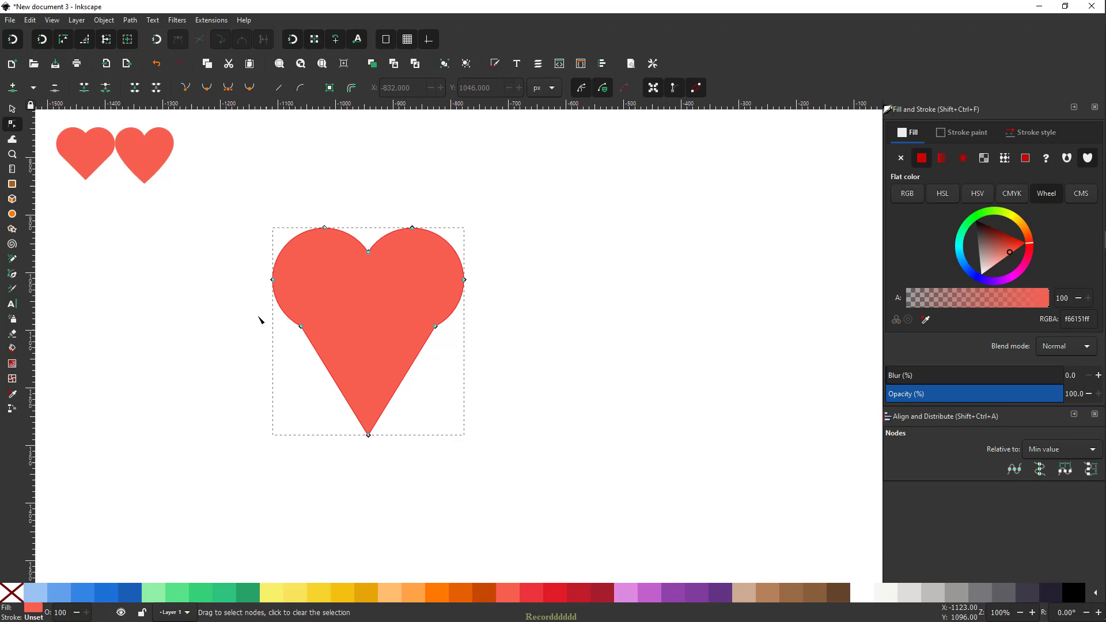
left_click_drag(259, 311, 441, 356)
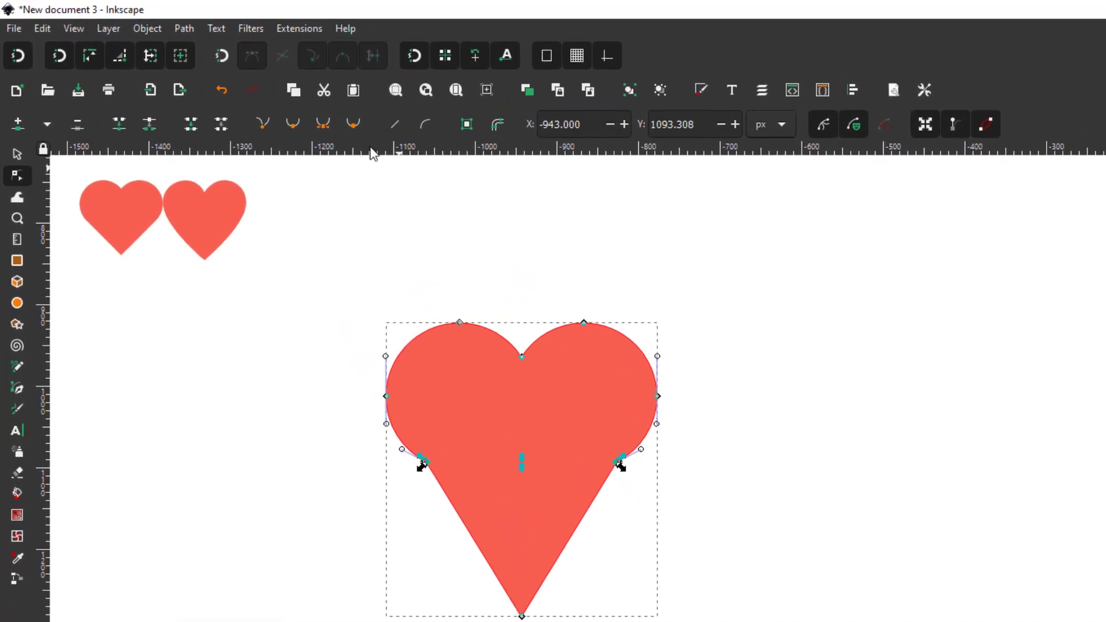
left_click(358, 125)
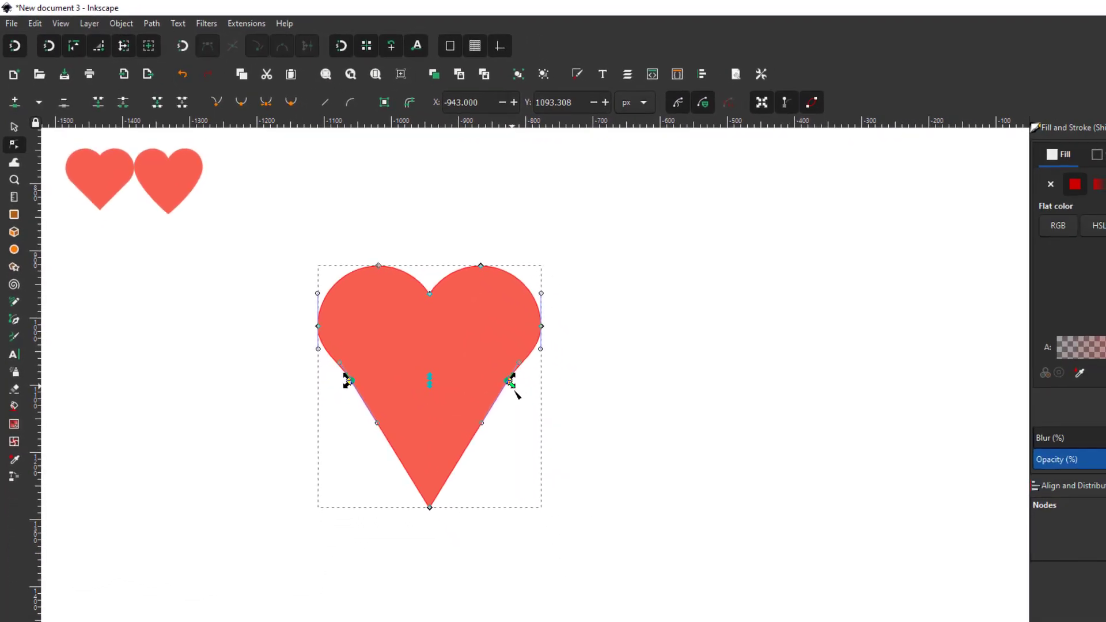
left_click_drag(314, 363, 522, 419)
left_click(762, 103)
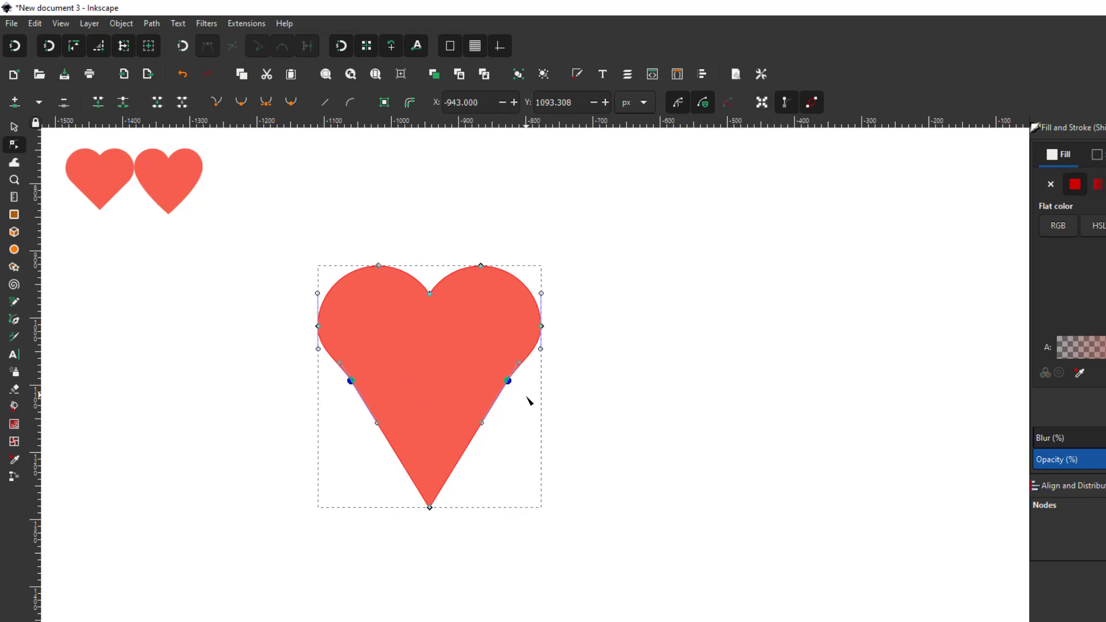
Widen the heart's lower sides by scaling the two side nodes apart symmetrically.
left_click_drag(330, 376, 556, 426)
left_click(762, 107)
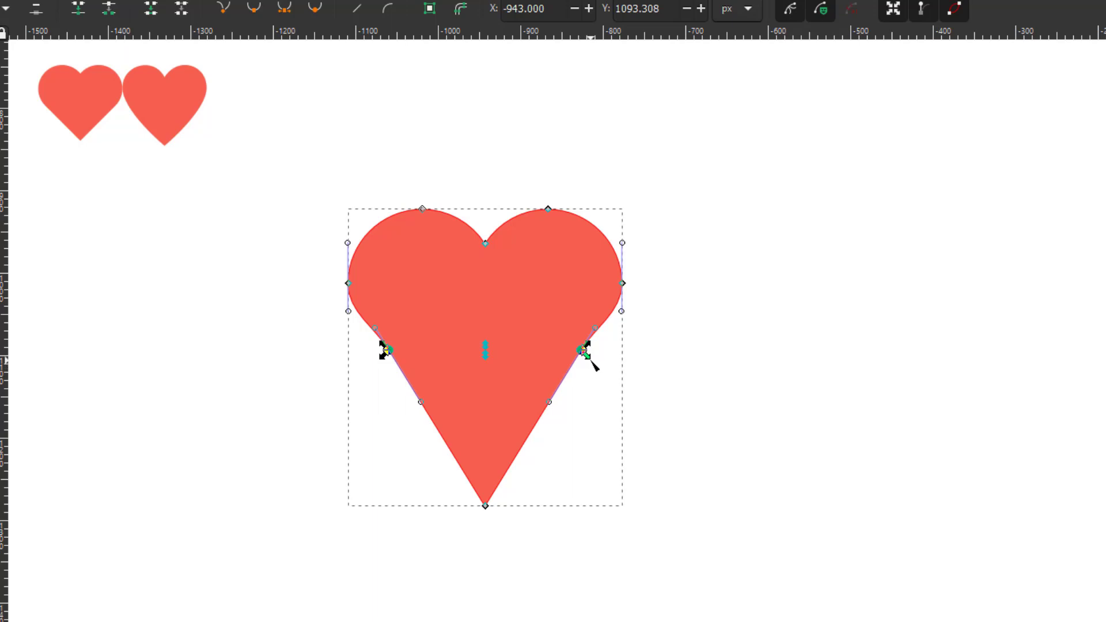
left_click_drag(586, 353, 612, 384)
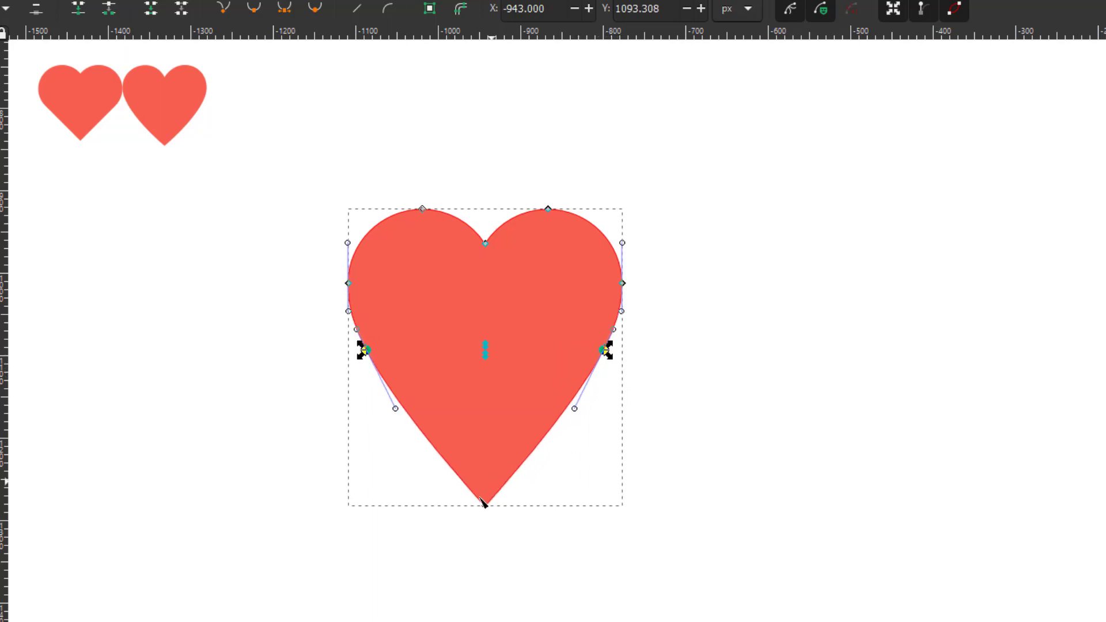
Raise the heart's bottom point 15 px and move the whole heart over.
left_click(369, 436)
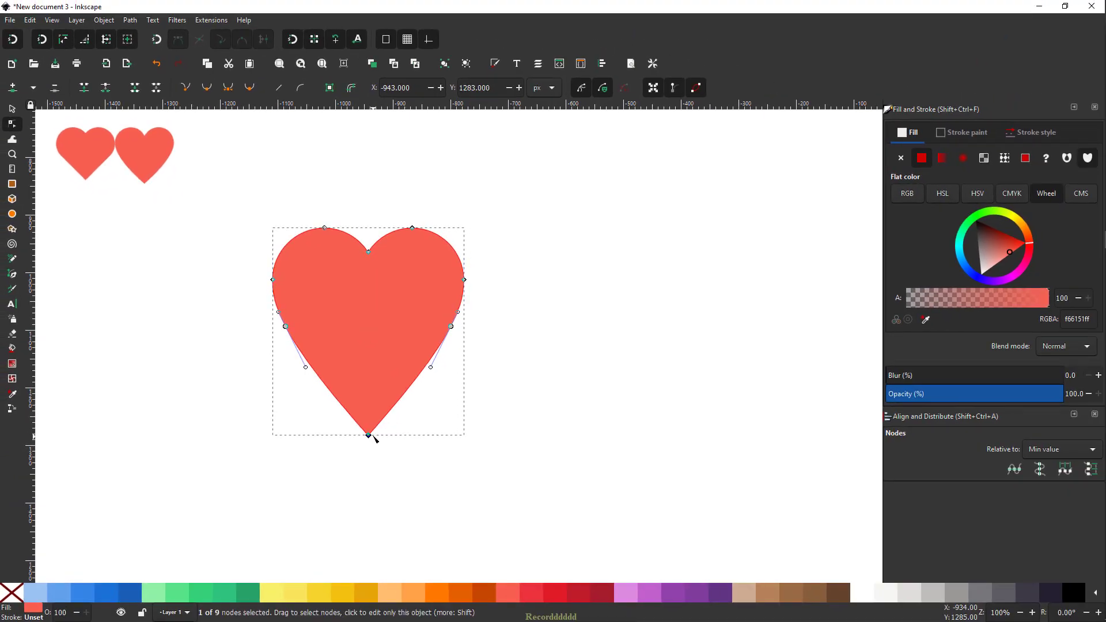
left_click_drag(369, 436, 370, 416)
key("s")
left_click_drag(385, 304, 249, 196)
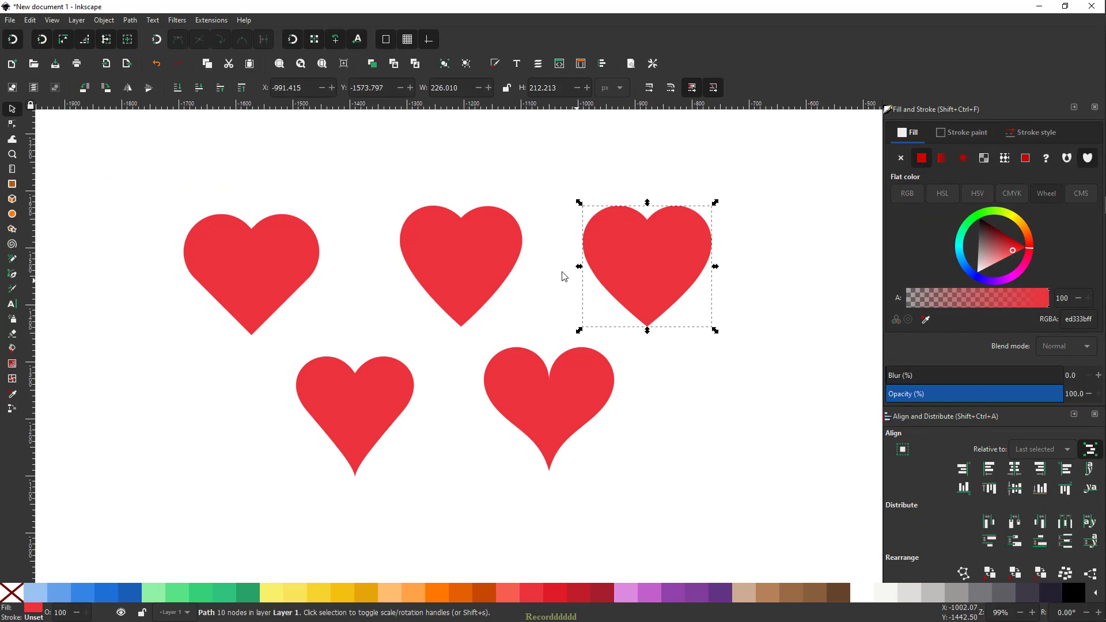
Inspect another heart in the reference drawing to compare its size.
left_click(367, 390)
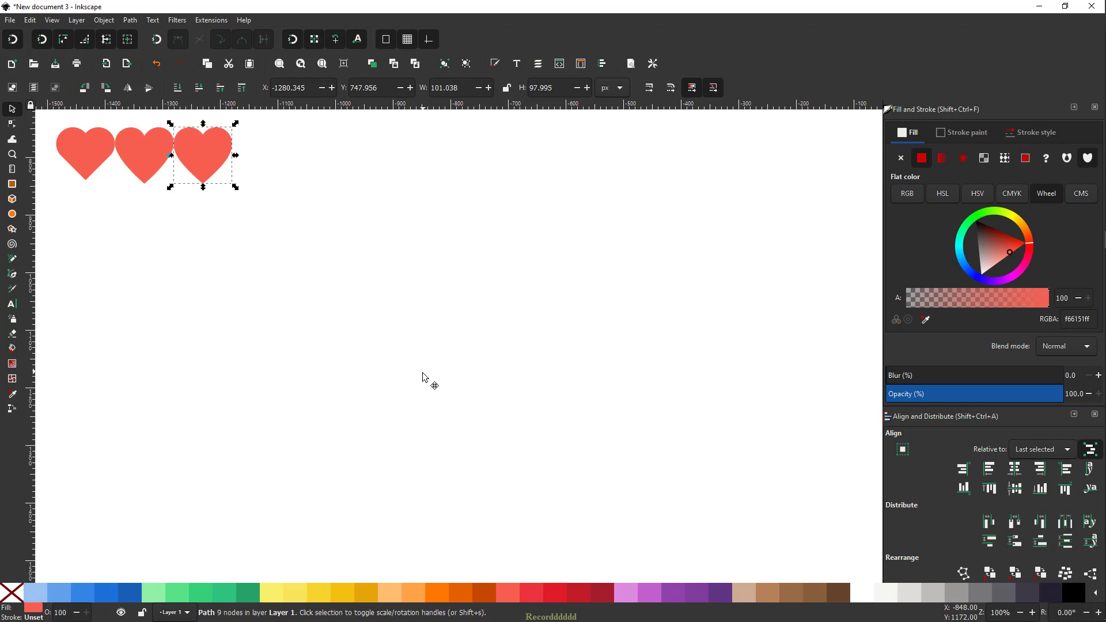
Draw a vertical Bezier line about 300 px long near the page centre.
left_click(11, 276)
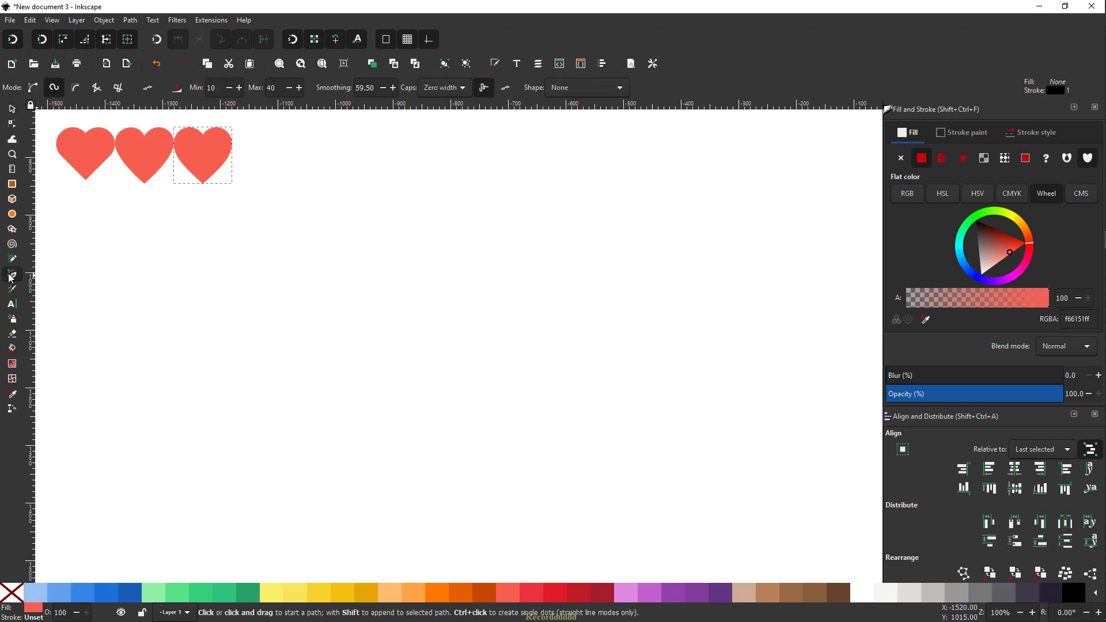
left_click(34, 88)
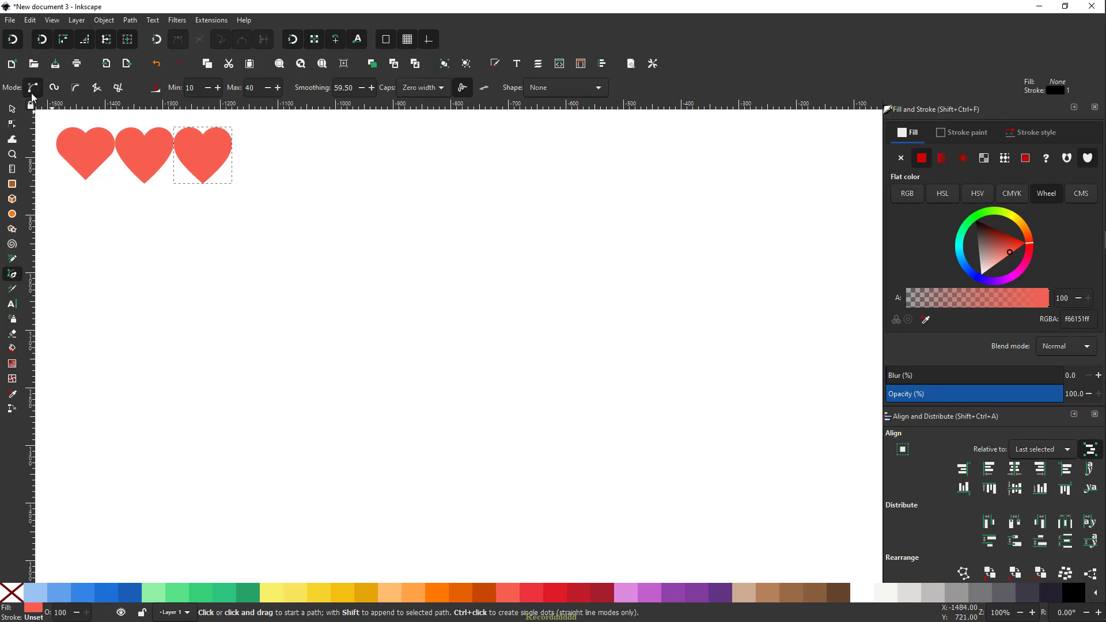
left_click(494, 442)
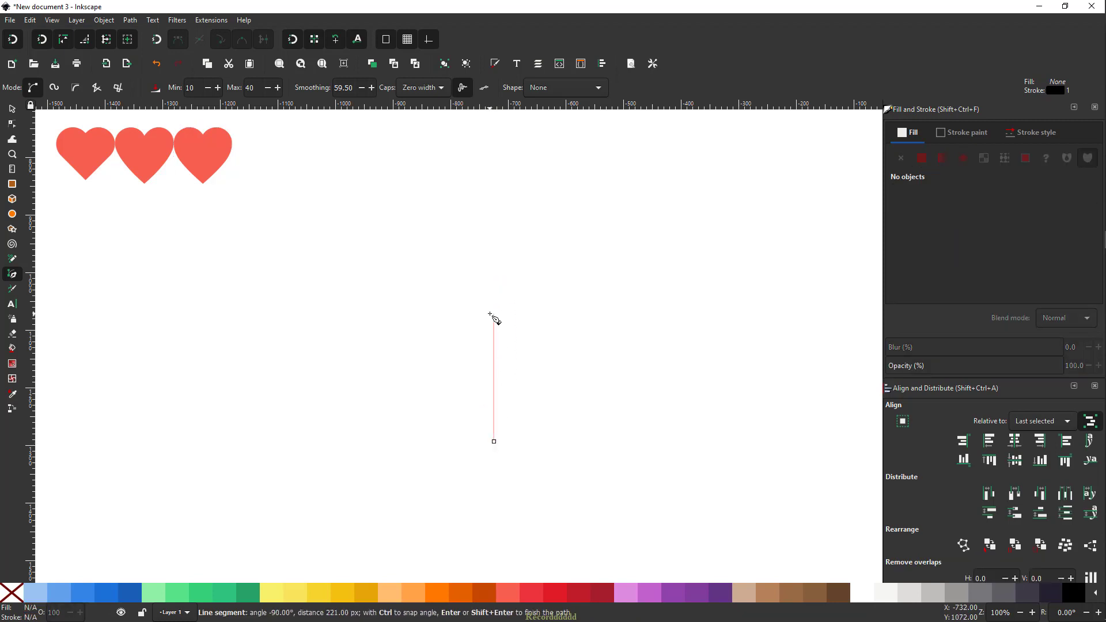
left_click(496, 264)
key("Return")
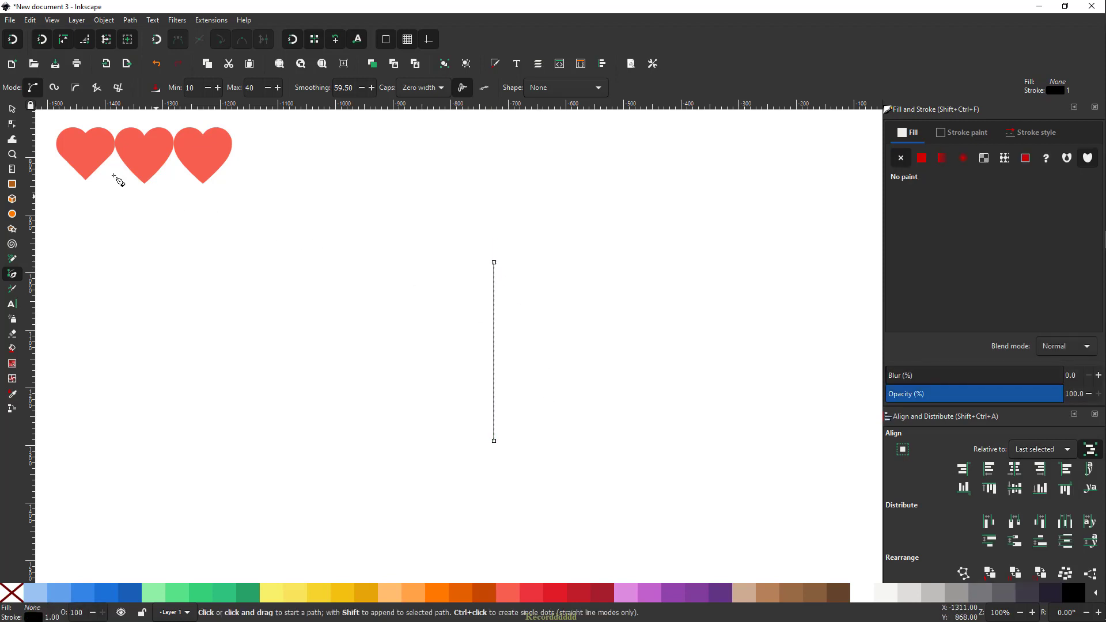
Bend the line into a leftward curve and add a node at its bulge.
left_click(12, 124)
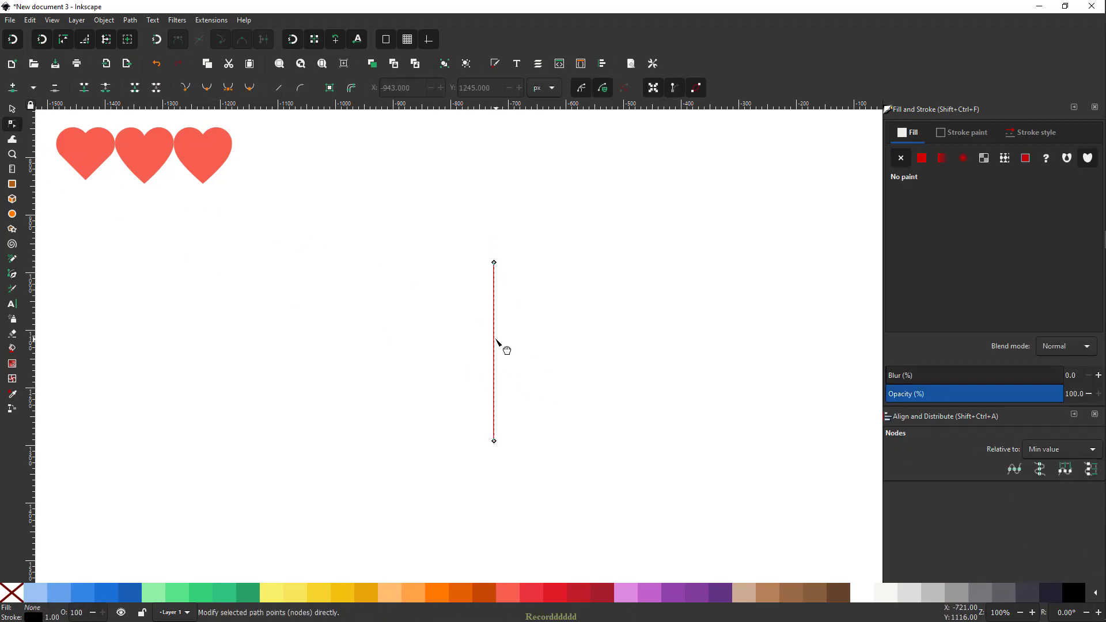
left_click_drag(494, 327, 407, 324)
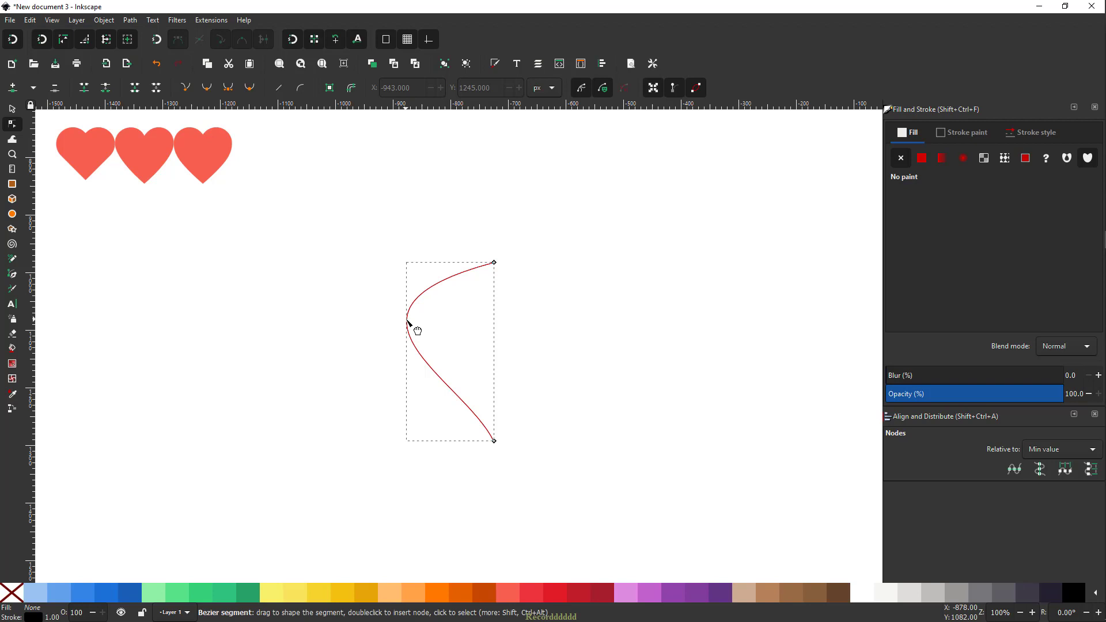
double_click(408, 321)
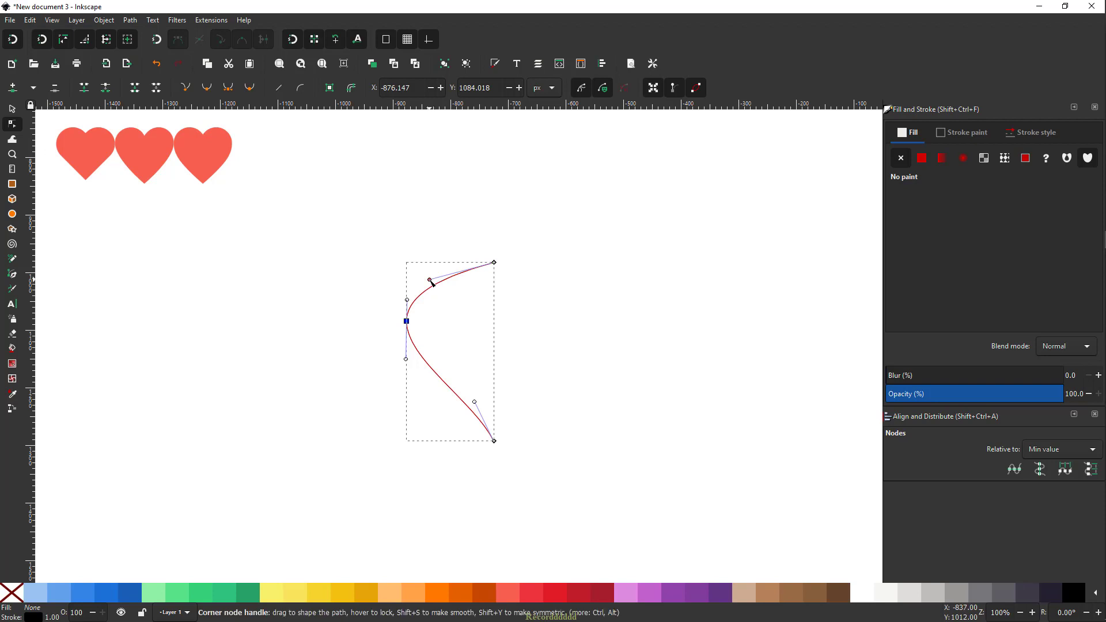
Shape the top lobe and lower curve into a 172 × 354 px half-heart outline.
left_click_drag(430, 280, 441, 214)
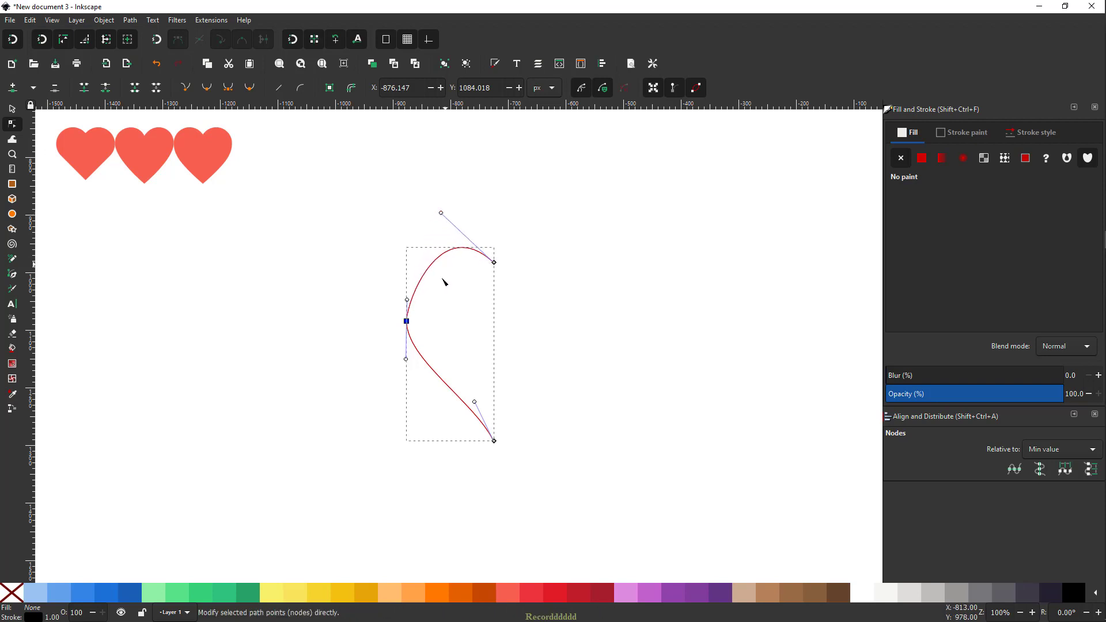
left_click_drag(408, 300, 377, 258)
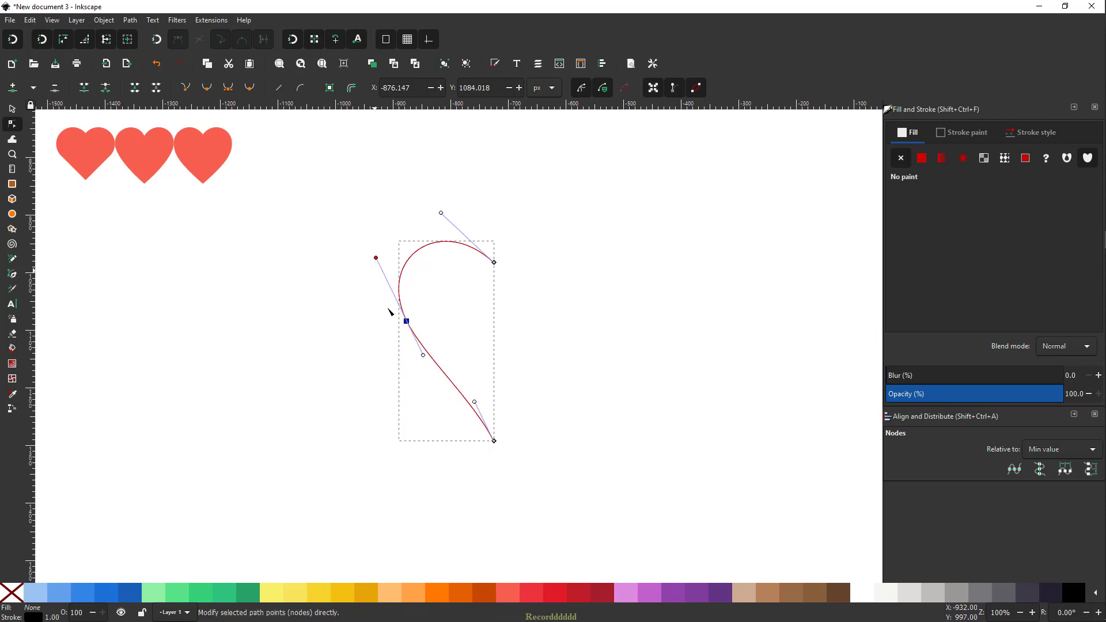
left_click_drag(475, 402, 490, 397)
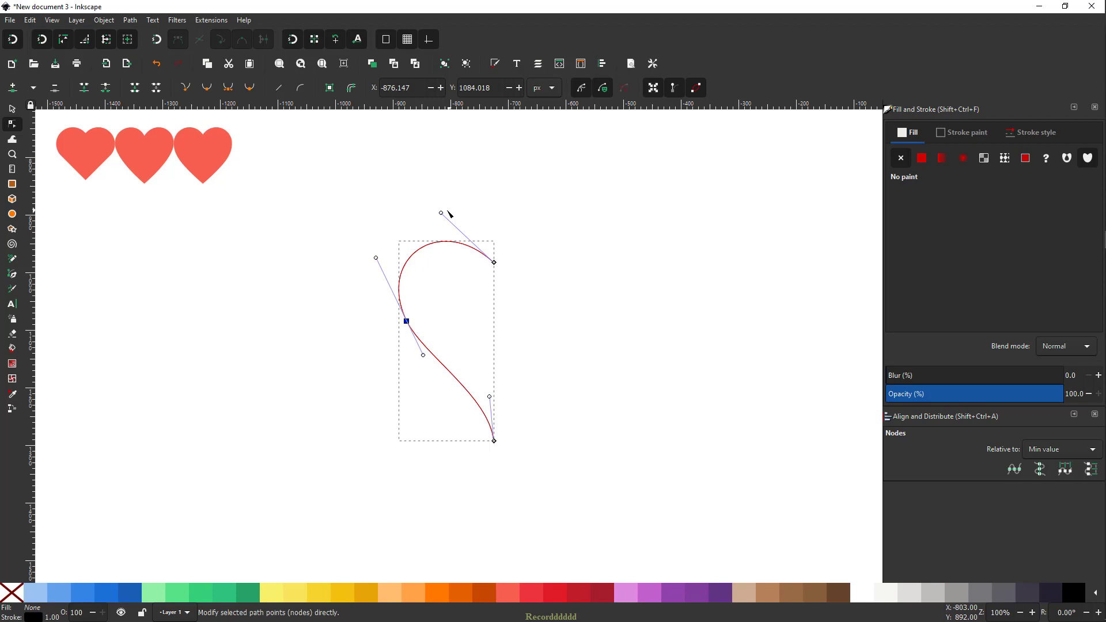
left_click_drag(441, 214, 448, 205)
left_click_drag(376, 258, 364, 256)
key("s")
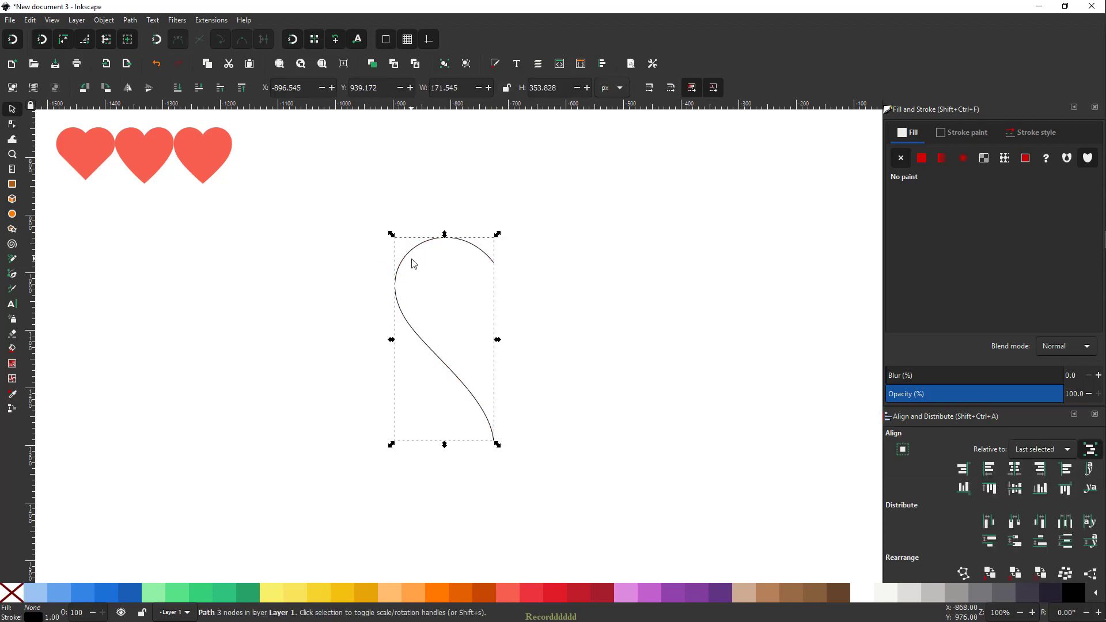
Mirror a copy of the half-heart curve and align both halves edge to edge.
left_click_drag(410, 257, 419, 272)
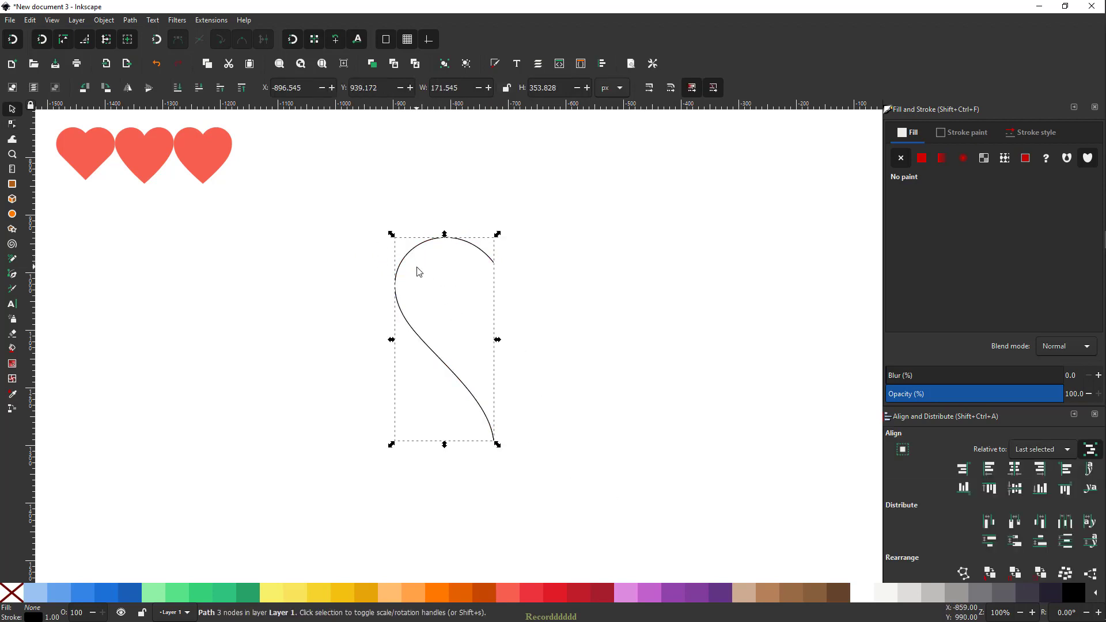
left_click(128, 88)
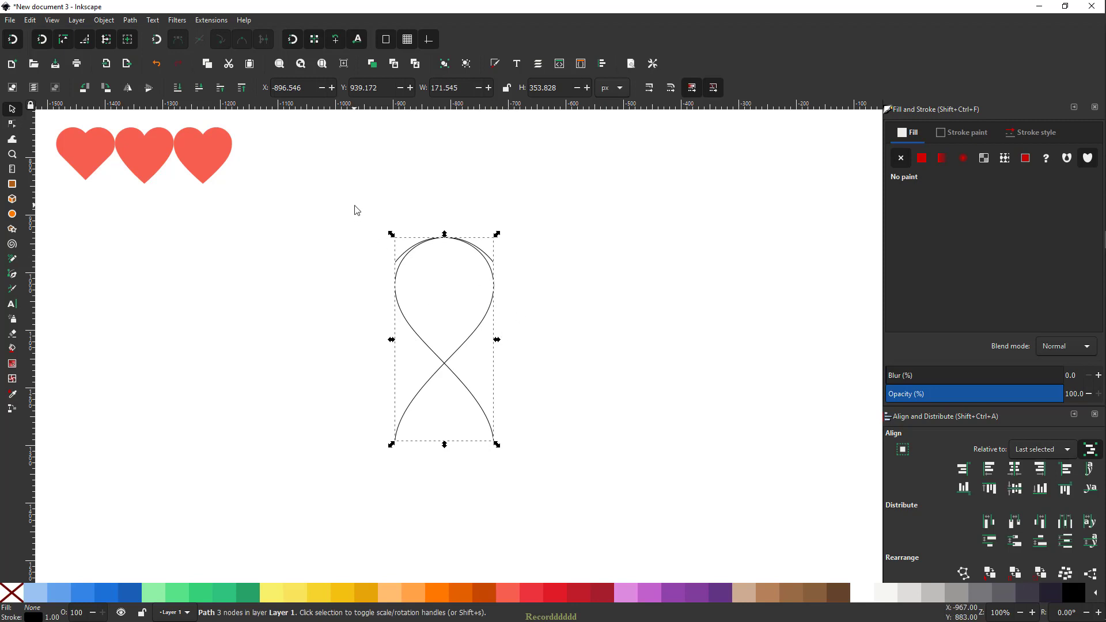
left_click_drag(358, 210, 562, 478)
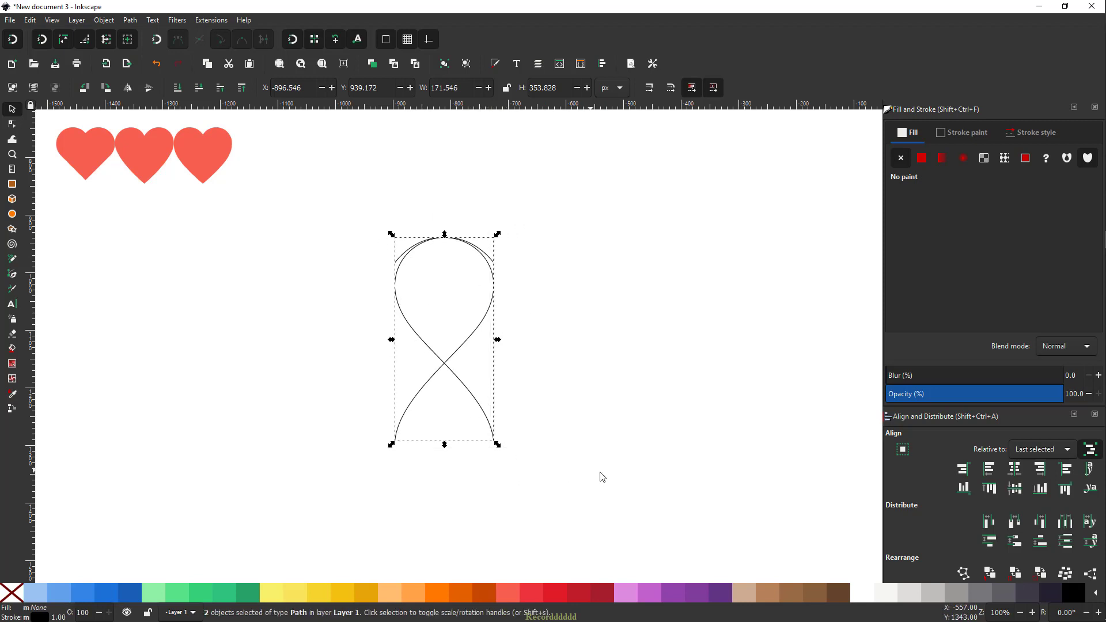
left_click(603, 64)
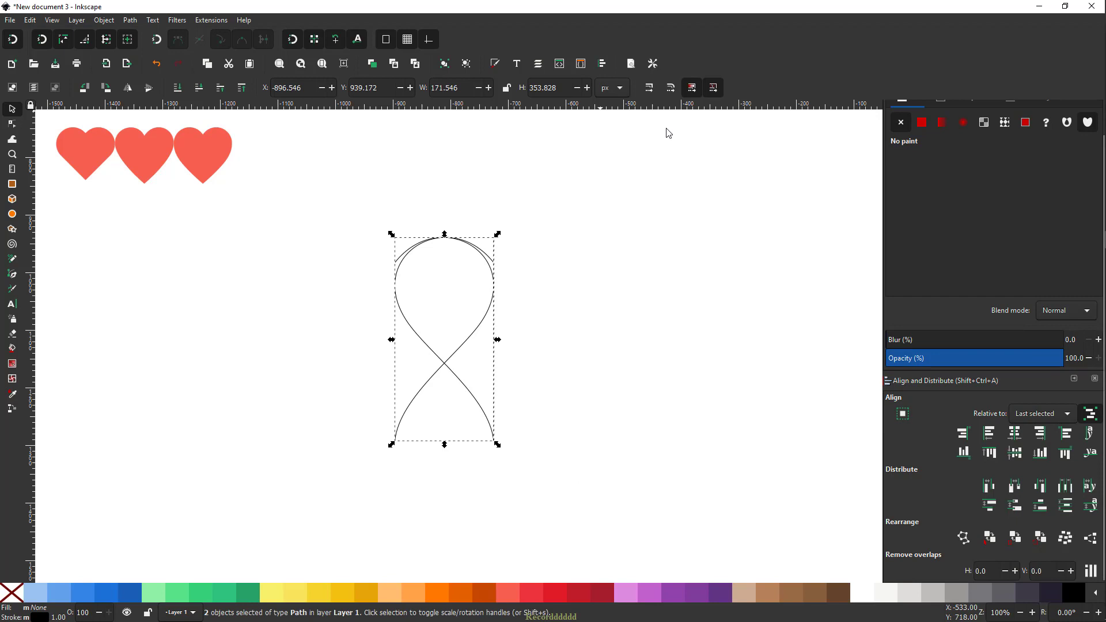
left_click(966, 436)
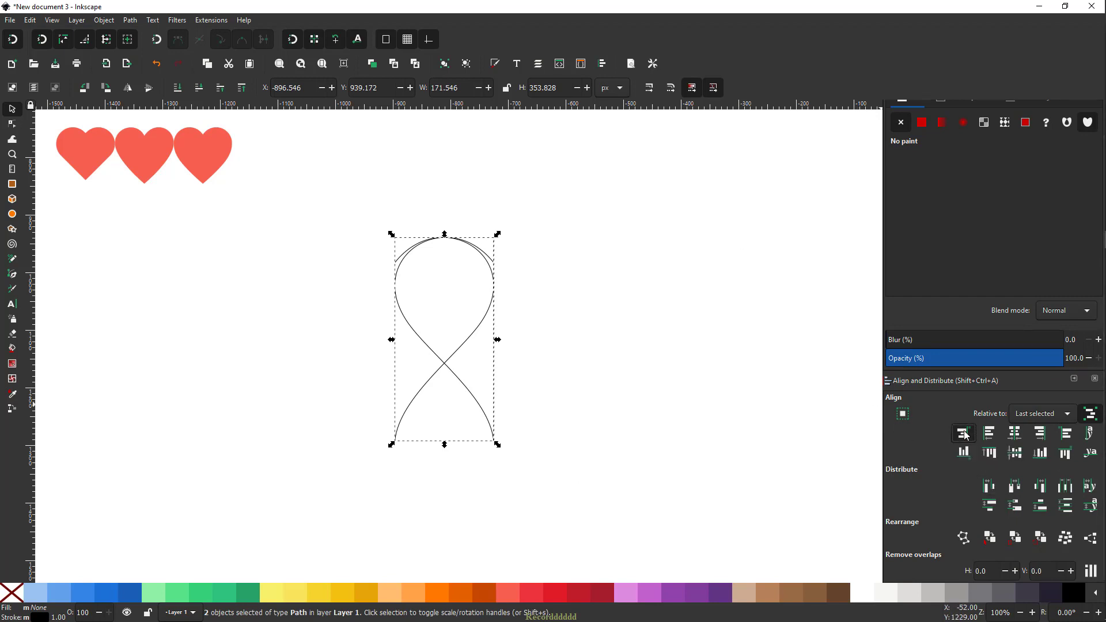
Union the two halves into one five-node heart path, then nudge it up and right.
left_click(131, 20)
left_click(151, 77)
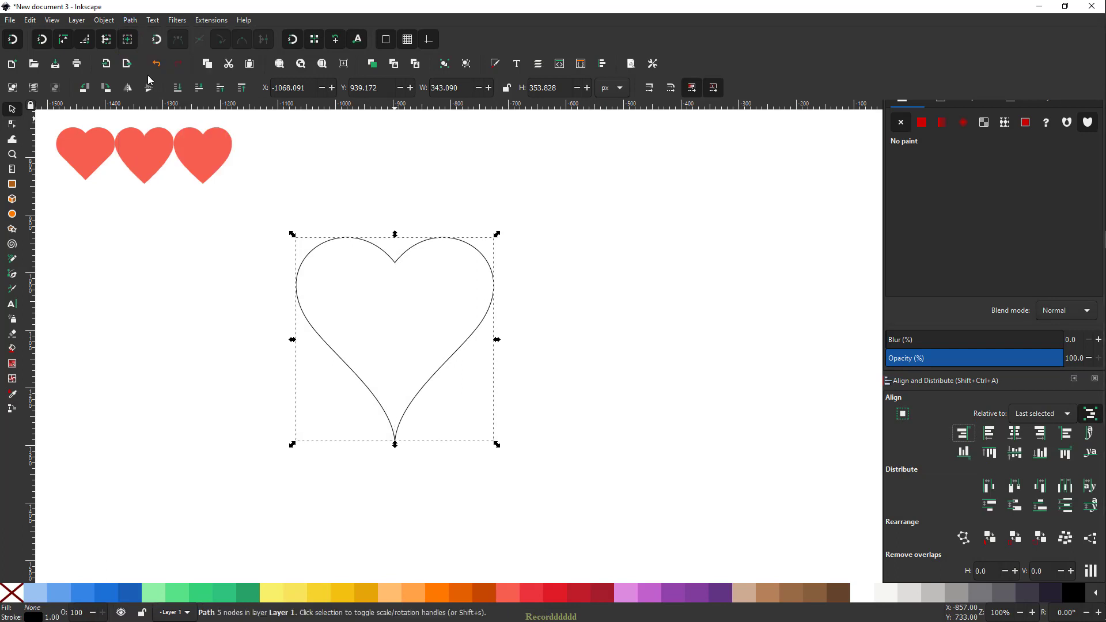
left_click_drag(411, 249, 450, 236)
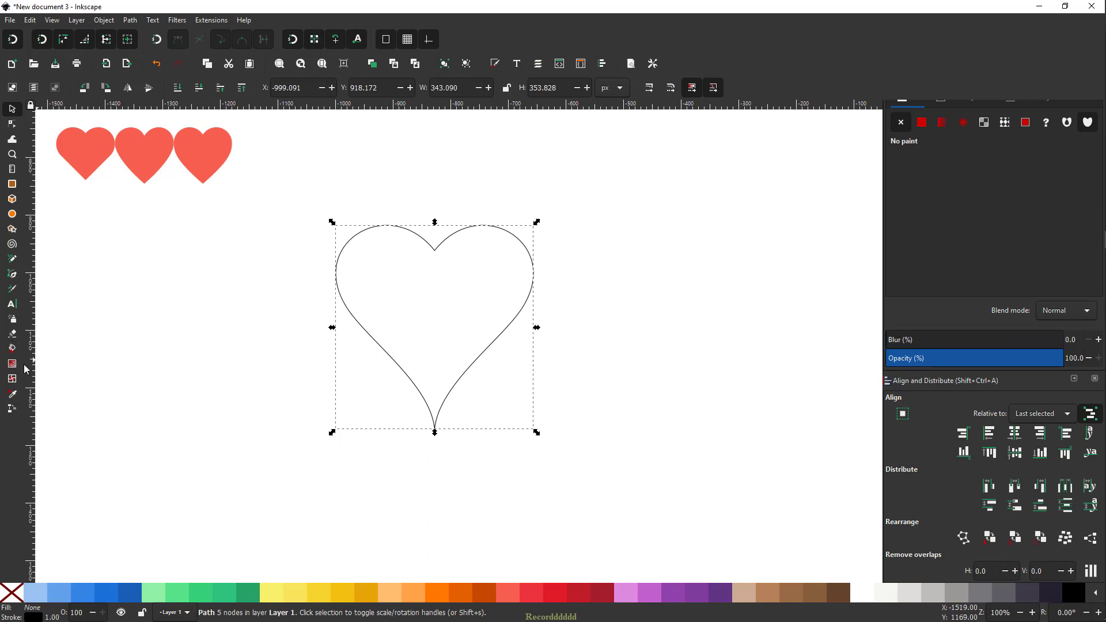
Fill the heart with coral #f66151 picked from a small heart and remove its outline.
left_click(12, 394)
left_click(197, 161)
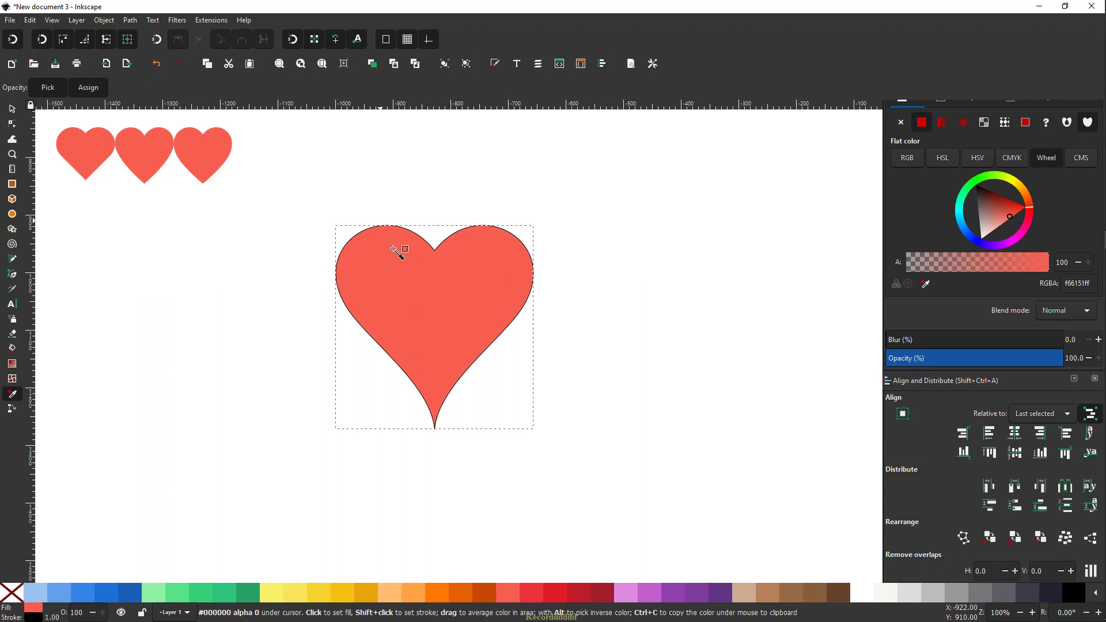
key("s")
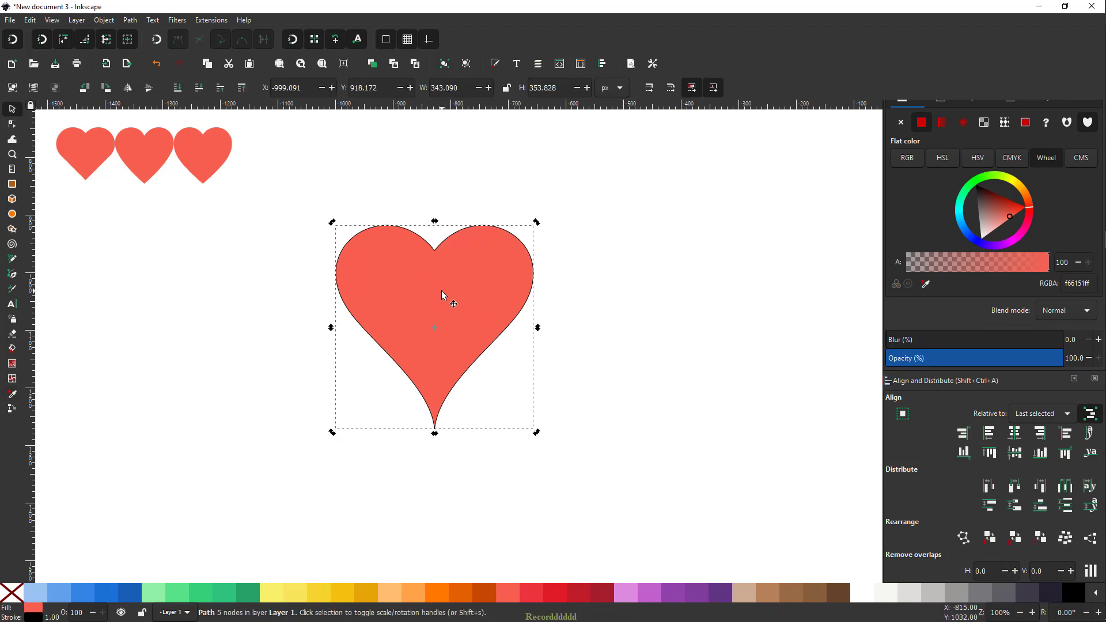
key("shift")
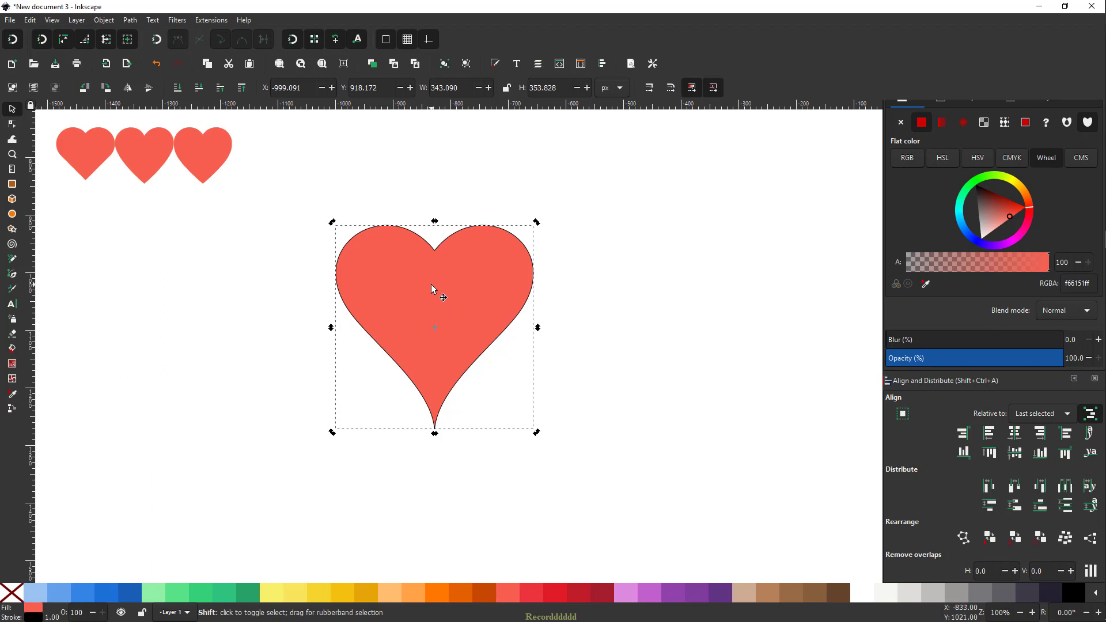
left_click(10, 597, "shift")
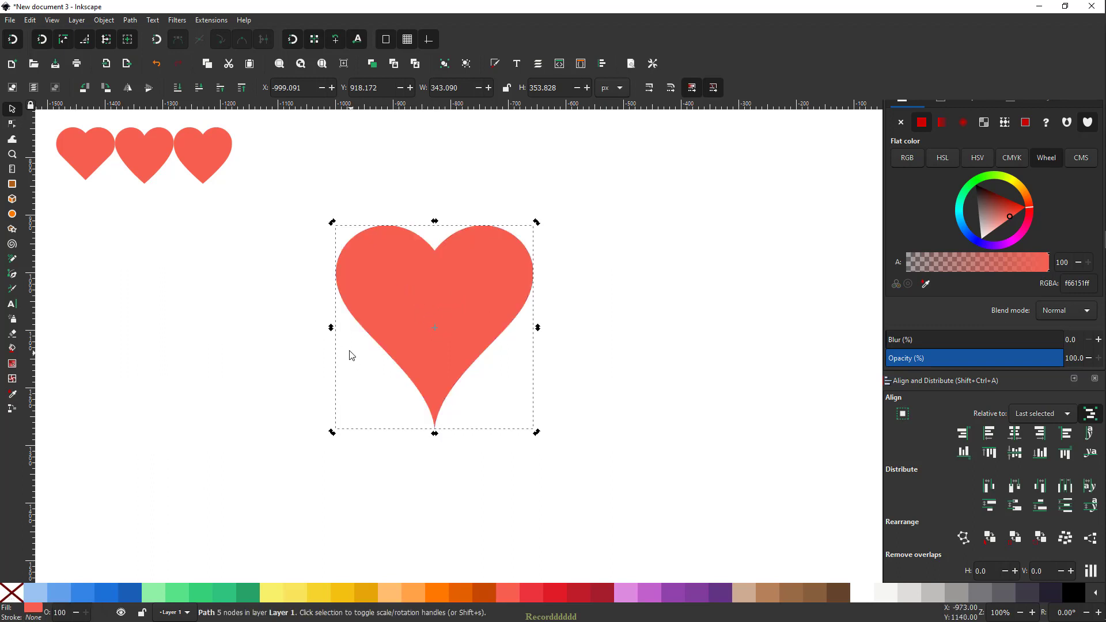
Move the heart into the row and shrink it to about 137 × 141 px.
mouse_move(380, 270)
left_mouse_down()
mouse_move(373, 229)
mouse_move(309, 217)
left_mouse_up()
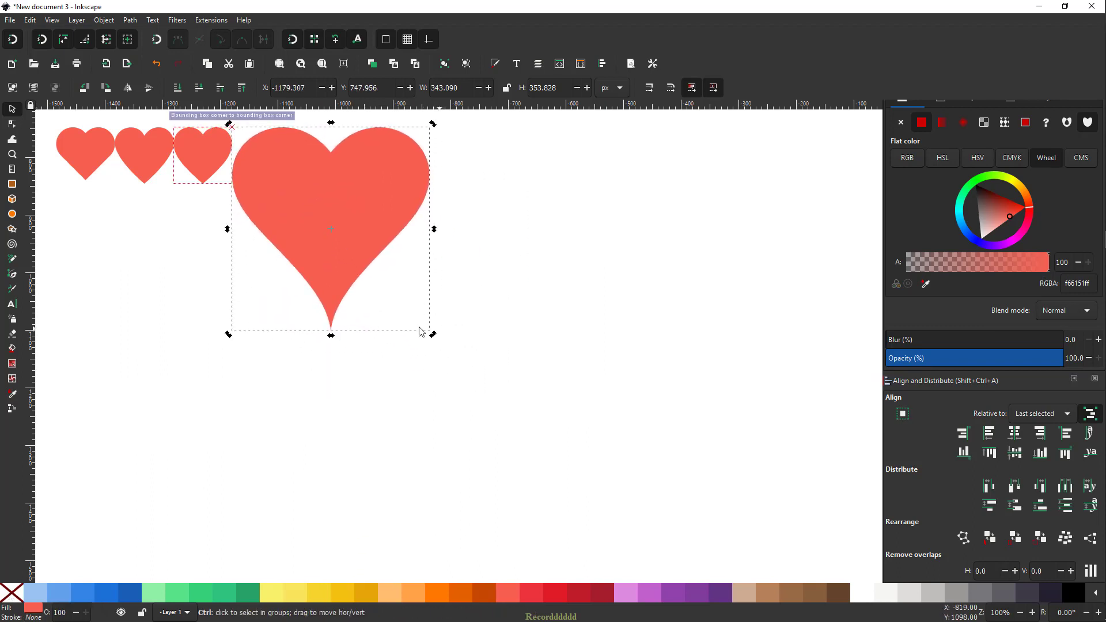
left_click_drag(434, 336, 294, 190)
left_click(395, 235)
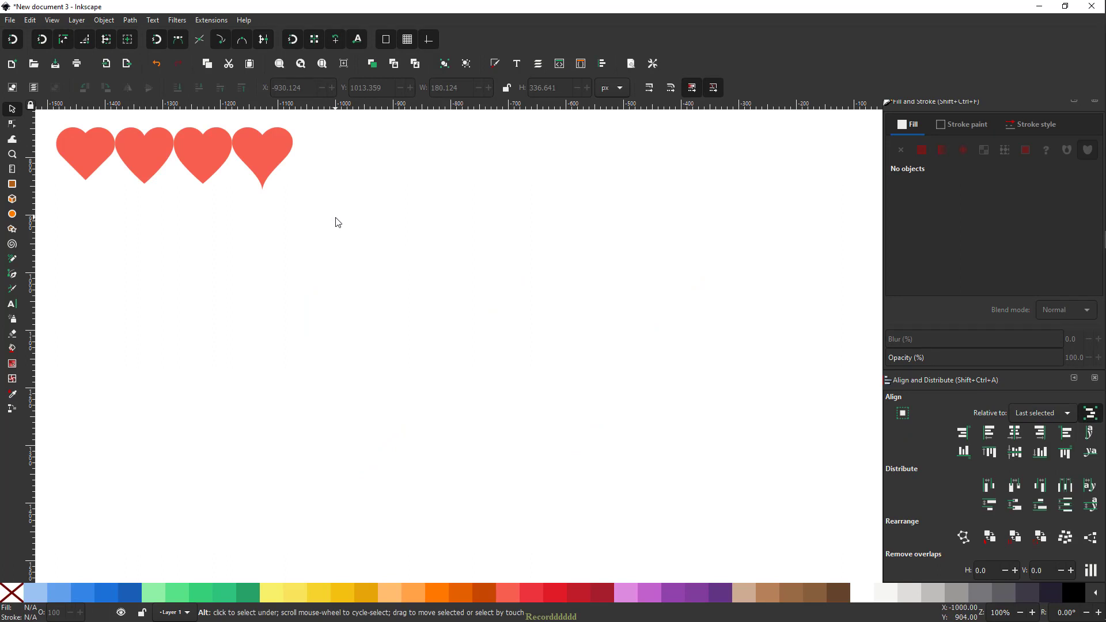
Create a new rectangular grid in Document Properties.
left_click(3, 22)
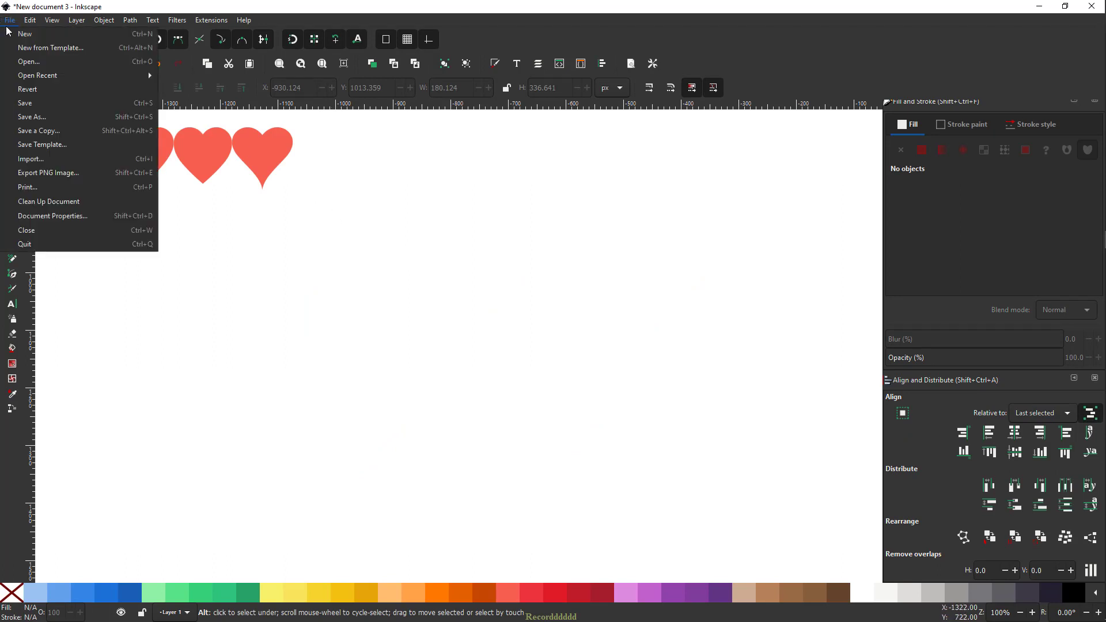
left_click(43, 216)
left_click_drag(897, 25, 647, 101)
left_click(587, 125)
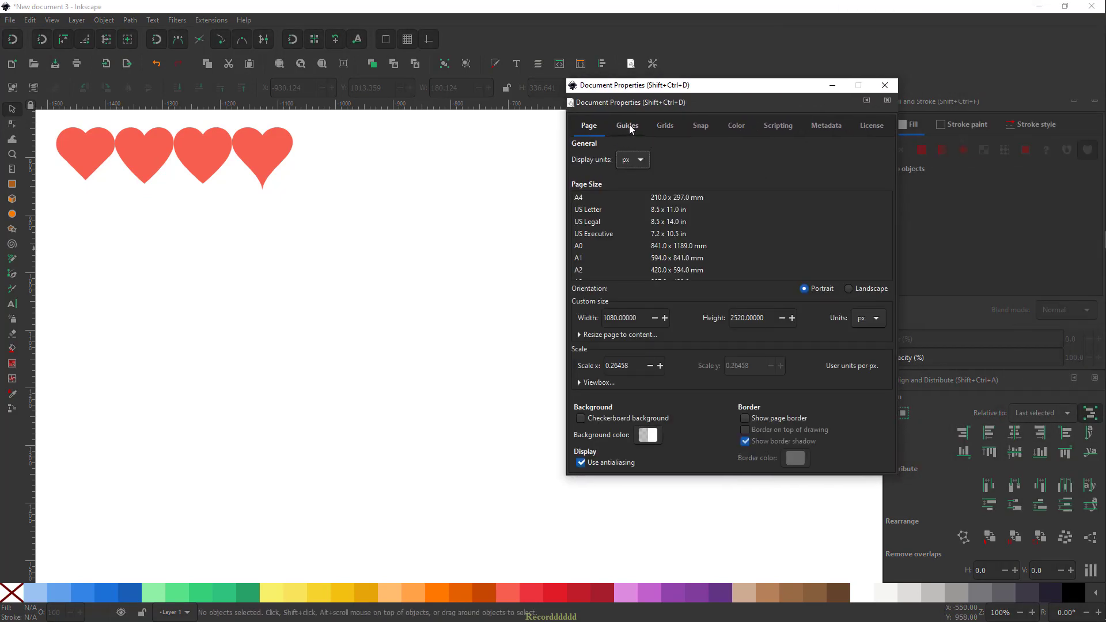
left_click(665, 126)
left_click(700, 125)
left_click(736, 126)
left_click(787, 129)
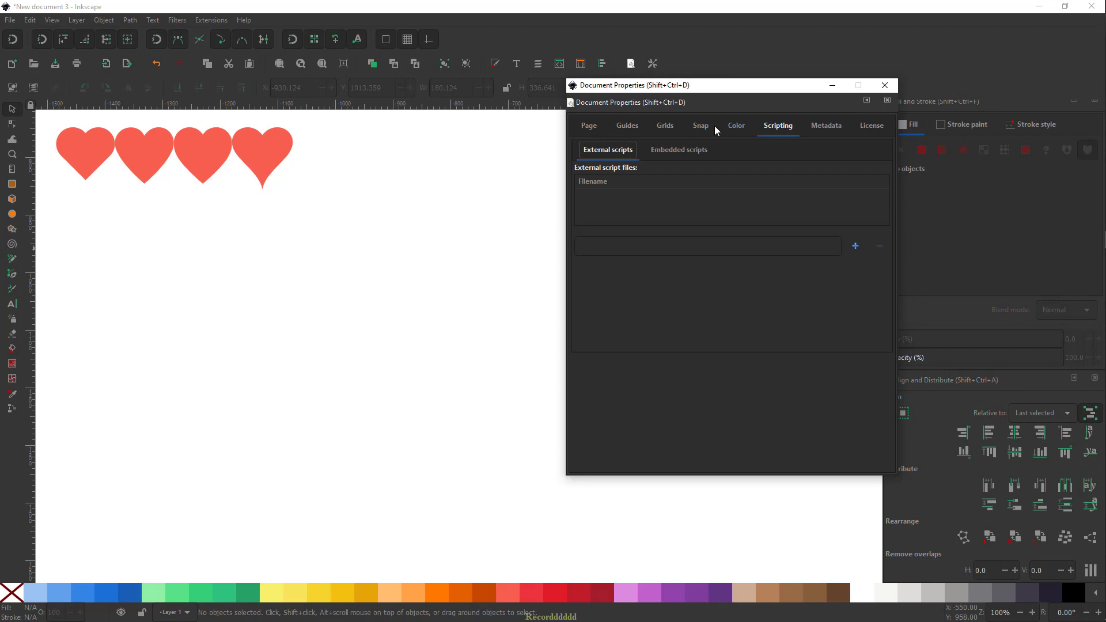
left_click(712, 126)
left_click(670, 129)
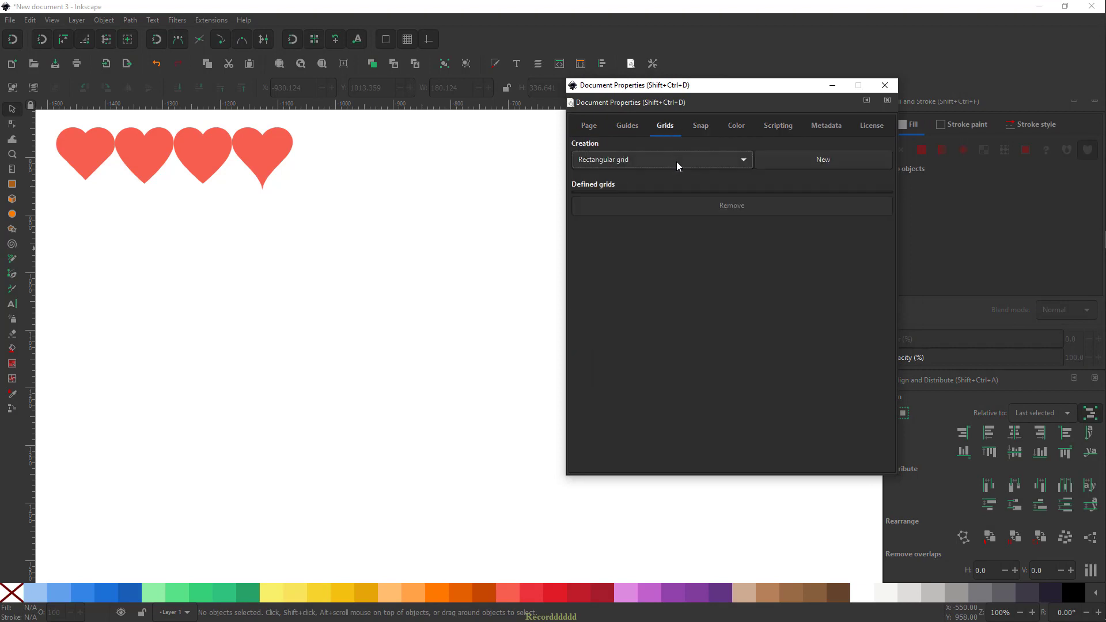
left_click(676, 161)
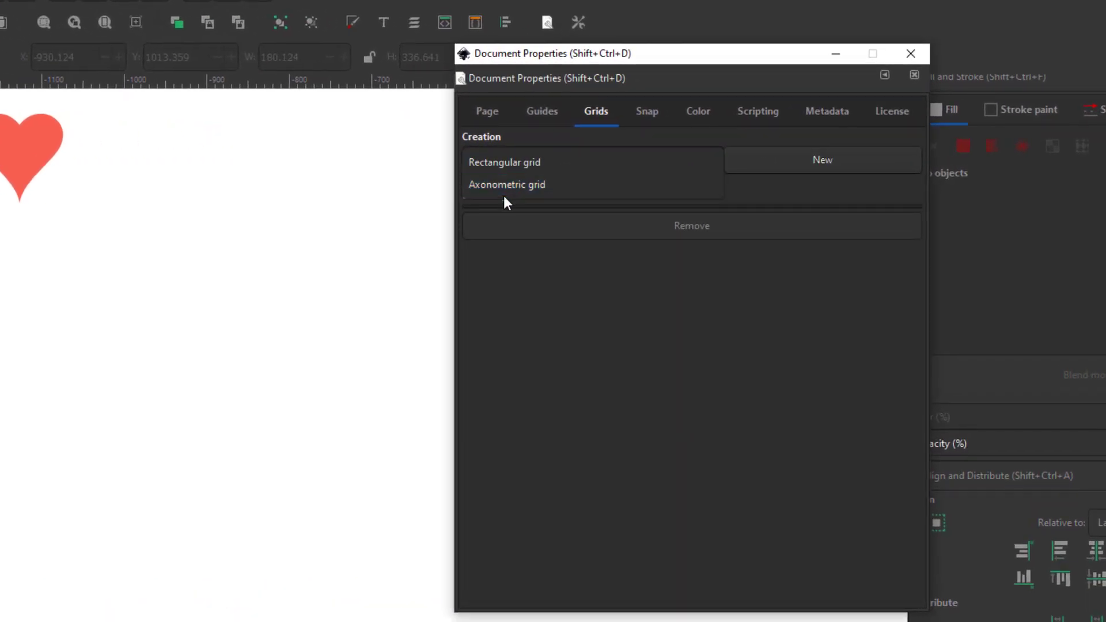
left_click(524, 164)
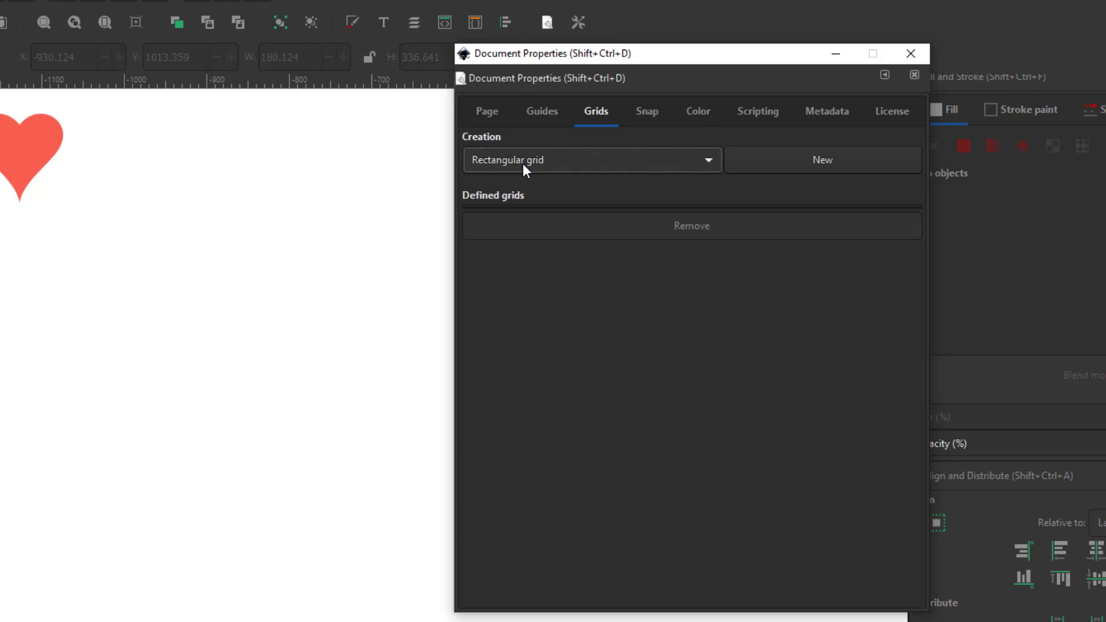
left_click(826, 160)
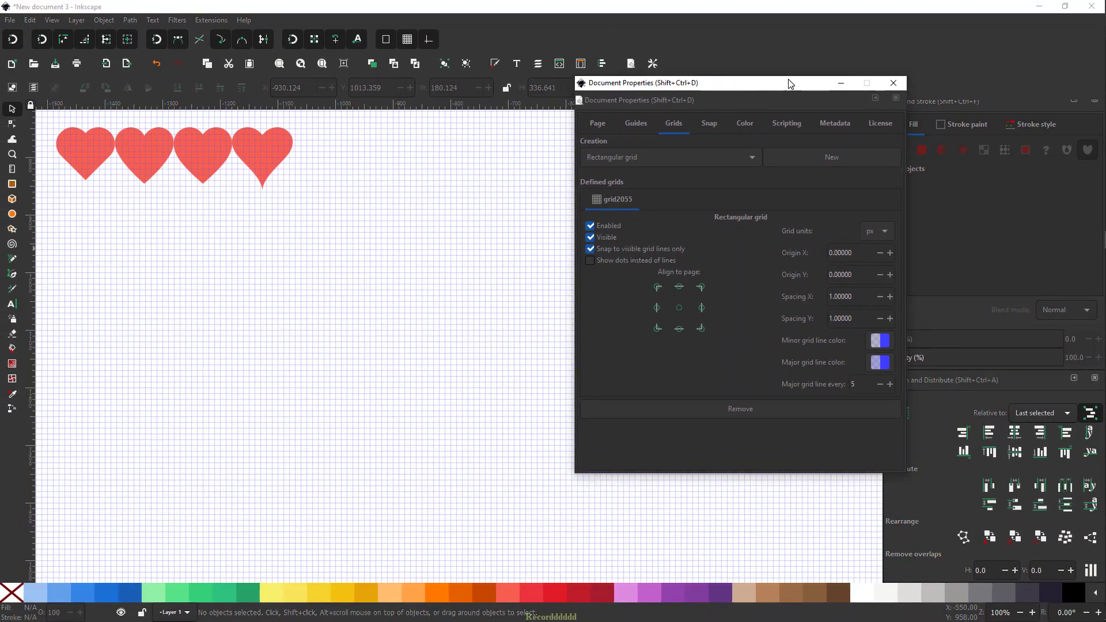
Set the grid spacing to 30 px for both X and Y.
left_click_drag(789, 85, 844, 77)
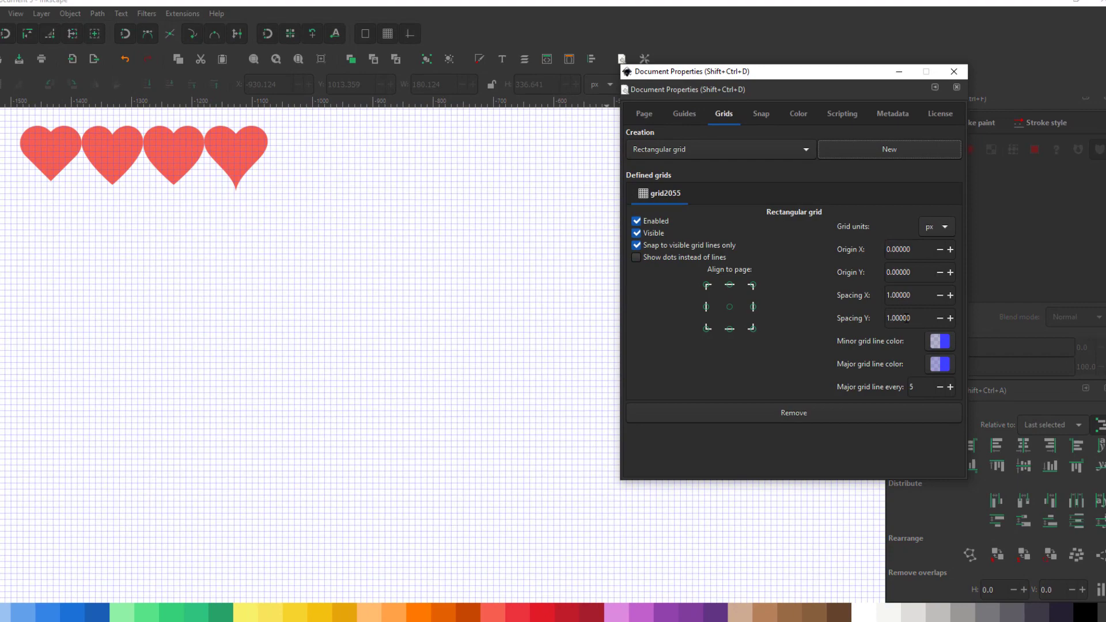
key("Tab")
type("30")
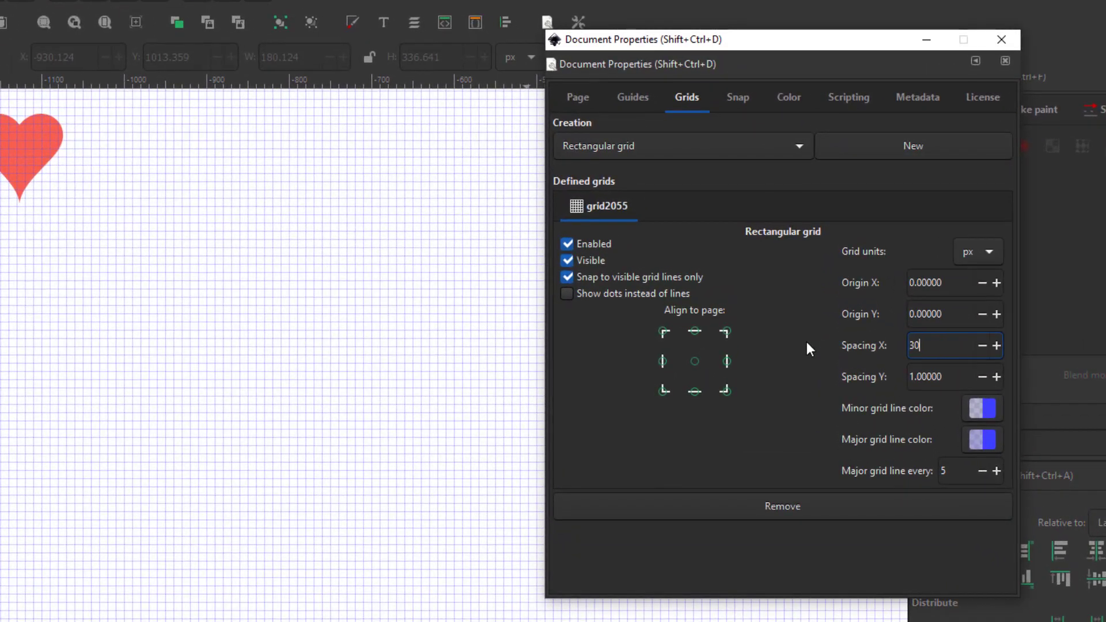
key("Tab")
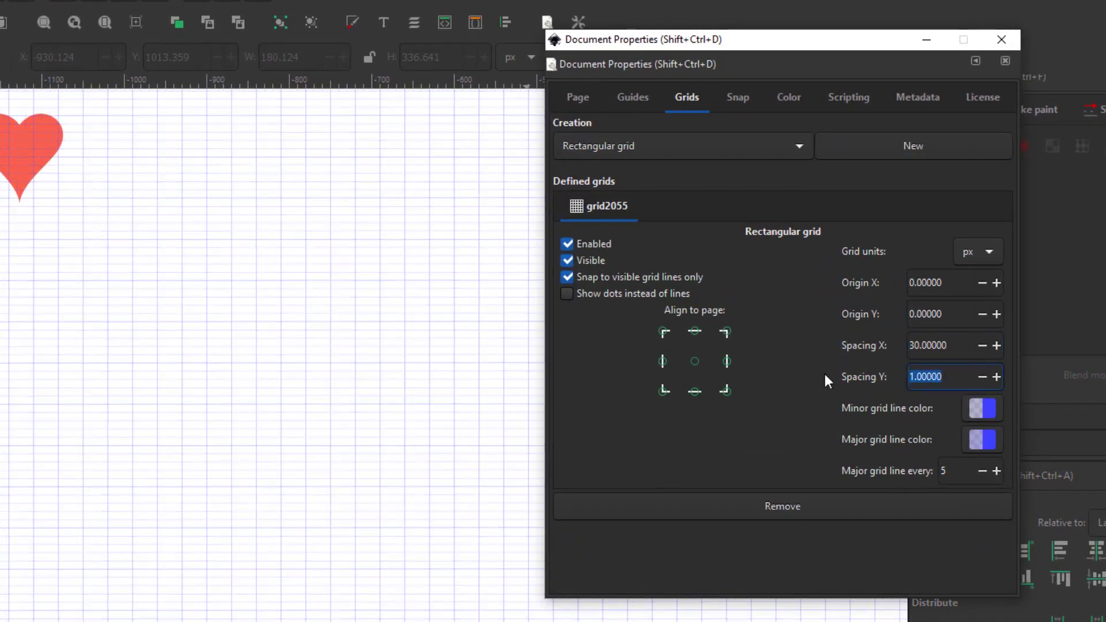
type("30")
key("Return")
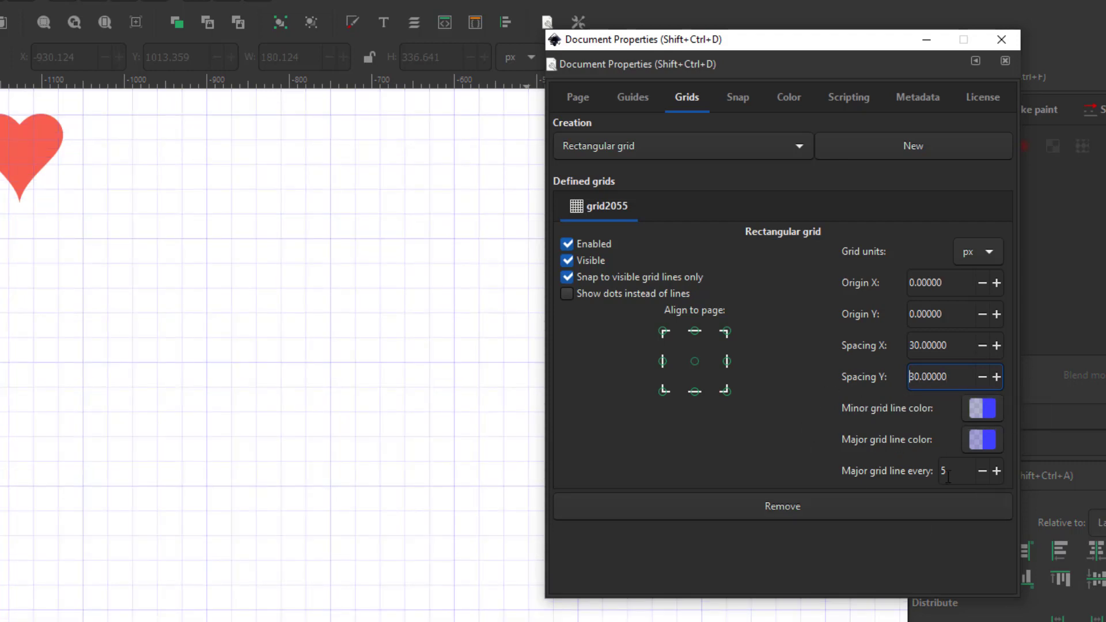
left_click(1001, 40)
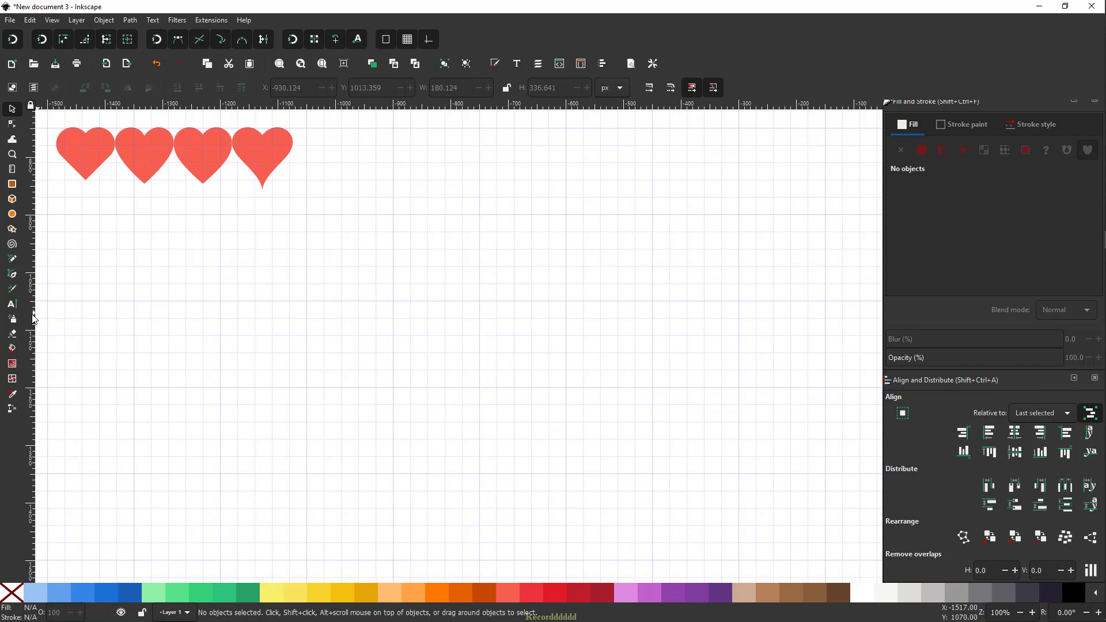
Draw a 9-node Spiro half-heart path through grid intersections, about 180 × 337 px.
left_click(11, 274)
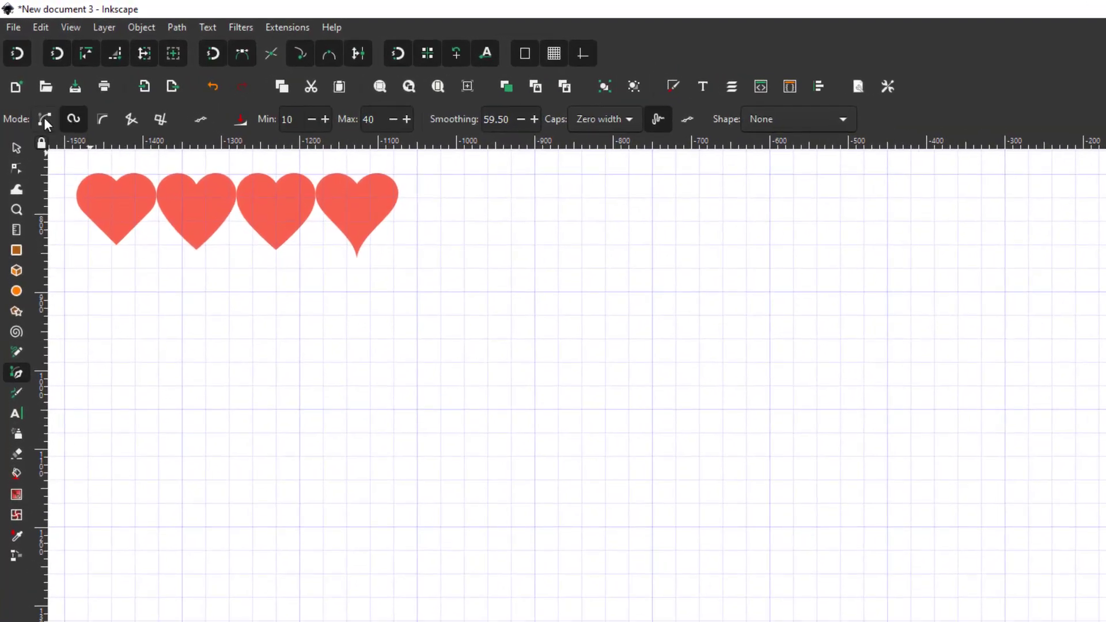
left_click(45, 121)
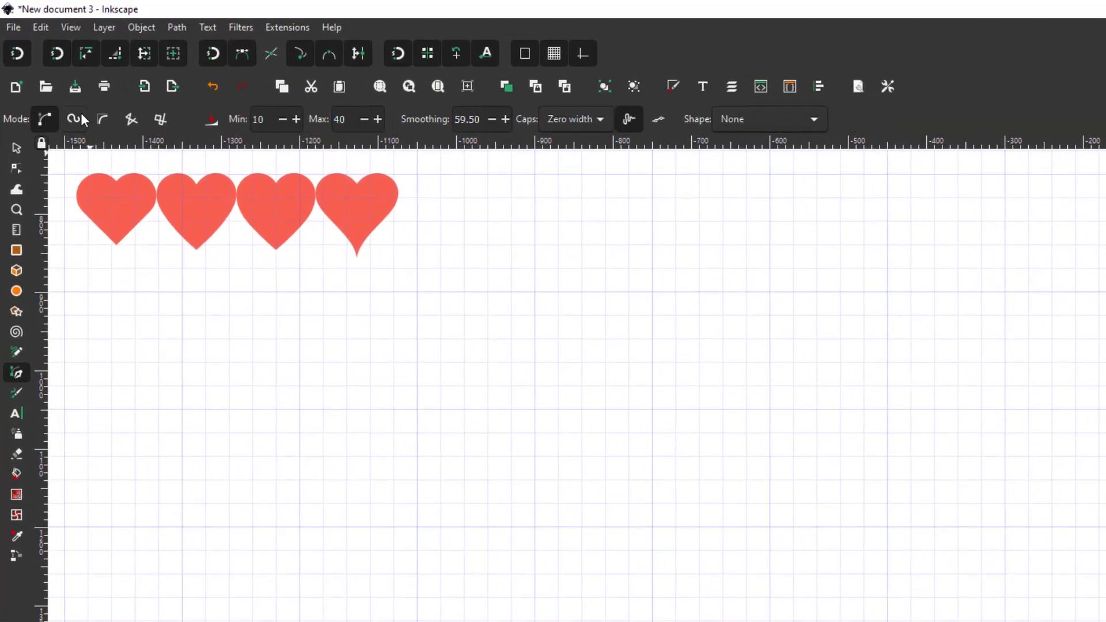
left_click(75, 119)
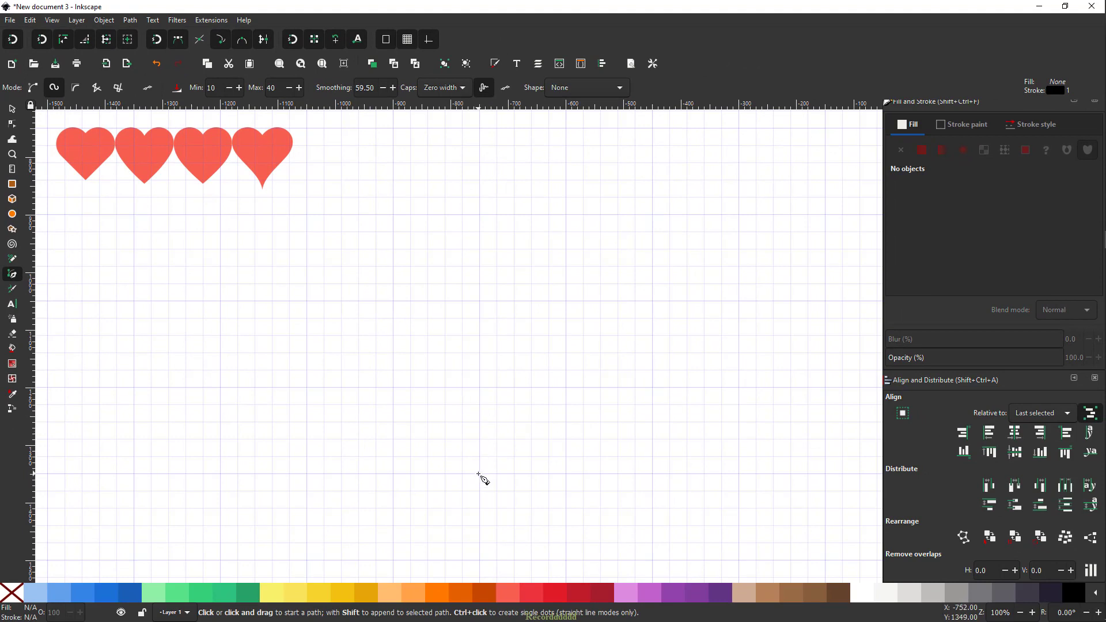
left_click(480, 473)
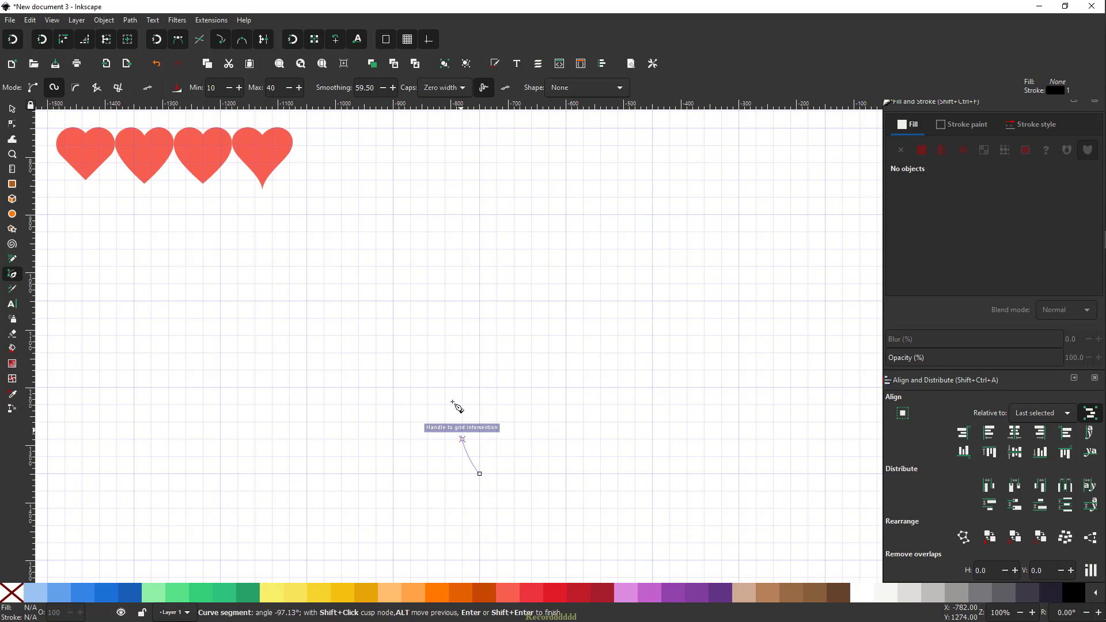
left_click(376, 336)
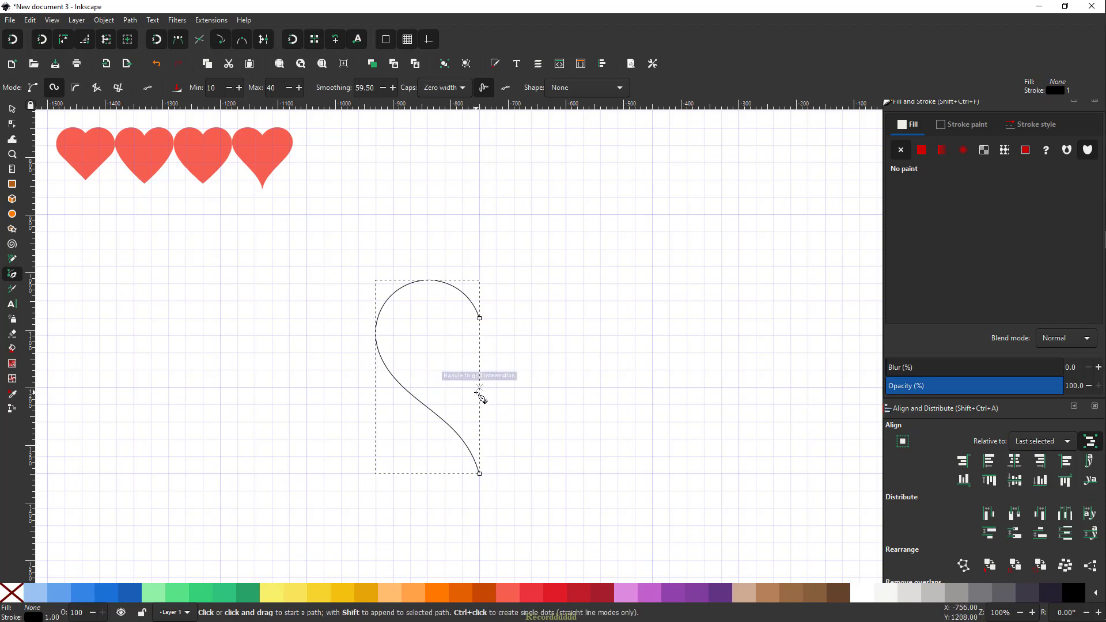
key("s")
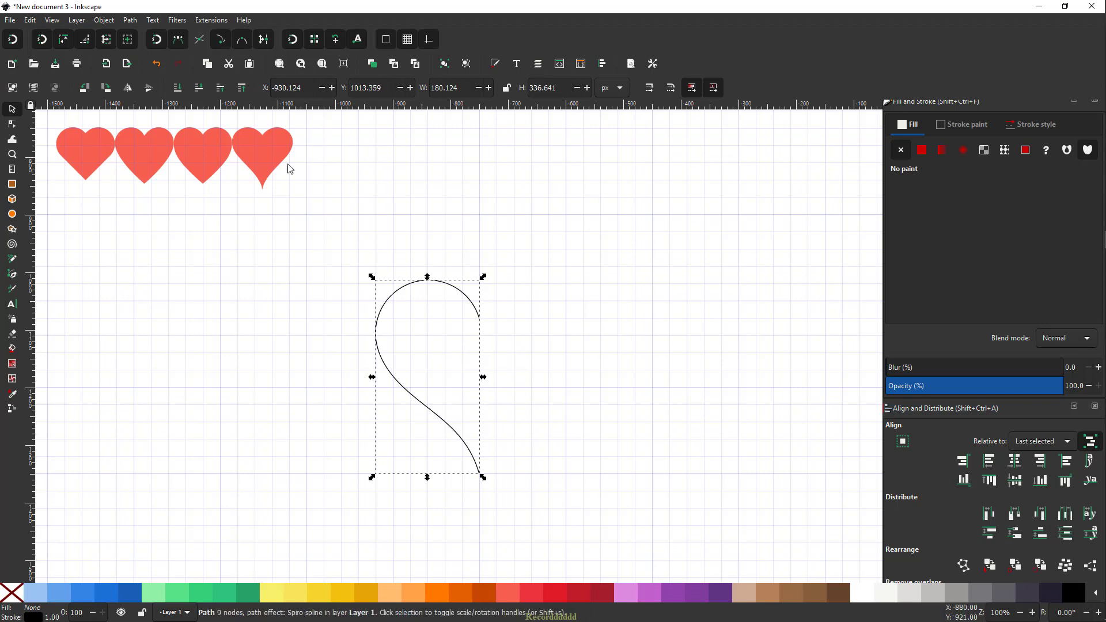
Duplicate and flip the Spiro half, align both halves, and union them into a 17-node heart.
key("ctrl+d")
left_click(128, 88)
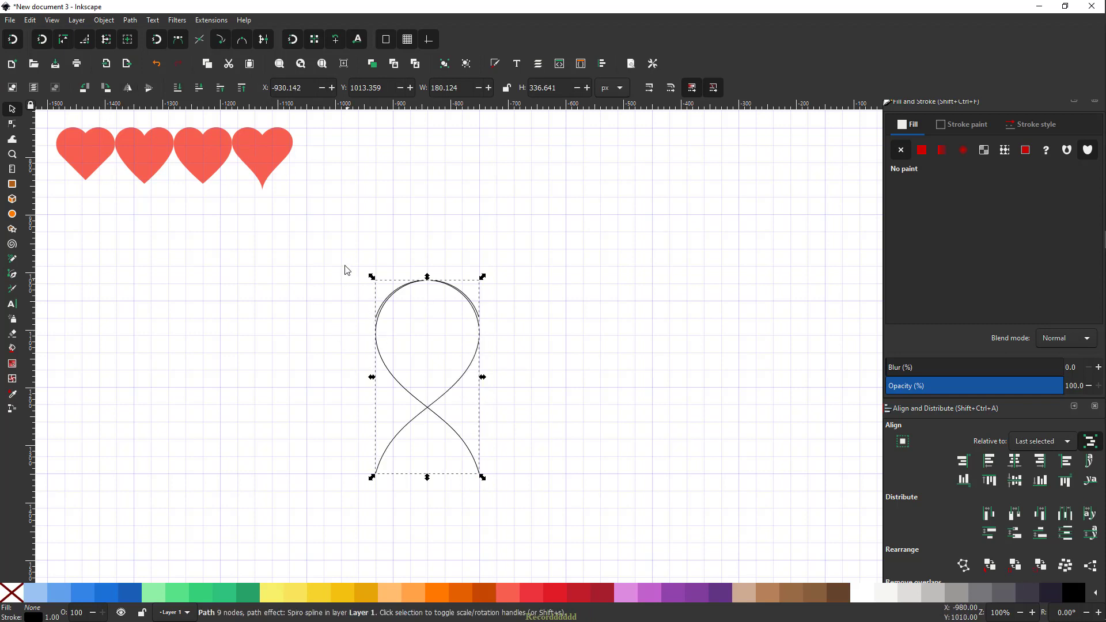
left_click_drag(345, 246, 510, 516)
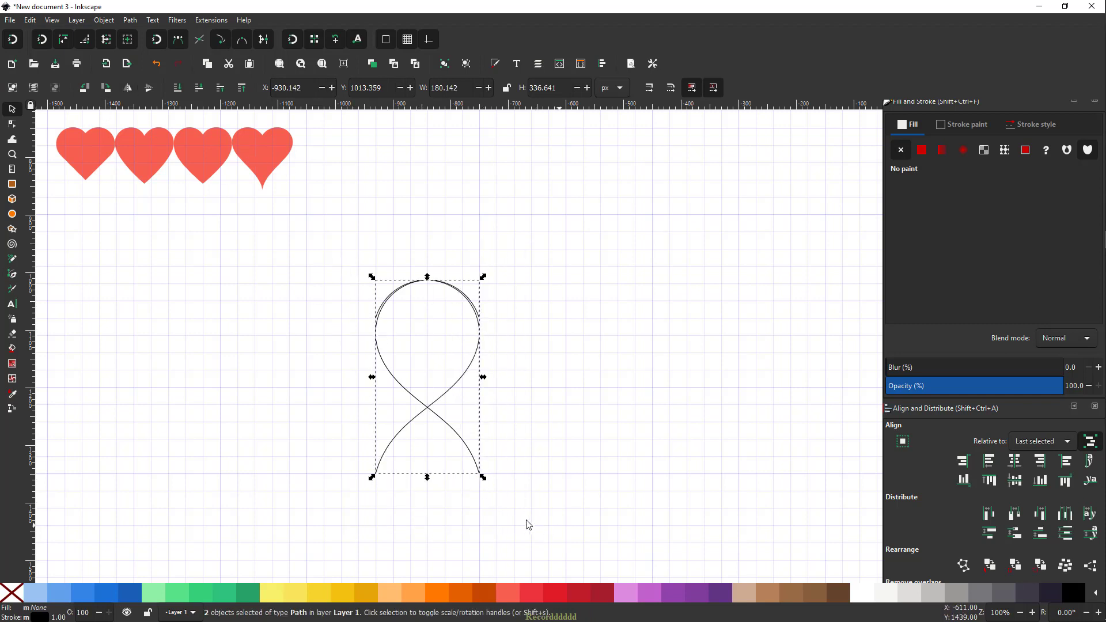
left_click(130, 20)
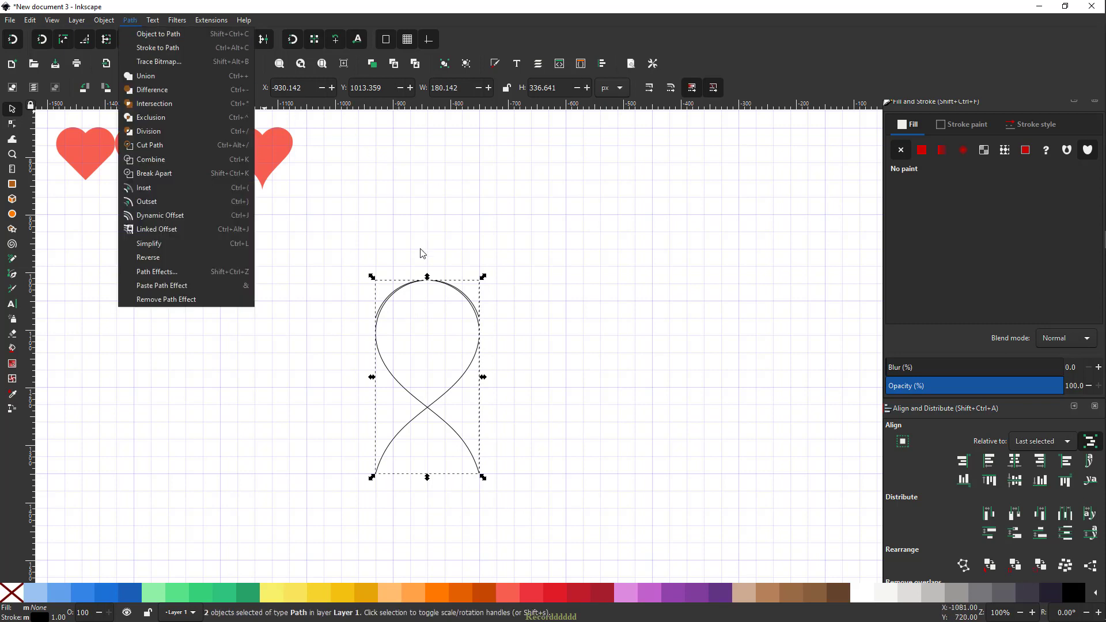
left_click(455, 294)
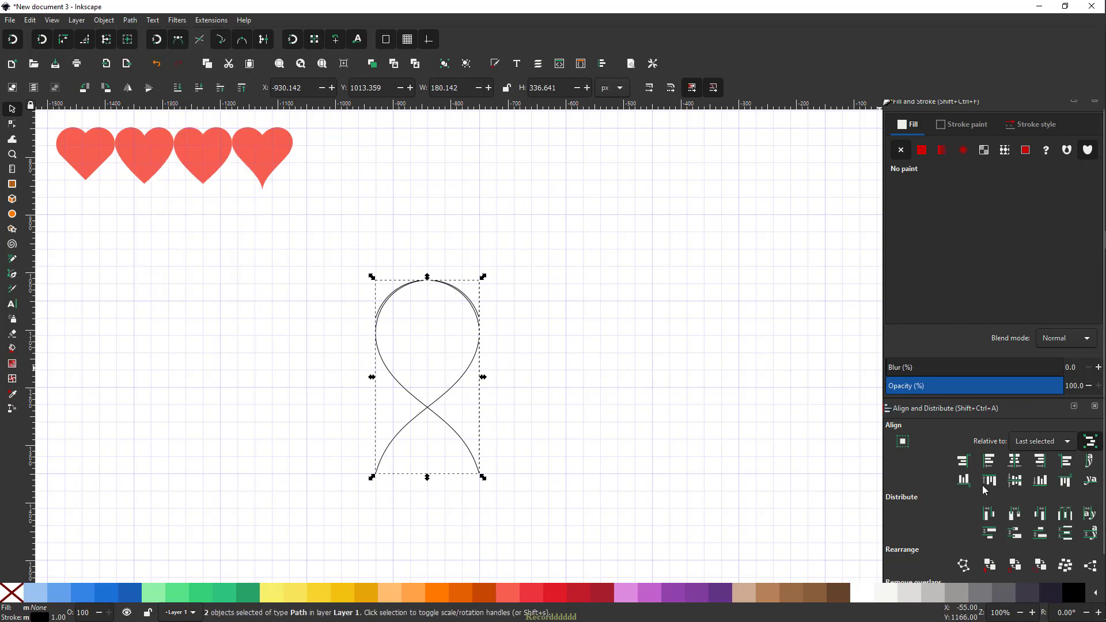
left_click(963, 462)
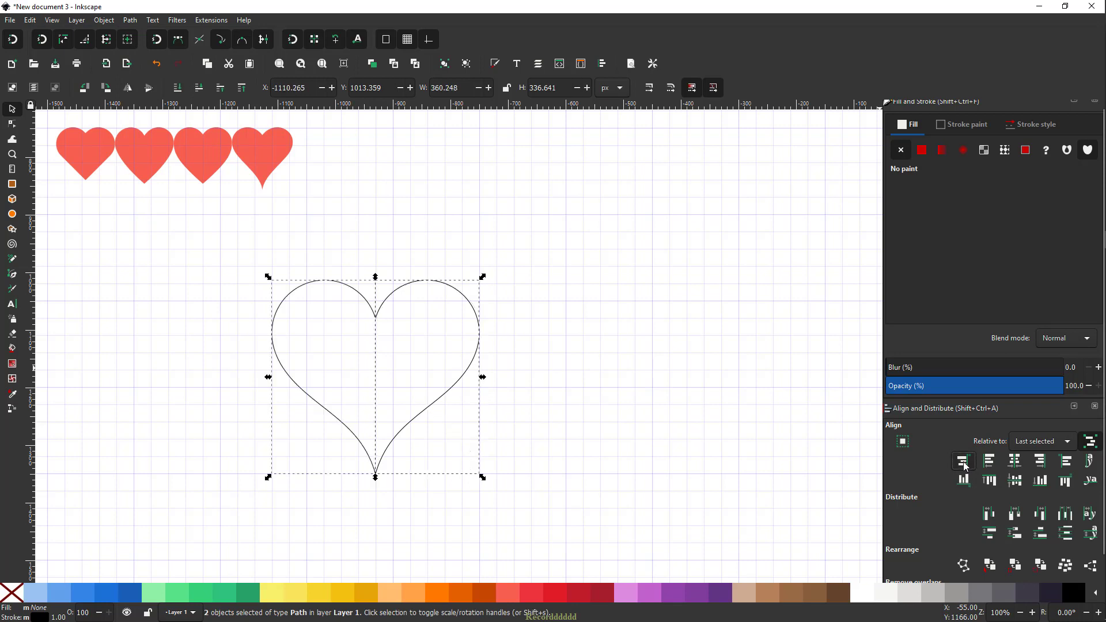
left_click(132, 23)
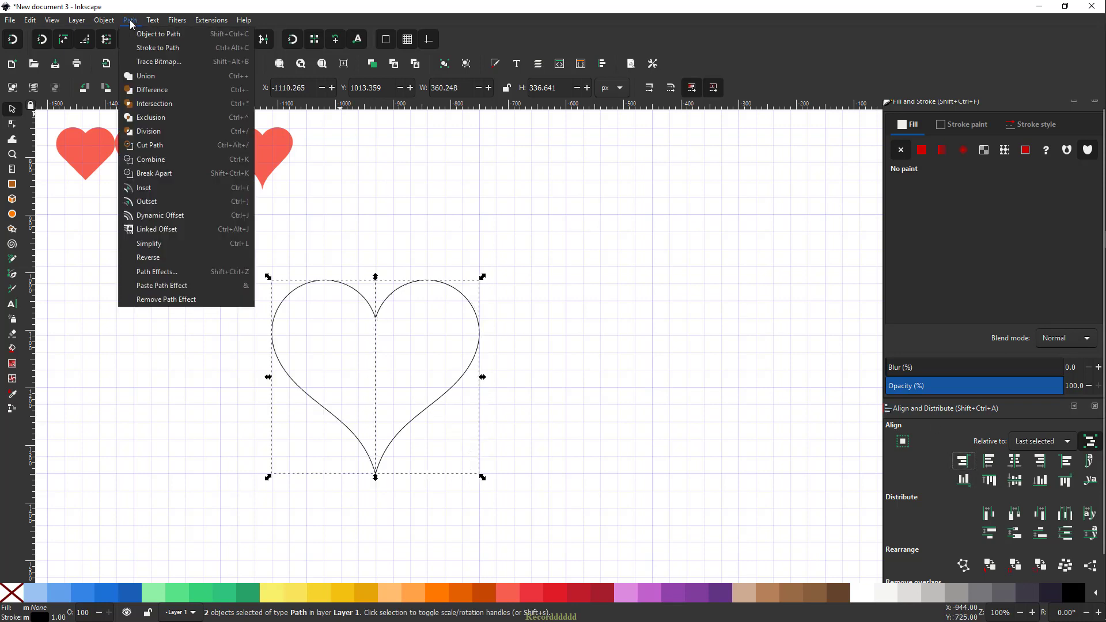
left_click(140, 75)
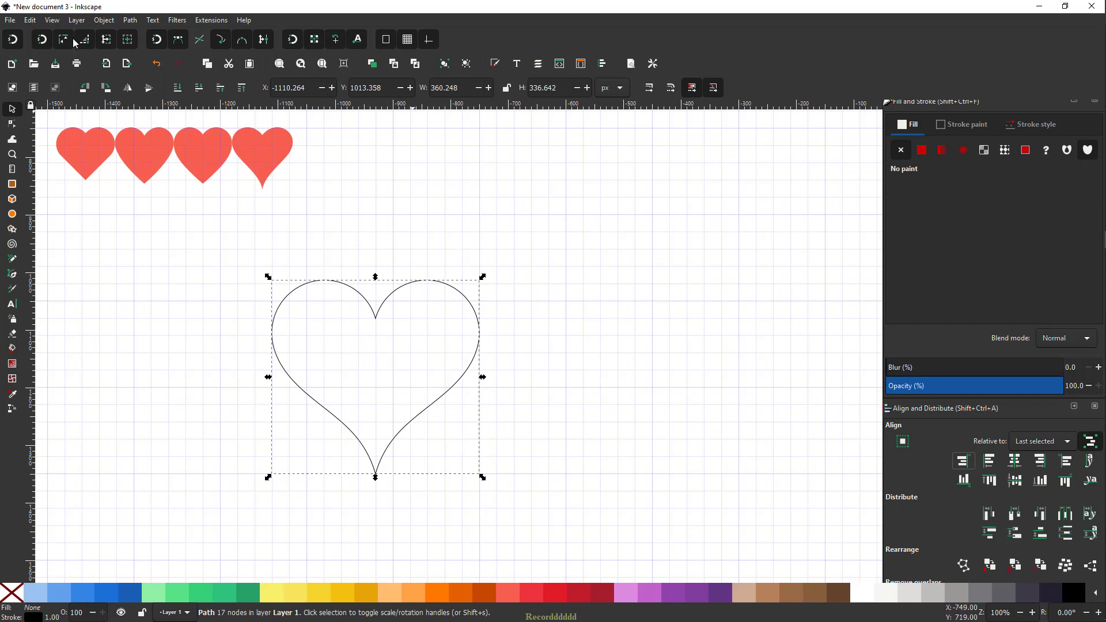
Remove the 30 px grid from the document.
key("ctrl+shift+d")
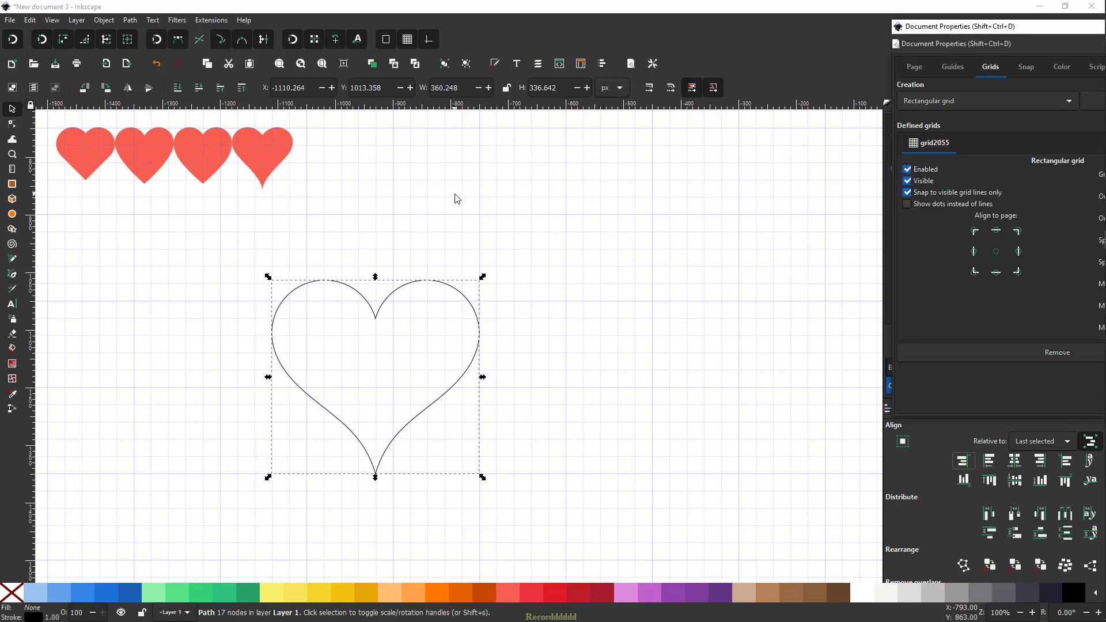
left_click_drag(1017, 29, 682, 74)
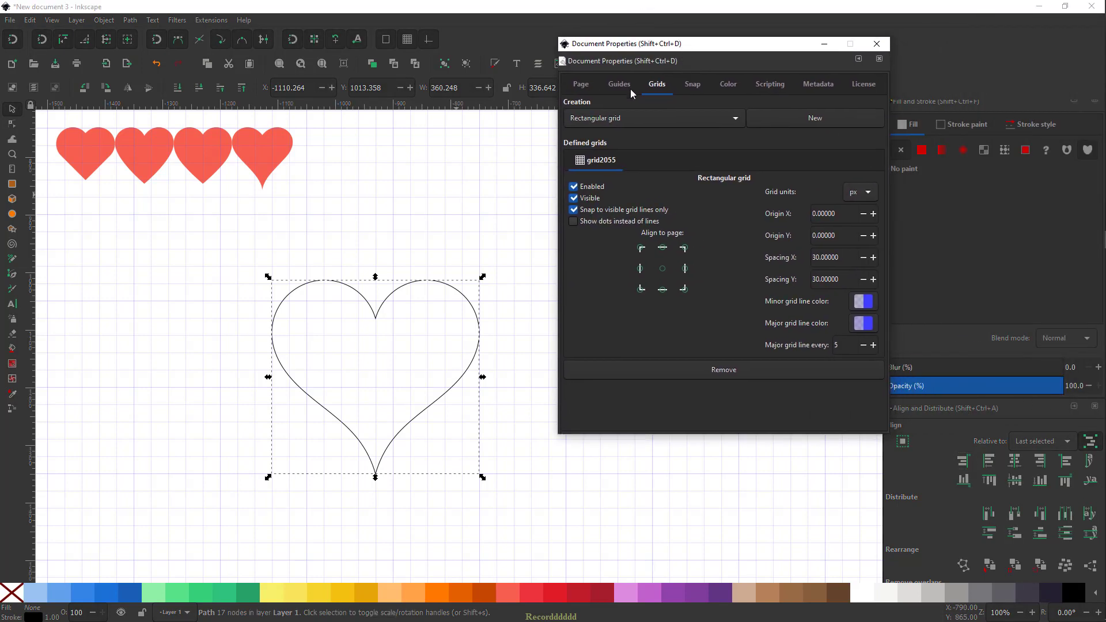
left_click(724, 373)
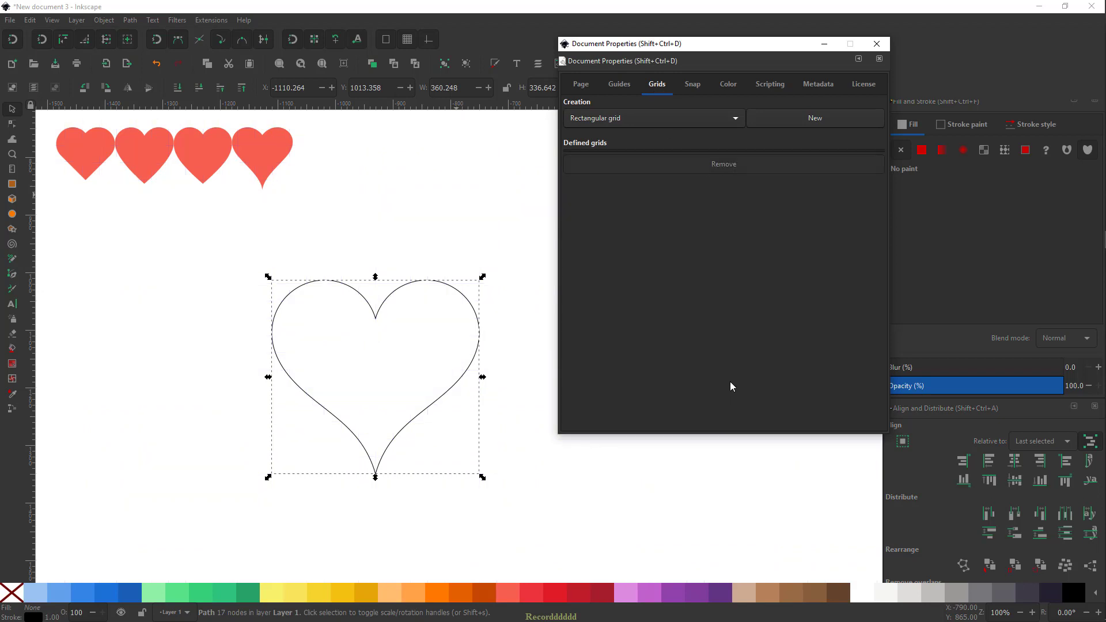
left_click(877, 44)
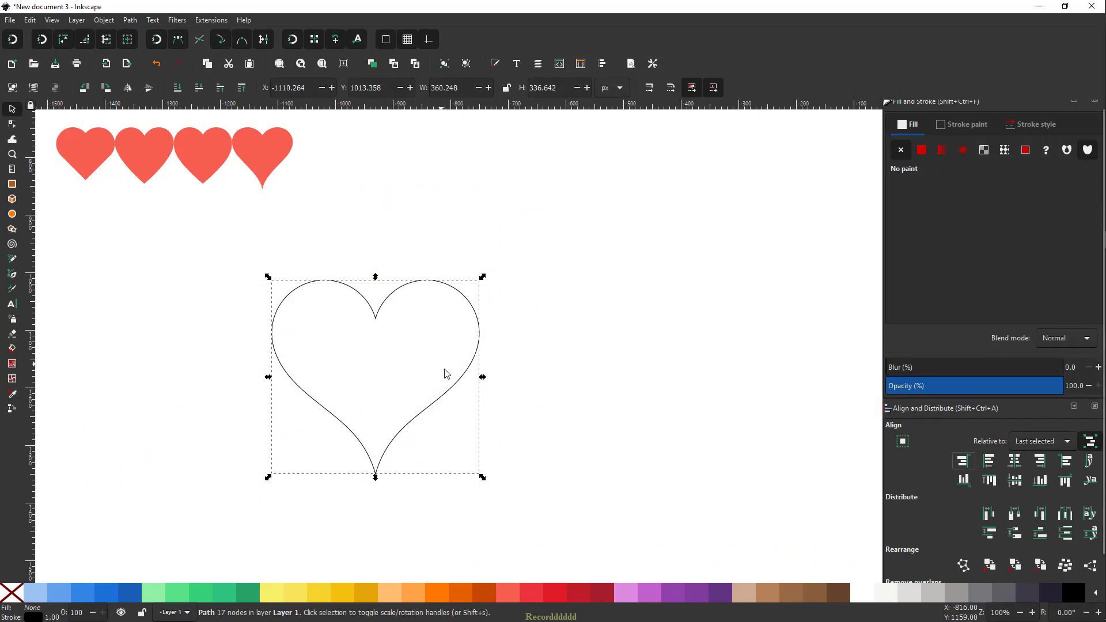
Give the Spiro heart the fourth heart's coral fill, no outline, and shrink it into fifth place.
left_click_drag(441, 284, 476, 268)
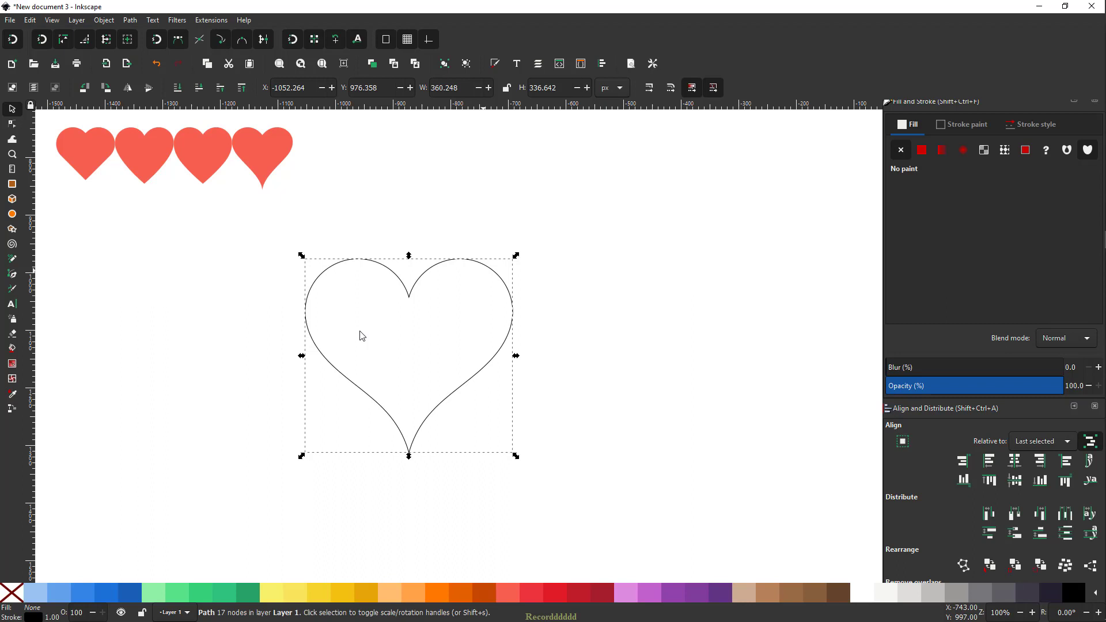
left_click(12, 394)
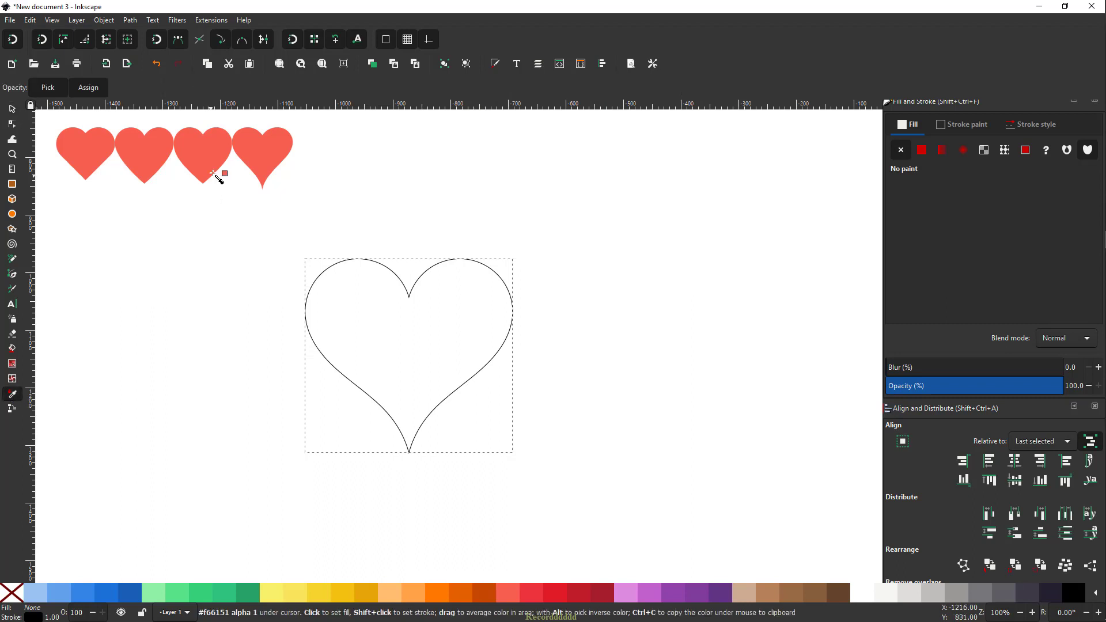
left_click(258, 160)
key("s")
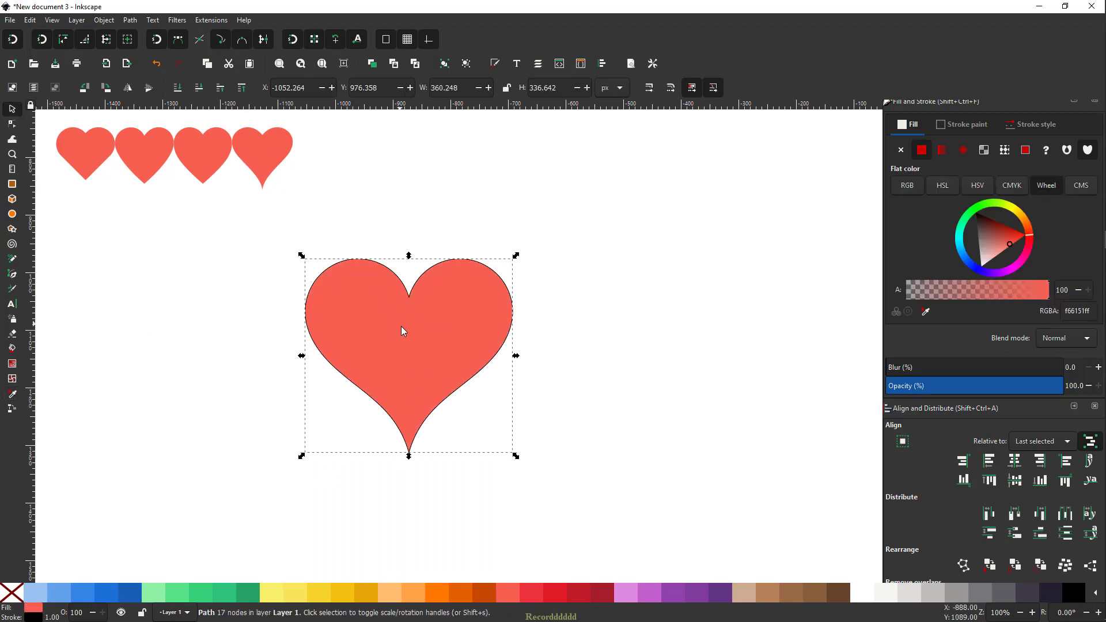
left_click(13, 595, "shift")
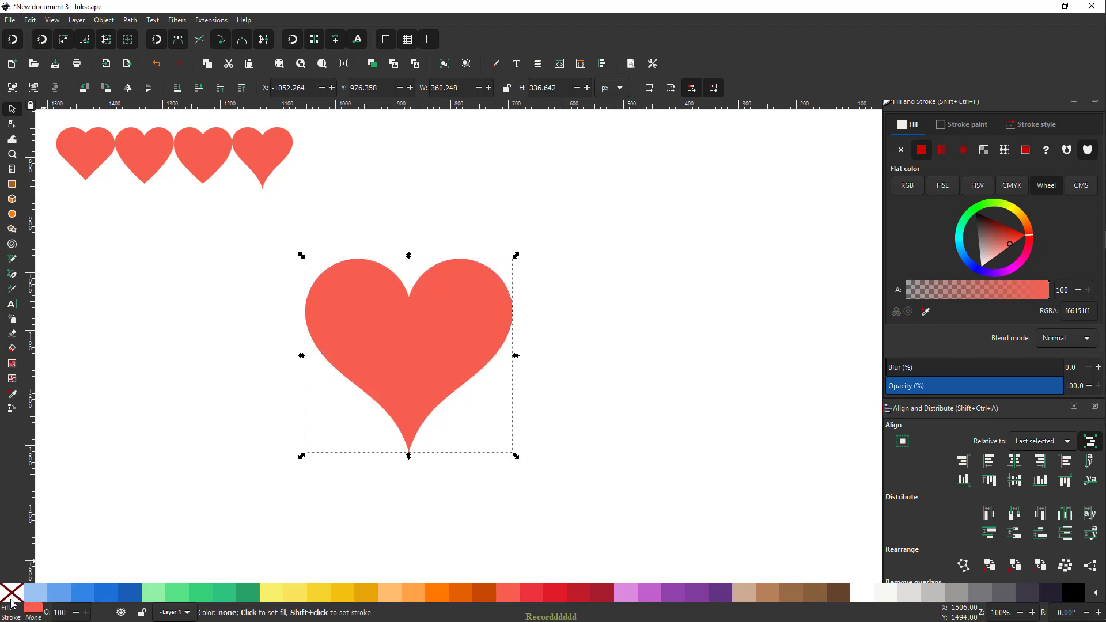
left_click_drag(367, 344, 357, 210)
left_click_drag(504, 328, 402, 213)
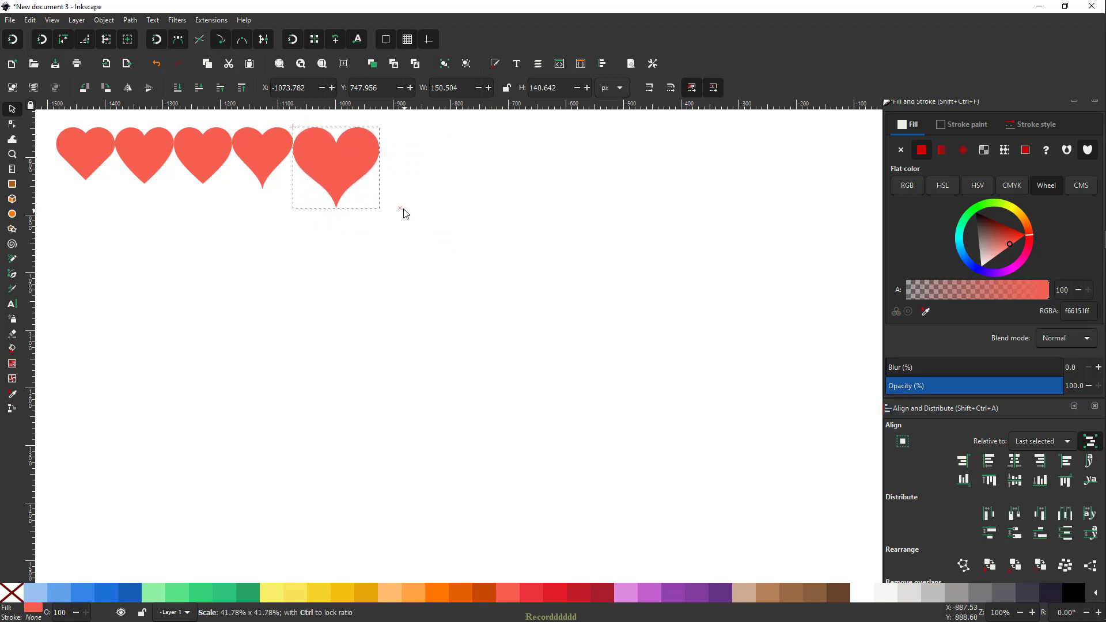